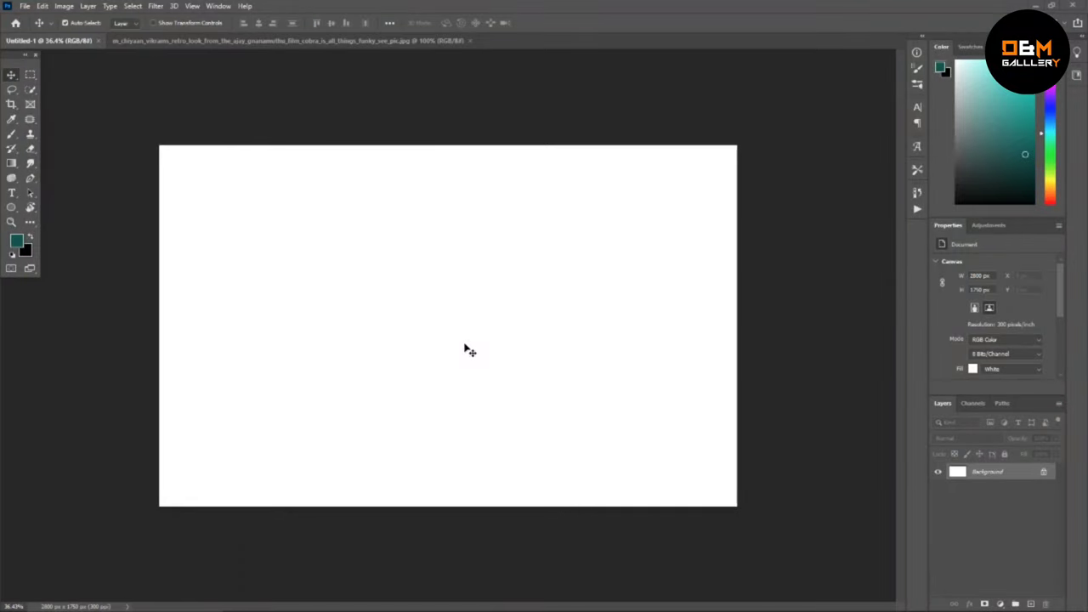
Drag the sunglasses portrait into Untitled-1 and scale it to about 236% to fill the canvas height.
left_click(372, 41)
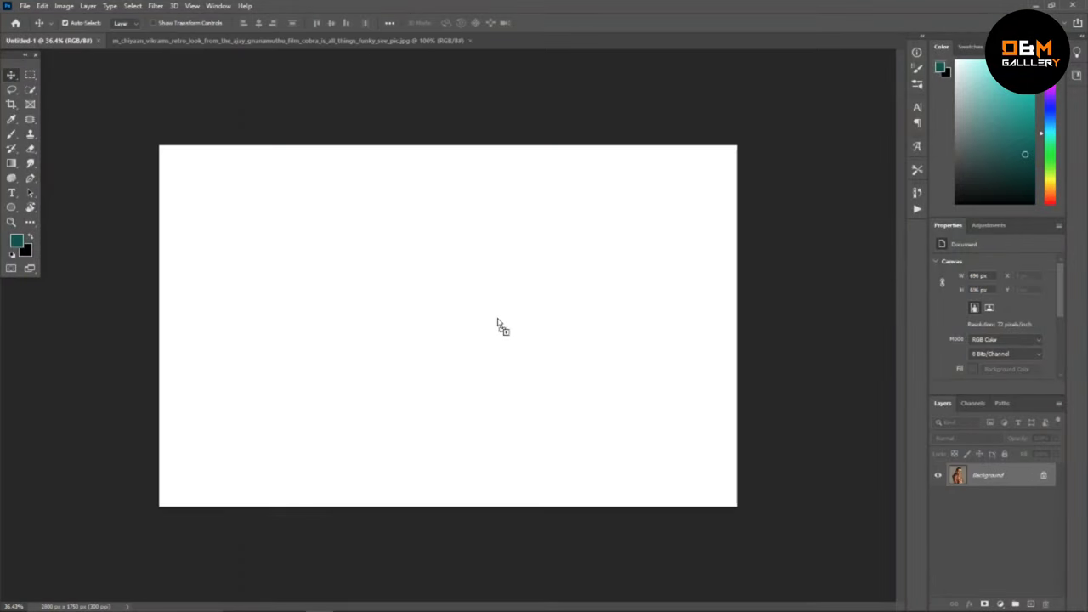
mouse_move(98, 49)
left_mouse_down()
mouse_move(498, 323)
mouse_move(416, 378)
left_mouse_up()
key("ctrl+t")
left_click_drag(477, 291, 549, 240)
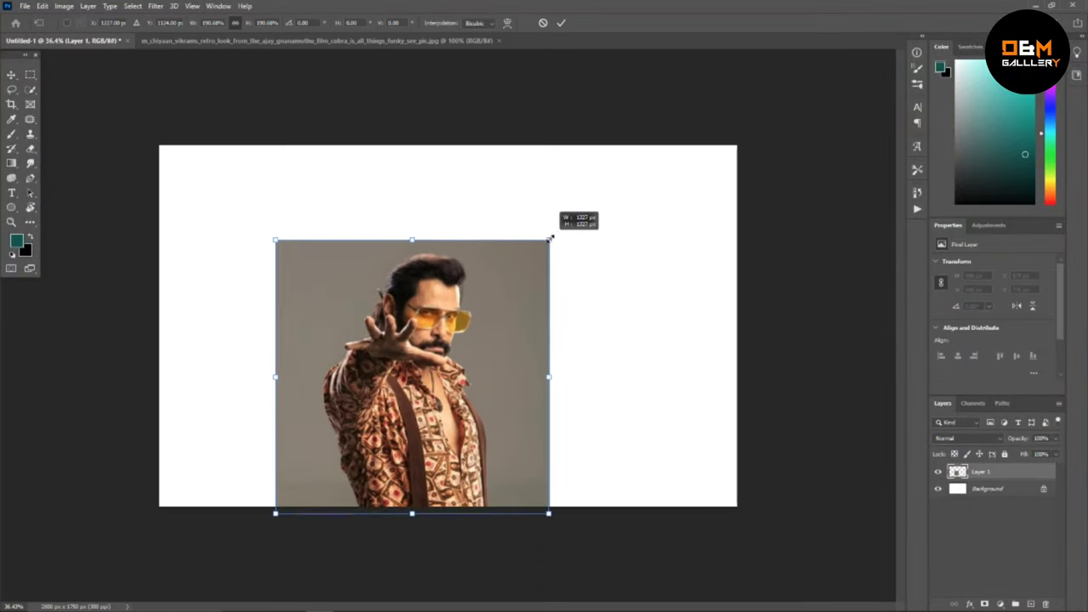
left_click_drag(512, 292, 523, 243)
left_click_drag(558, 186, 595, 153)
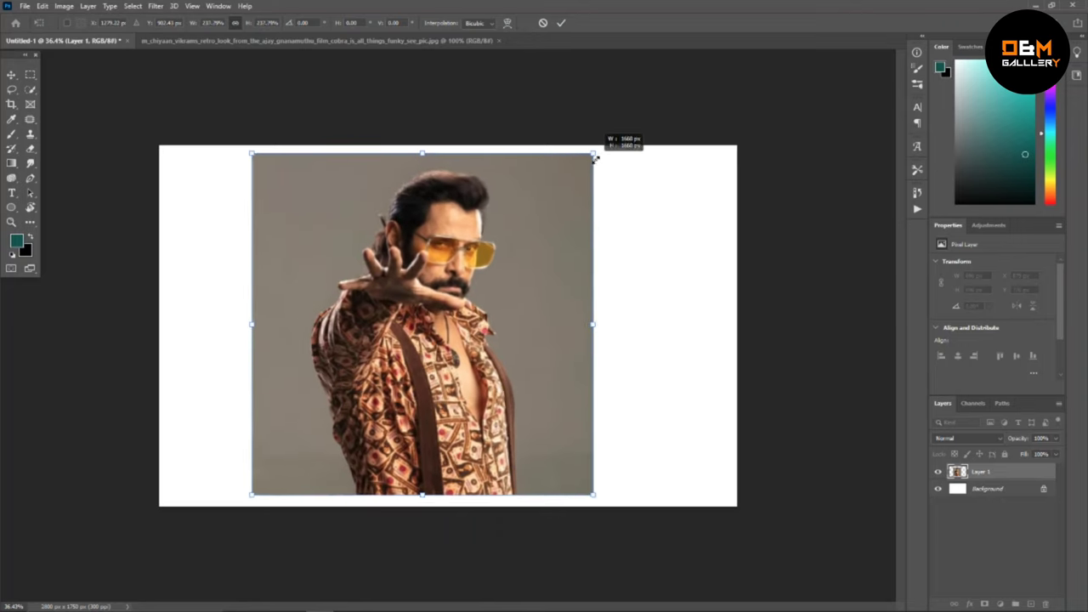
left_click_drag(544, 240, 557, 238)
key("Return")
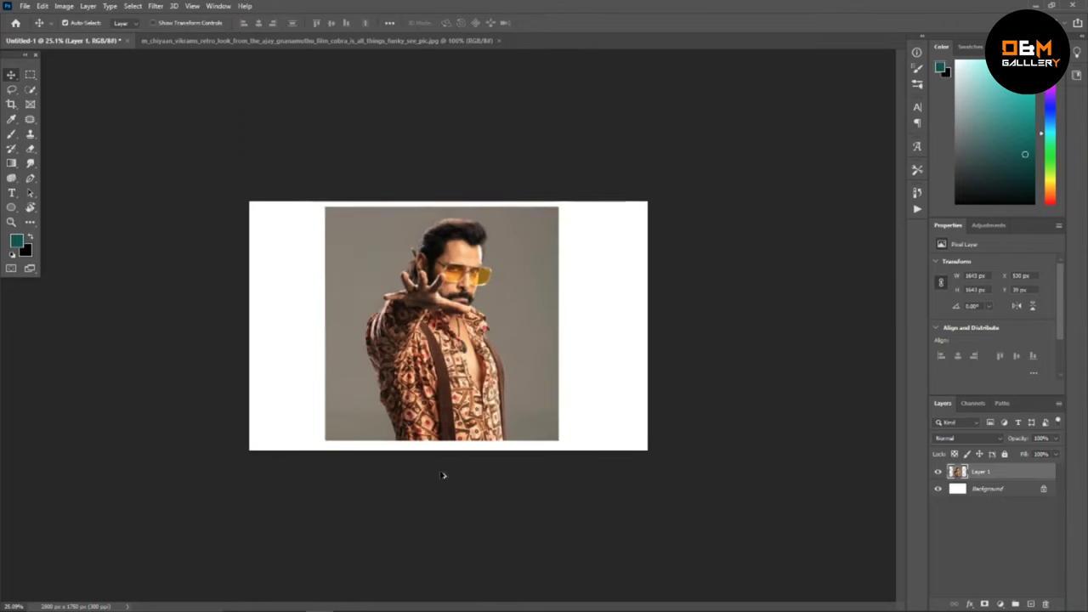
scroll(440, 339, "up", 2)
With the Pen tool, trace the man's outline along the bottom edge, arm and finger.
key("p")
scroll(428, 321, "down", 5)
left_click(395, 360)
scroll(397, 364, "up", 2)
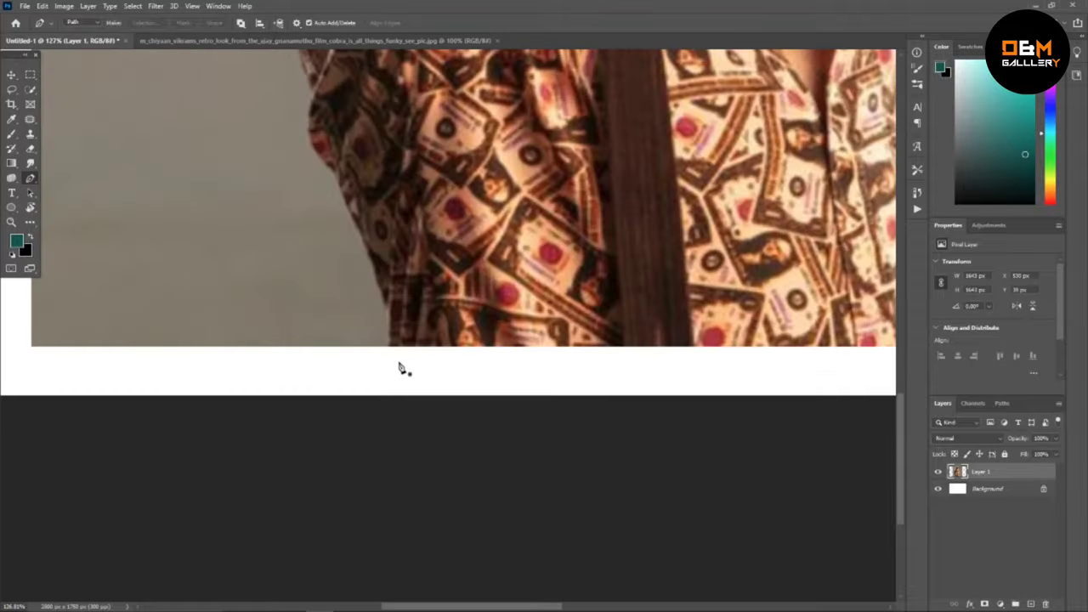
scroll(399, 357, "up", 2)
scroll(386, 261, "up", 3)
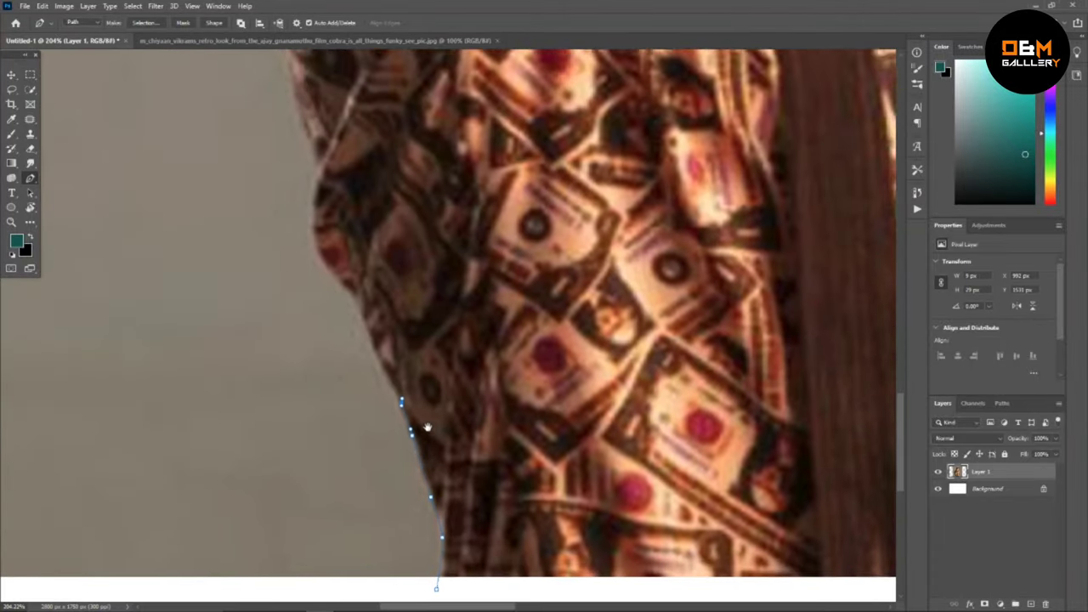
scroll(425, 430, "up", 2)
scroll(375, 371, "down", 2)
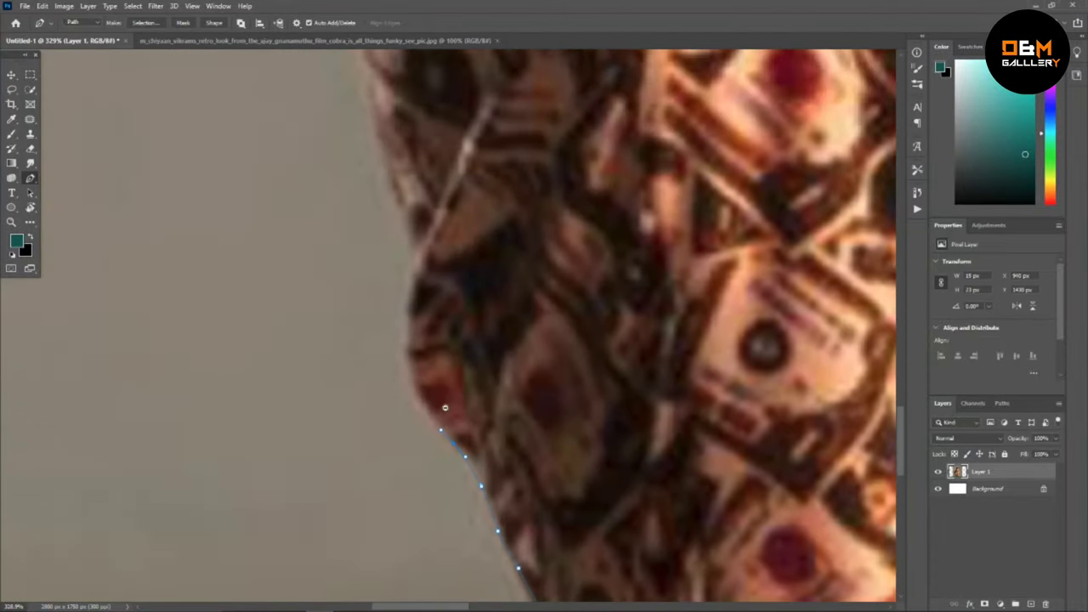
scroll(396, 292, "up", 2)
scroll(384, 461, "up", 2)
scroll(384, 461, "down", 2)
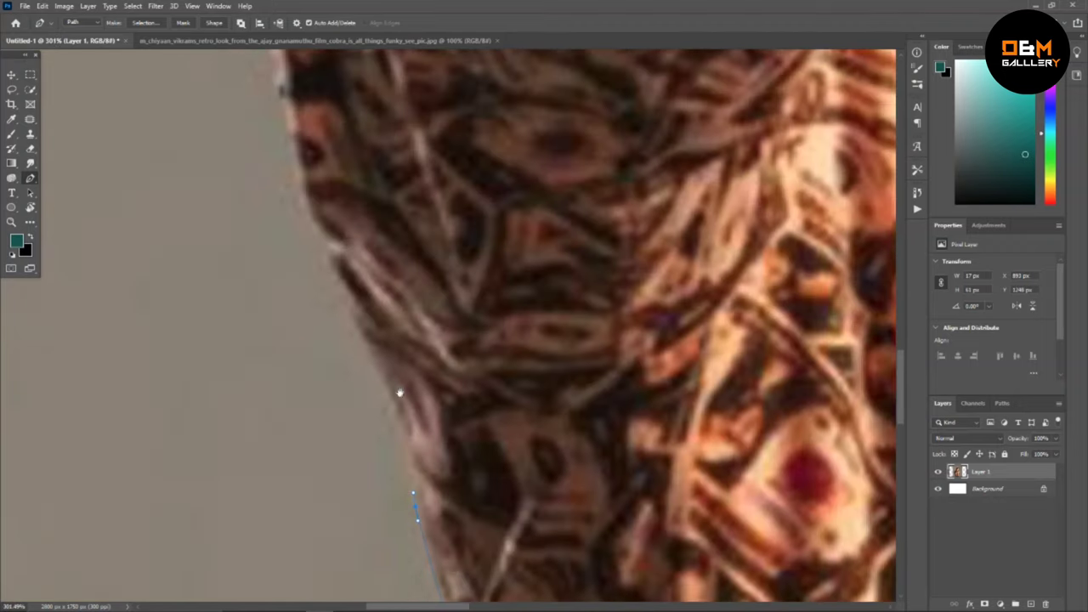
scroll(396, 389, "down", 1)
scroll(400, 377, "up", 3)
scroll(432, 462, "up", 2)
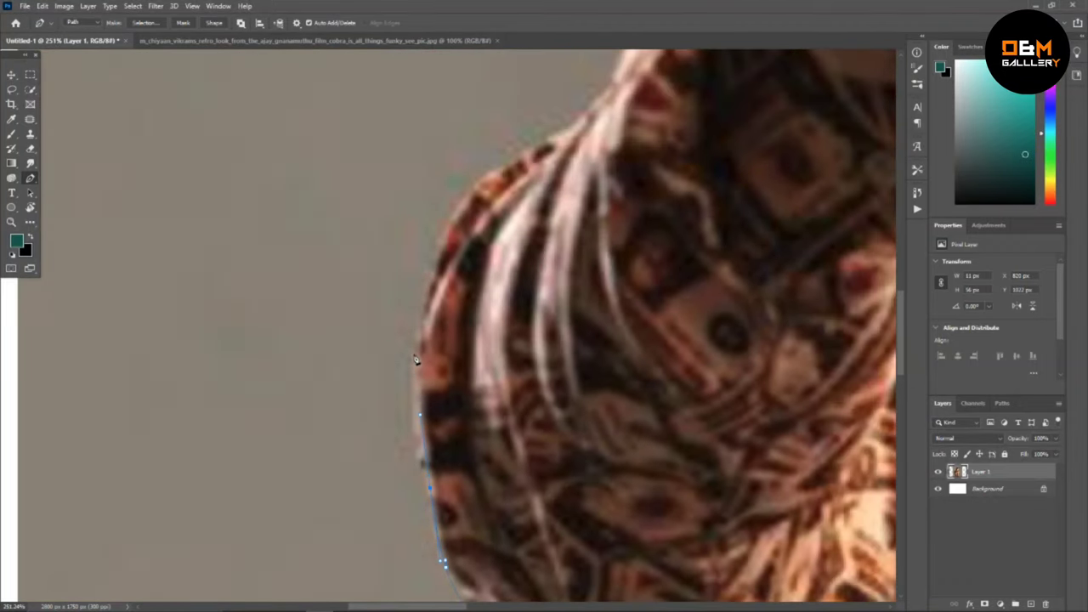
scroll(454, 220, "up", 3)
scroll(550, 350, "up", 1)
left_click(549, 359)
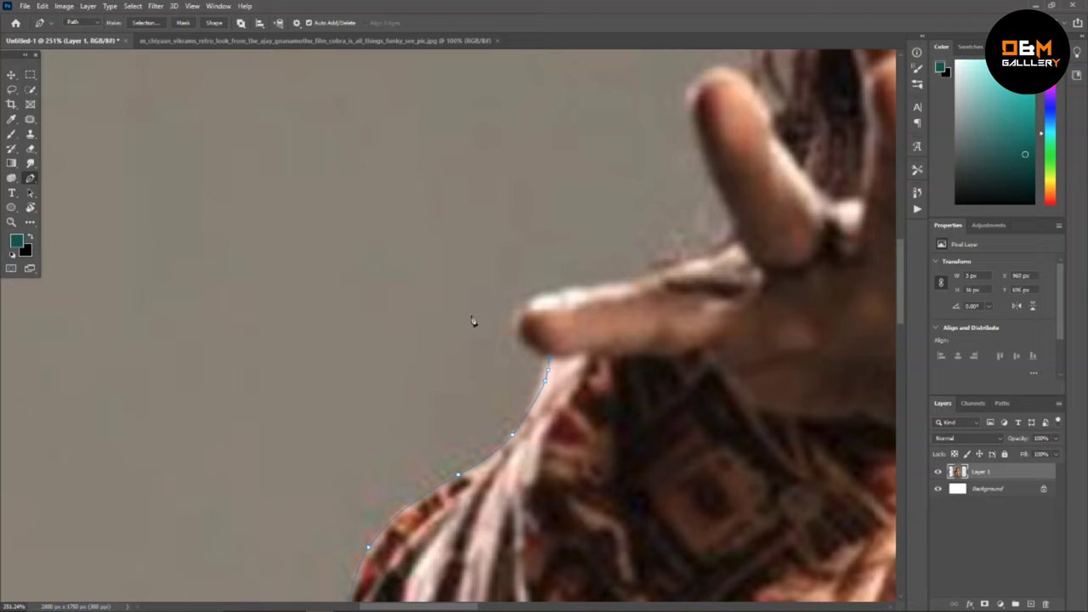
scroll(709, 274, "right", 3)
left_click(563, 282)
scroll(509, 244, "up", 1)
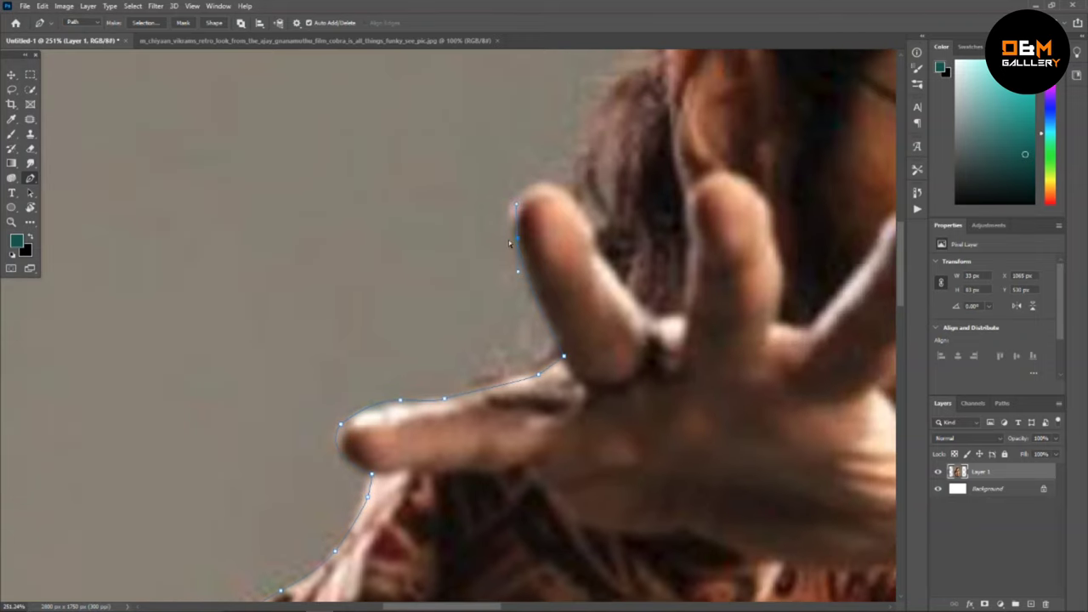
scroll(562, 199, "down", 3)
scroll(652, 226, "up", 2)
left_click(520, 412)
left_click_drag(556, 377, 560, 341)
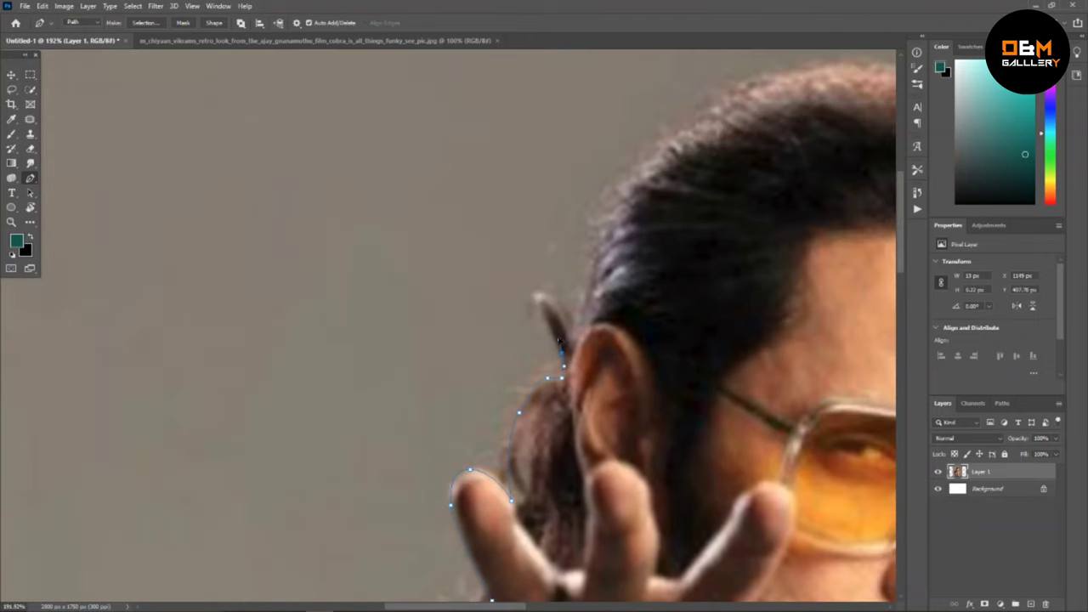
Continue the path over the hair, glasses, beard and collar, closing it at the bottom right.
scroll(562, 327, "down", 1)
scroll(510, 255, "up", 2)
left_click(446, 246)
left_click(482, 228)
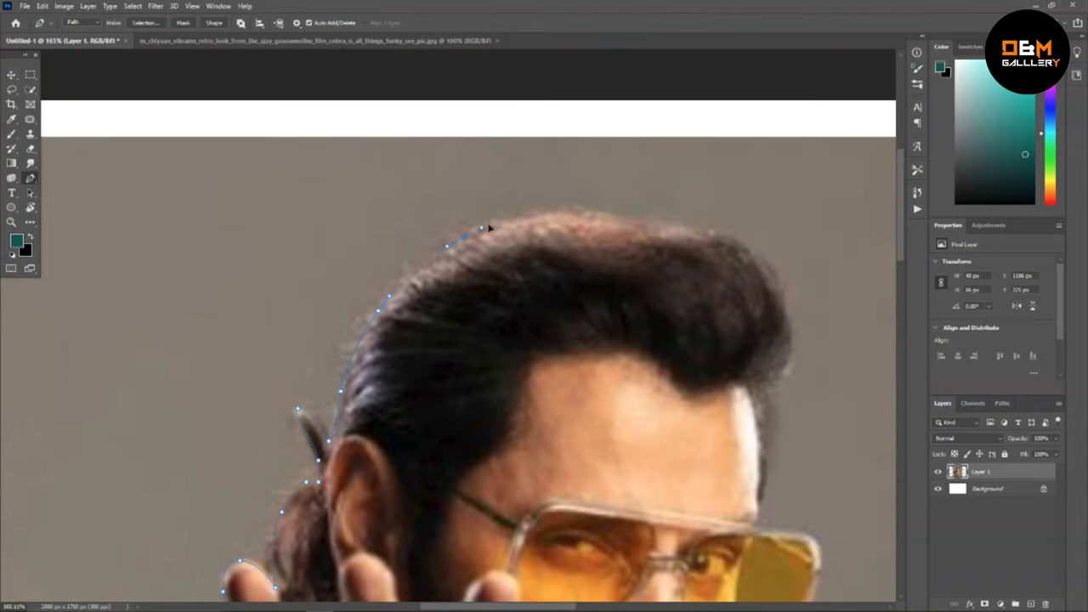
scroll(799, 366, "down", 3)
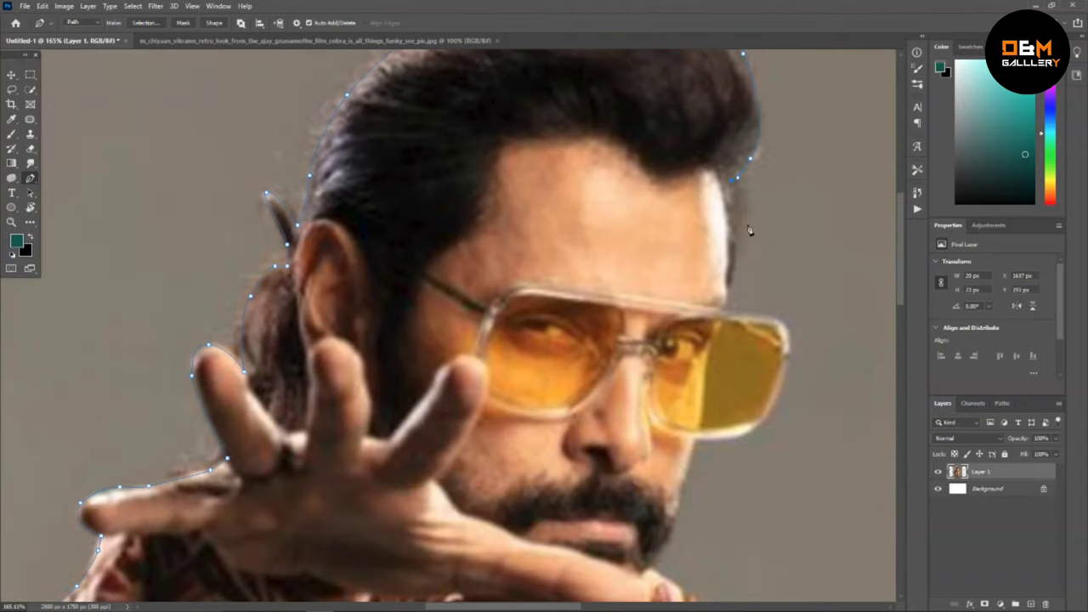
scroll(728, 292, "up", 1)
scroll(728, 298, "up", 1)
left_click(772, 208)
left_click(781, 224)
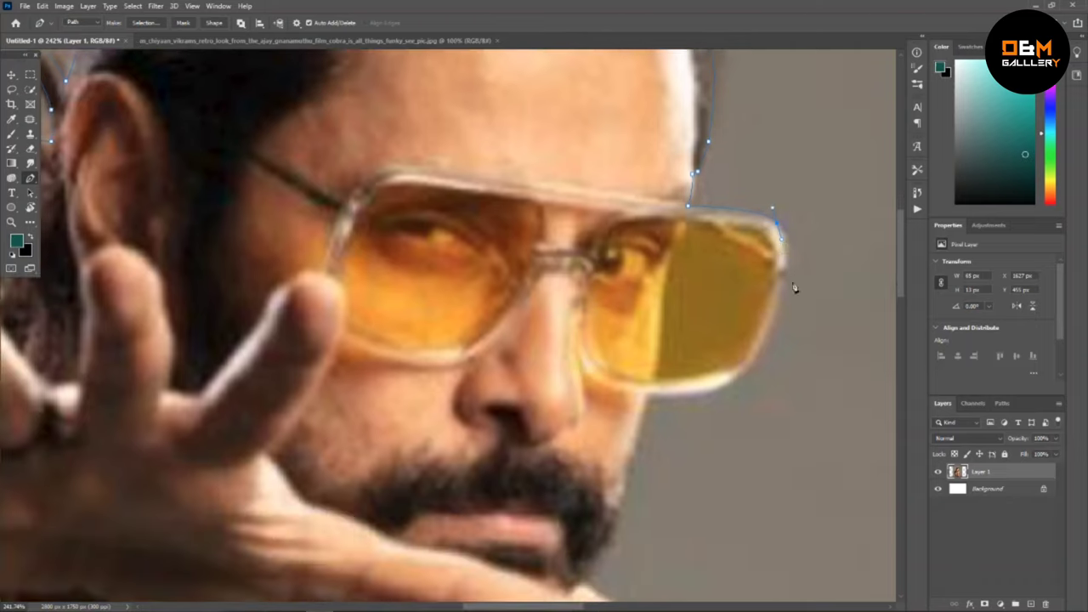
scroll(646, 398, "down", 2)
scroll(623, 268, "up", 1)
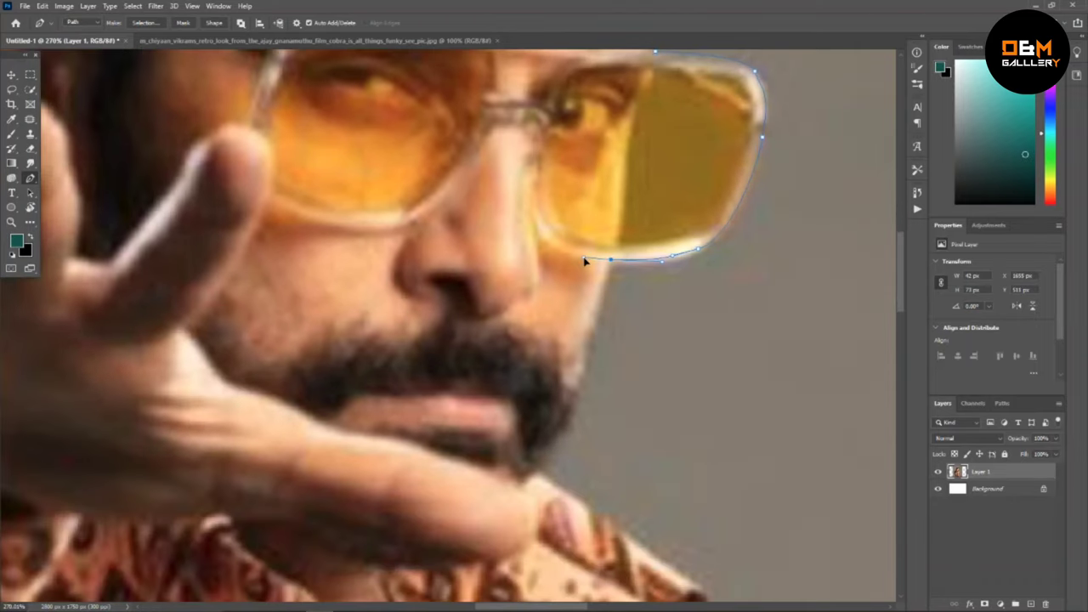
scroll(584, 261, "down", 1)
left_click(579, 392)
scroll(579, 391, "down", 2)
scroll(553, 425, "down", 2)
scroll(515, 271, "up", 4)
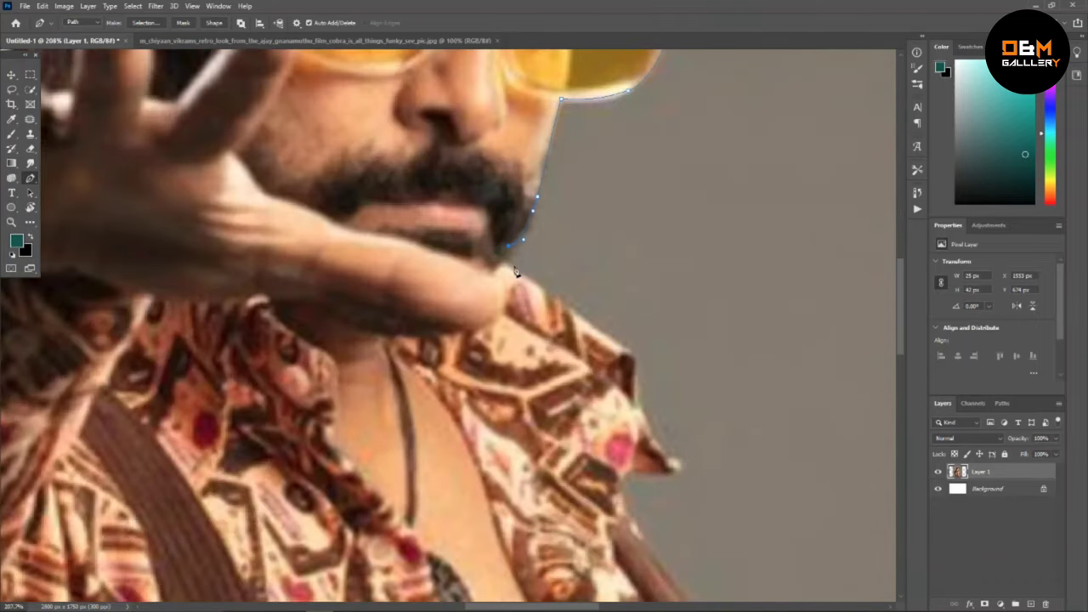
left_click(631, 352)
scroll(605, 242, "down", 3)
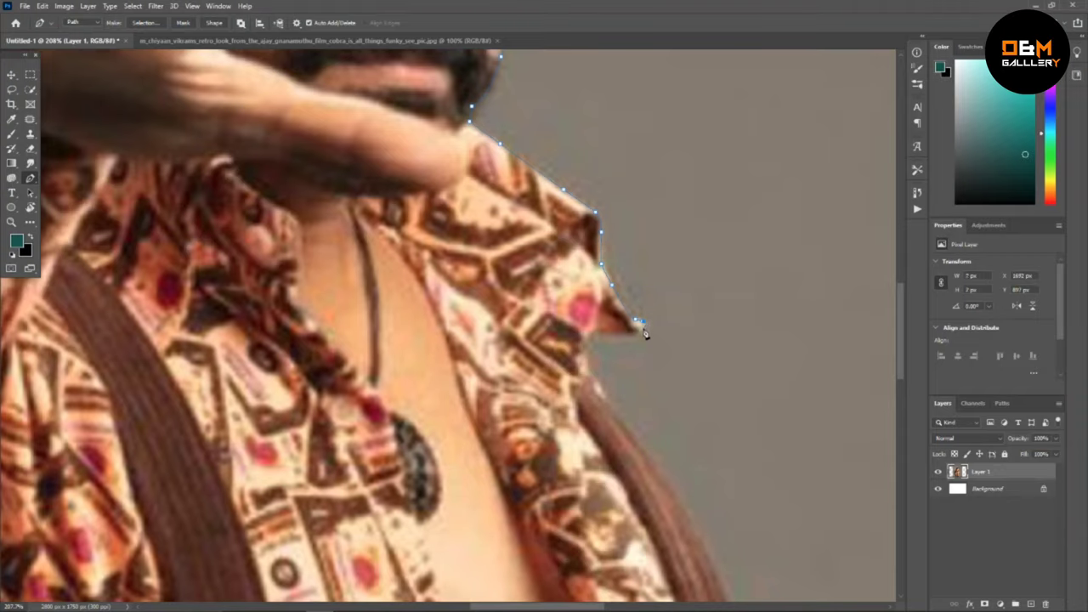
scroll(588, 342, "down", 3)
scroll(595, 298, "down", 3)
scroll(607, 247, "up", 2)
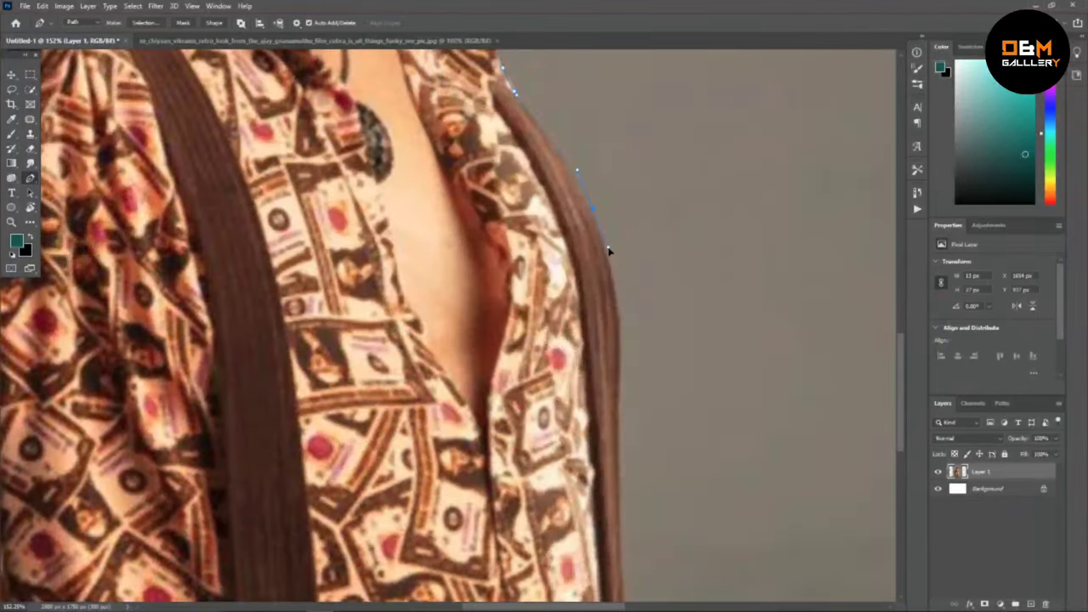
scroll(615, 234, "down", 1)
scroll(606, 255, "up", 2)
scroll(608, 366, "down", 1)
scroll(612, 430, "up", 2)
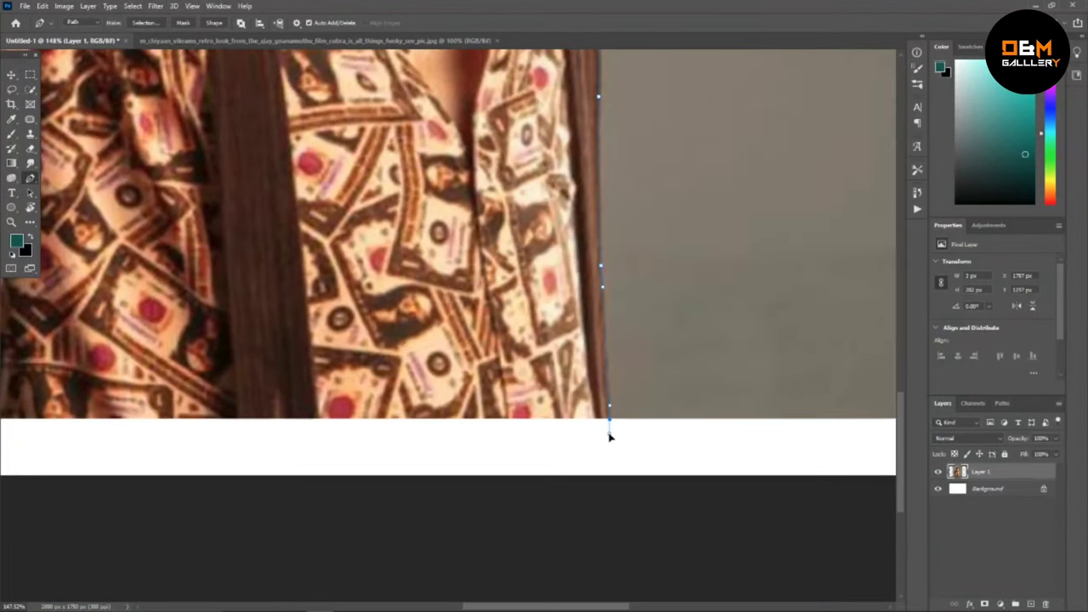
left_click(607, 432)
Turn the path into a selection, invert it, delete the grey backdrop and deselect.
scroll(607, 432, "down", 2)
key("ctrl+Return")
scroll(366, 479, "down", 3)
key("ctrl+shift+i")
key("Delete")
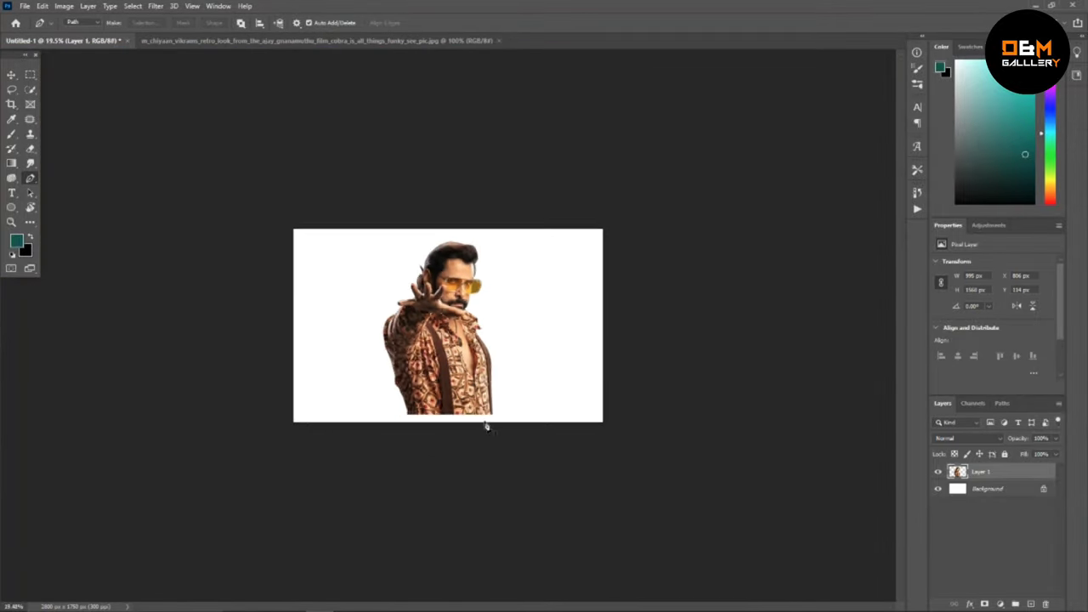
key("ctrl+0")
Add a new empty layer directly above the Background layer.
scroll(578, 315, "down", 2)
key("v")
left_click(990, 489)
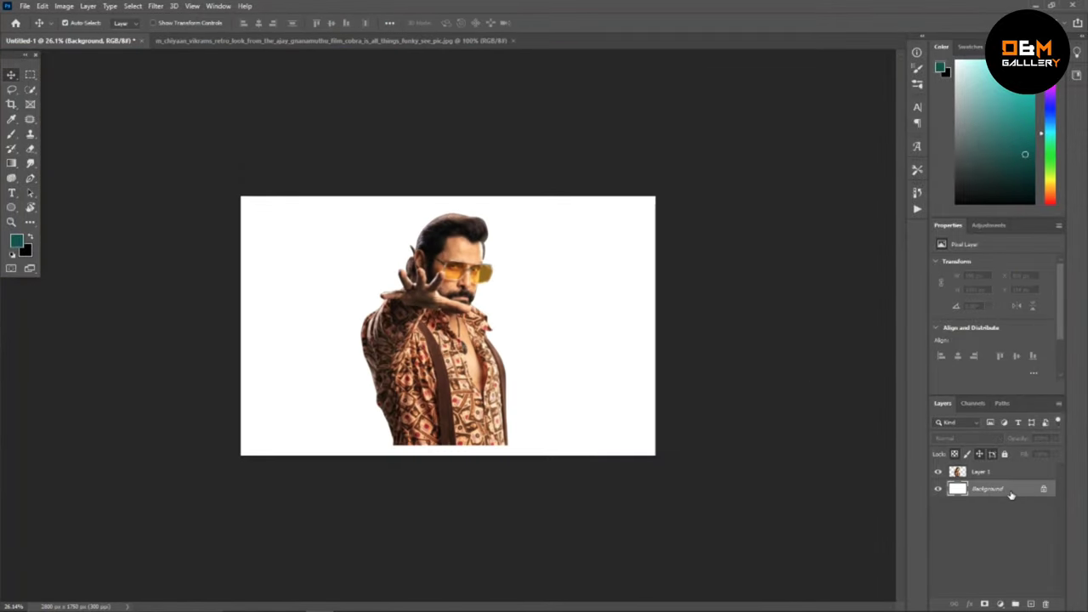
key("ctrl+m")
key("Escape")
left_click(1030, 604)
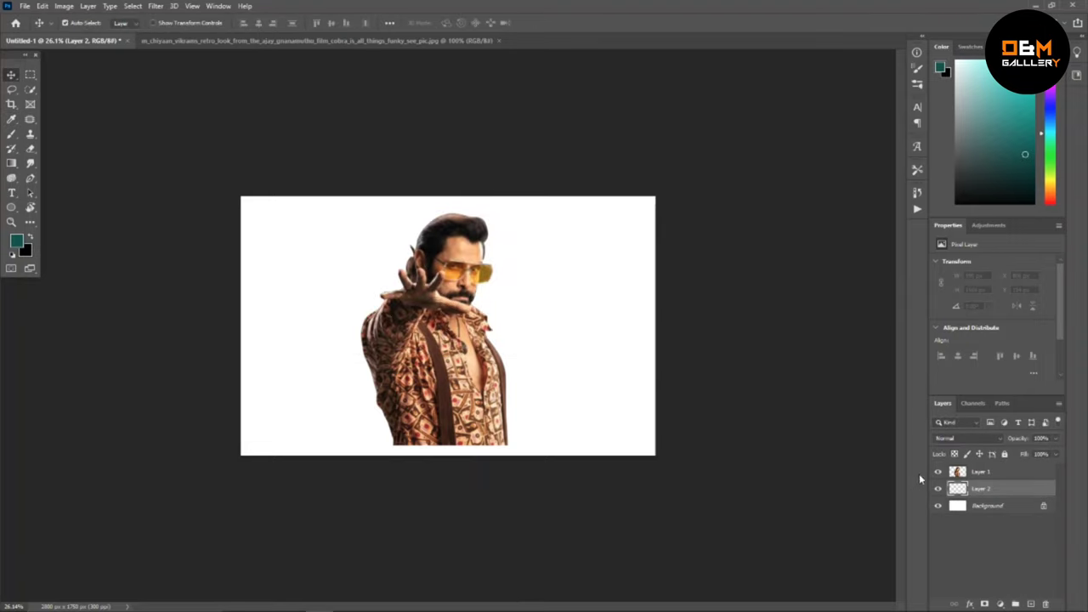
Choose a light muted grey foreground colour and fill the new layer with it.
left_click(17, 242)
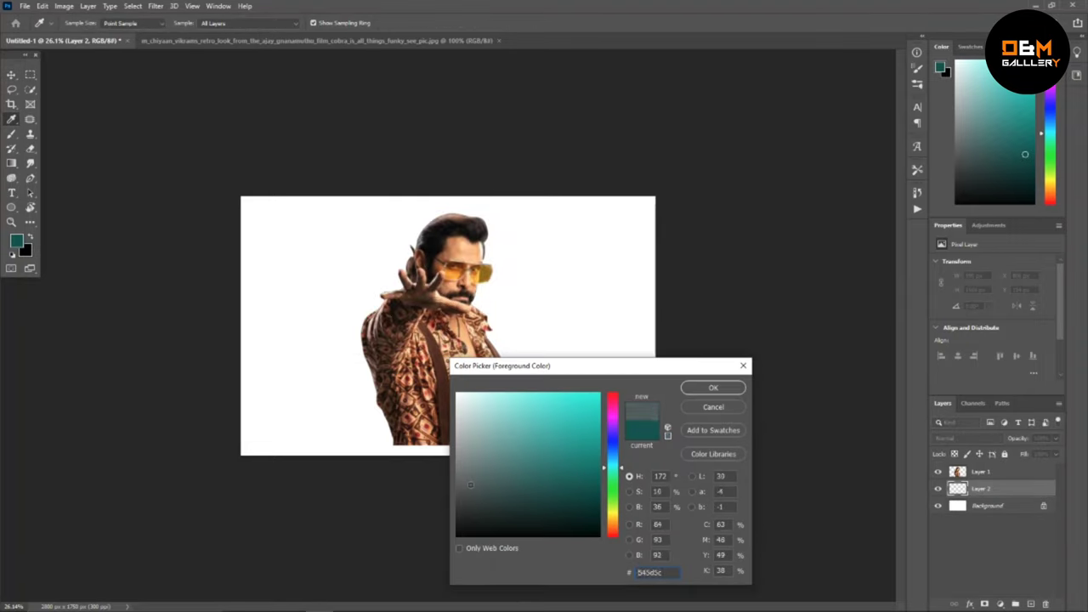
left_click_drag(476, 487, 467, 483)
left_click(713, 389)
key("ctrl+BackSpace")
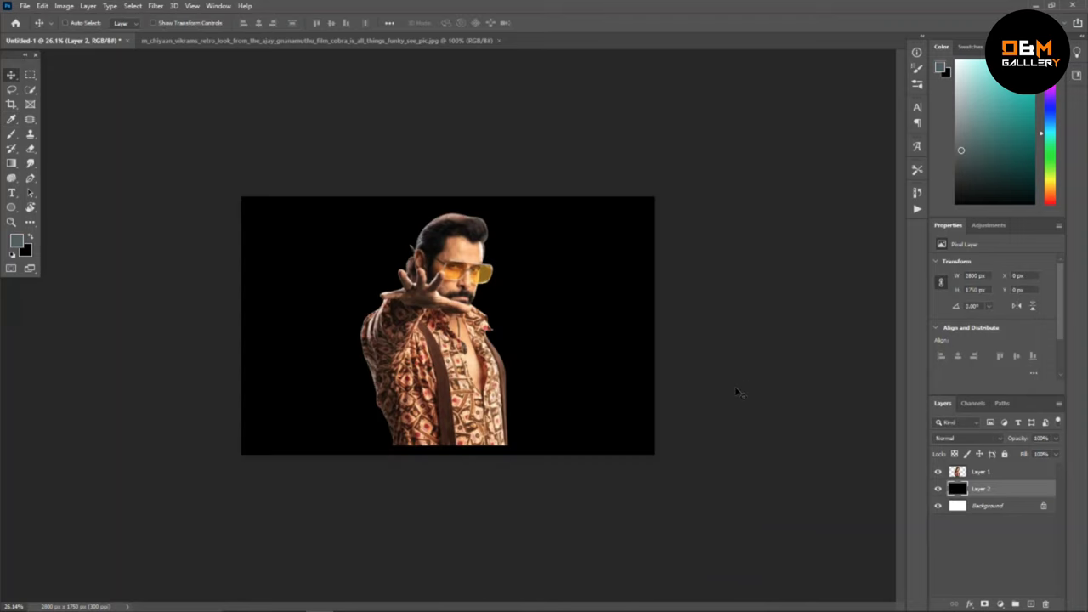
key("alt+BackSpace")
key("z")
left_click(23, 243)
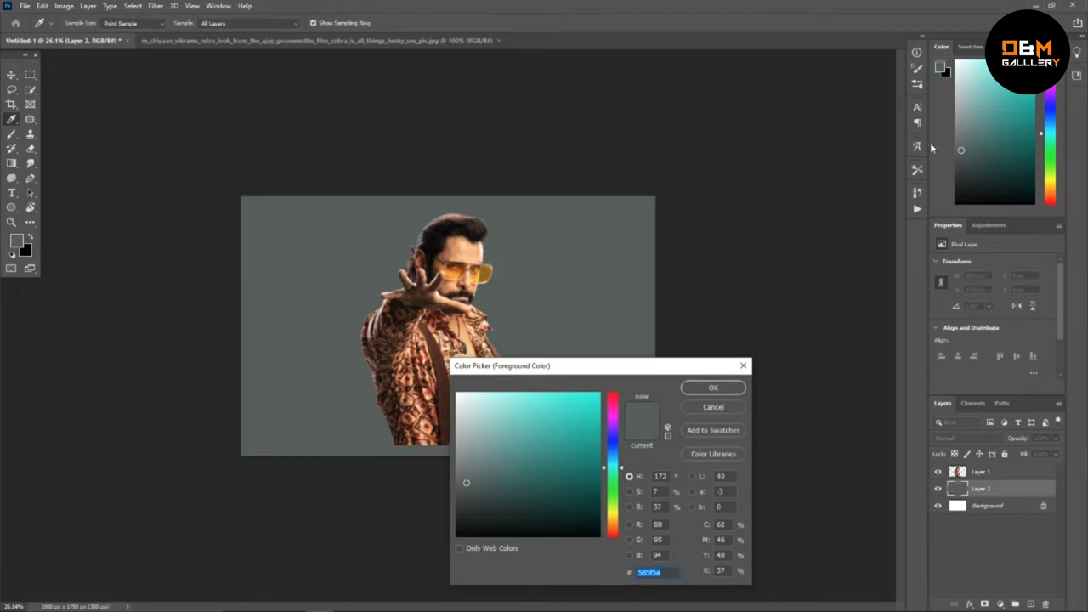
left_click(751, 363)
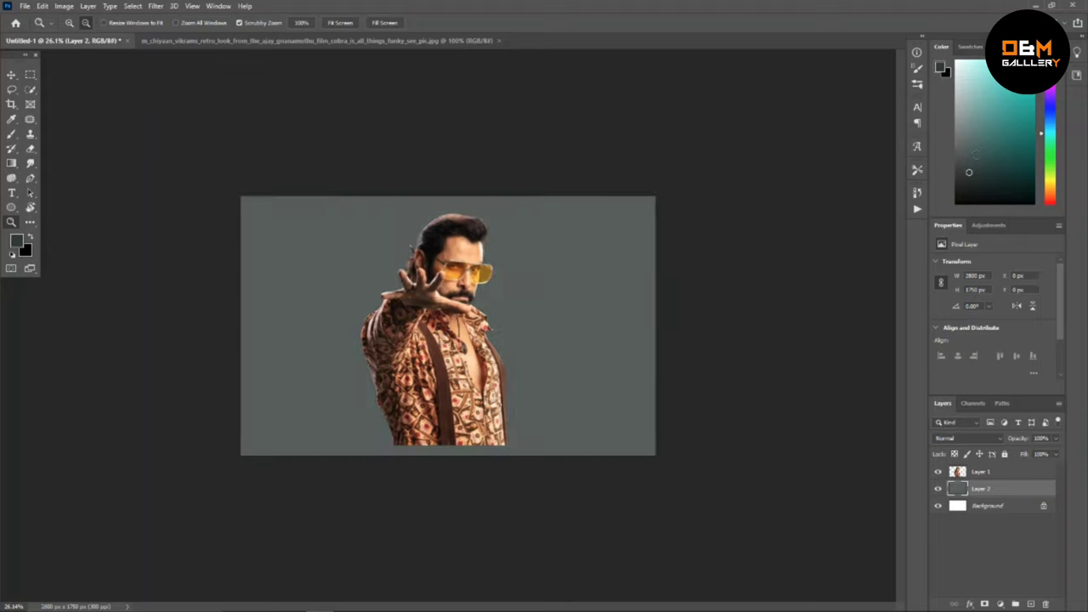
key("alt+BackSpace")
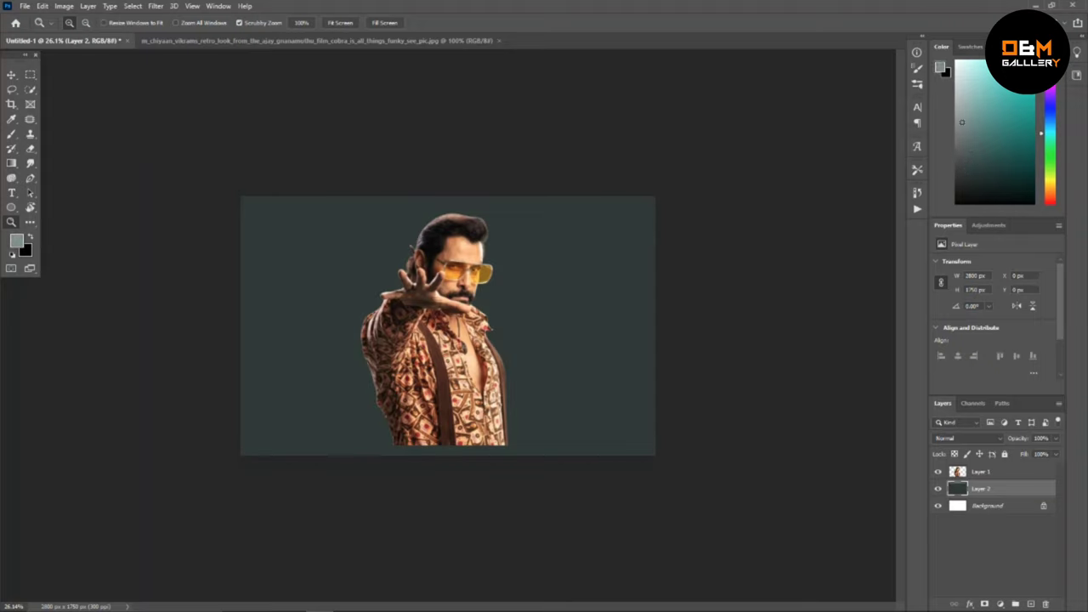
key("alt+BackSpace")
Nudge the cut-out man slightly and fit the whole canvas in view.
key("v")
key("ctrl+0")
left_click_drag(466, 272, 474, 281)
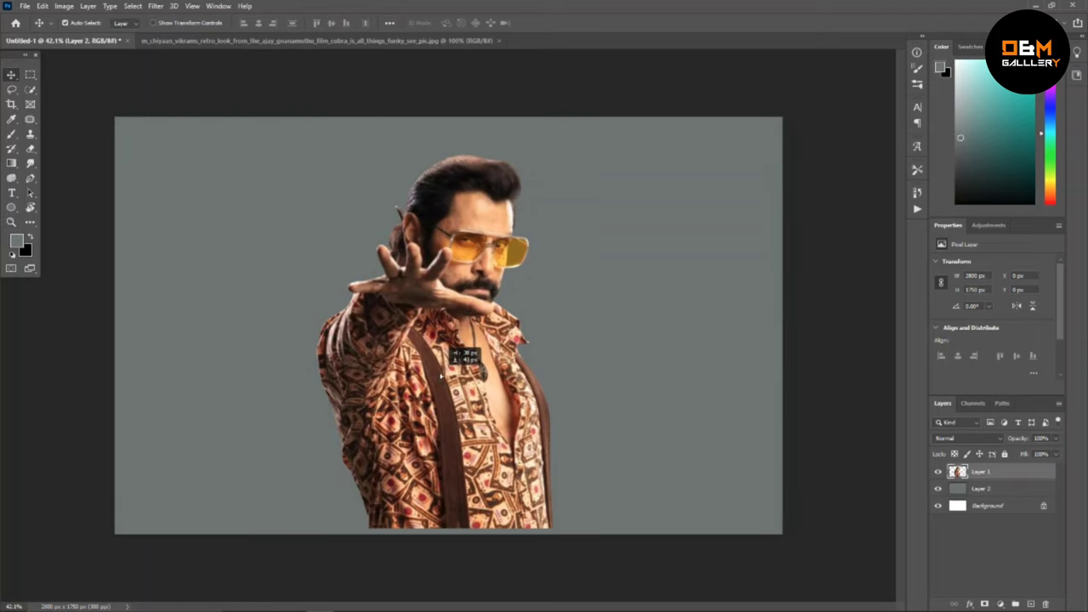
key("ctrl+t")
scroll(530, 248, "down", 3)
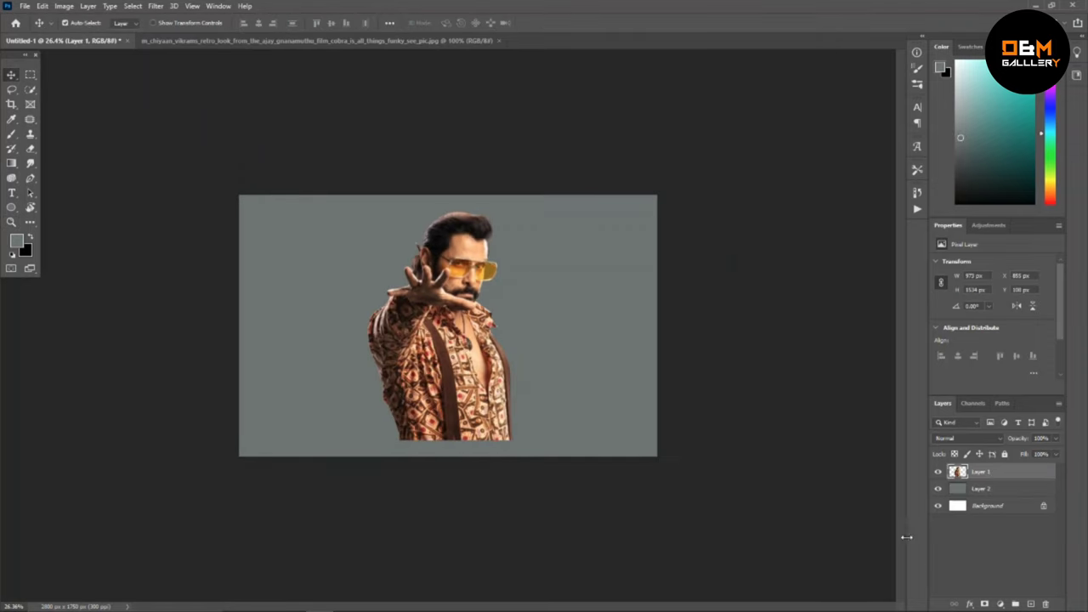
key("ctrl+0")
Apply an Exposure adjustment of +0.13 with gamma 1.20.
left_click(64, 6)
mouse_move(82, 35)
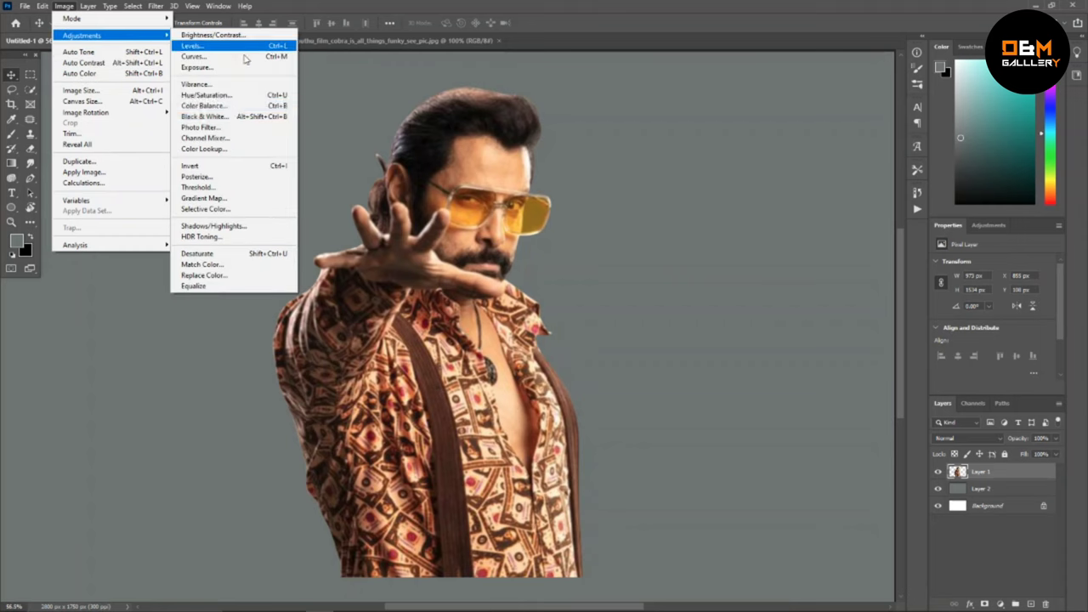
left_click(196, 67)
left_click_drag(786, 399, 776, 428)
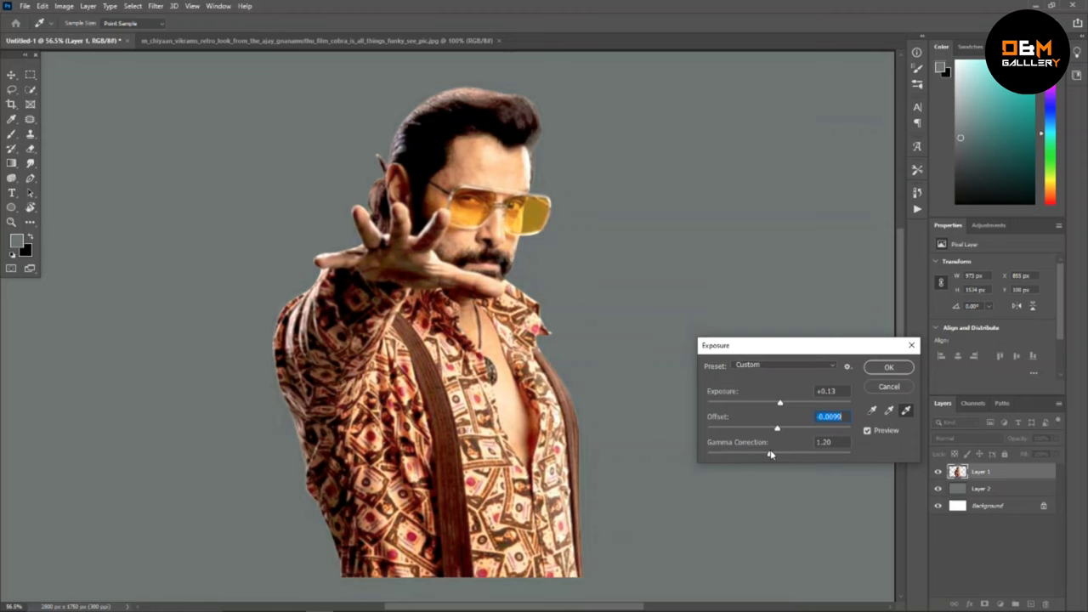
key("Return")
Apply a Hue/Saturation adjustment to the man's layer.
left_click(64, 6)
mouse_move(81, 34)
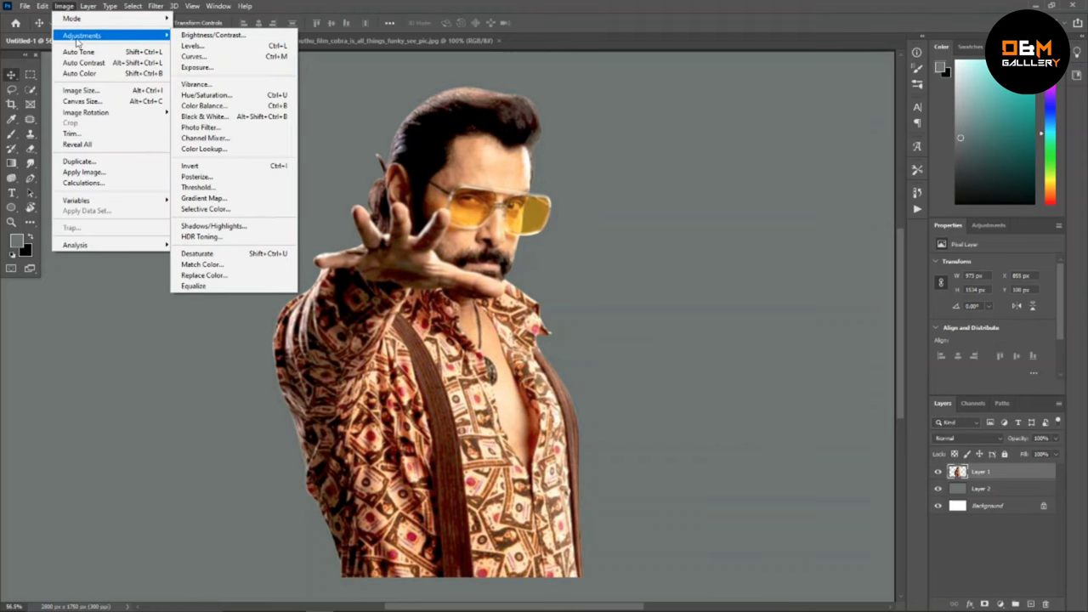
left_click(207, 95)
left_click_drag(527, 125, 767, 167)
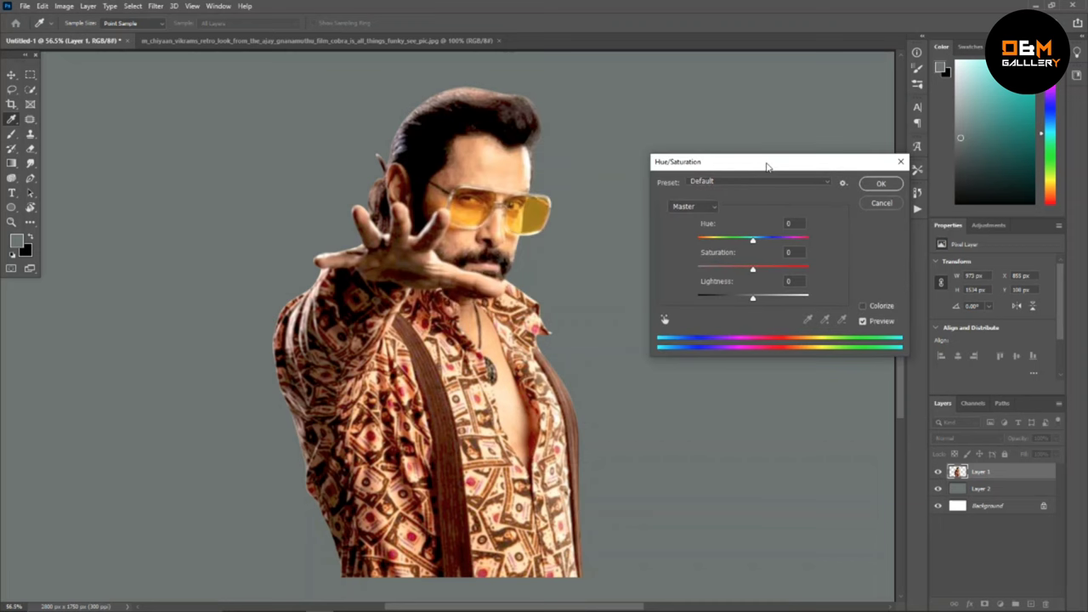
left_click(881, 184)
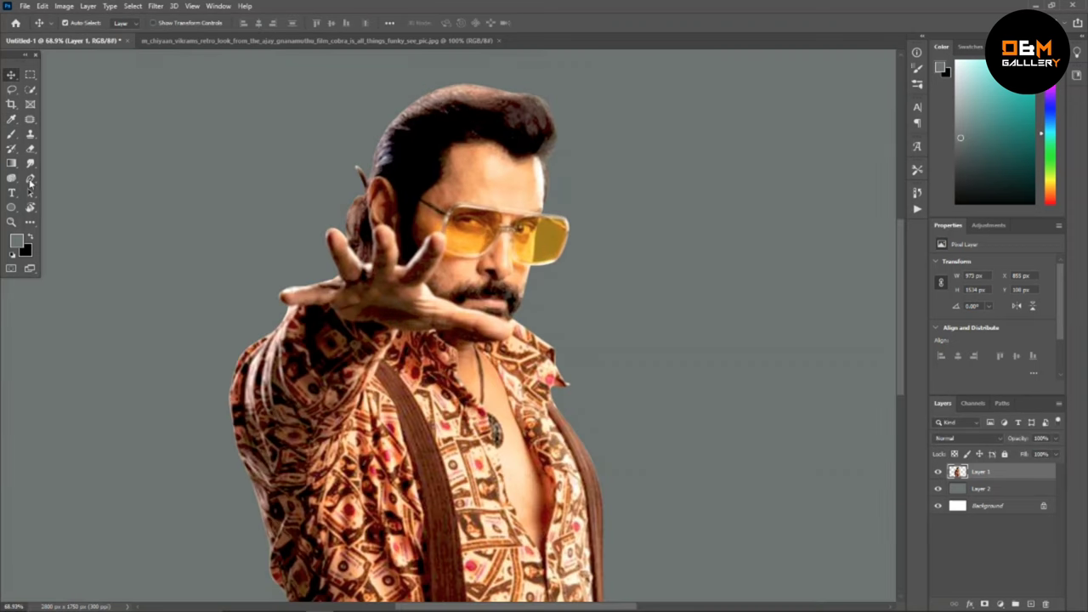
Switch to the Smudge tool at 40% strength and smudge the hair at the right temple.
right_click(30, 181)
left_click(66, 185)
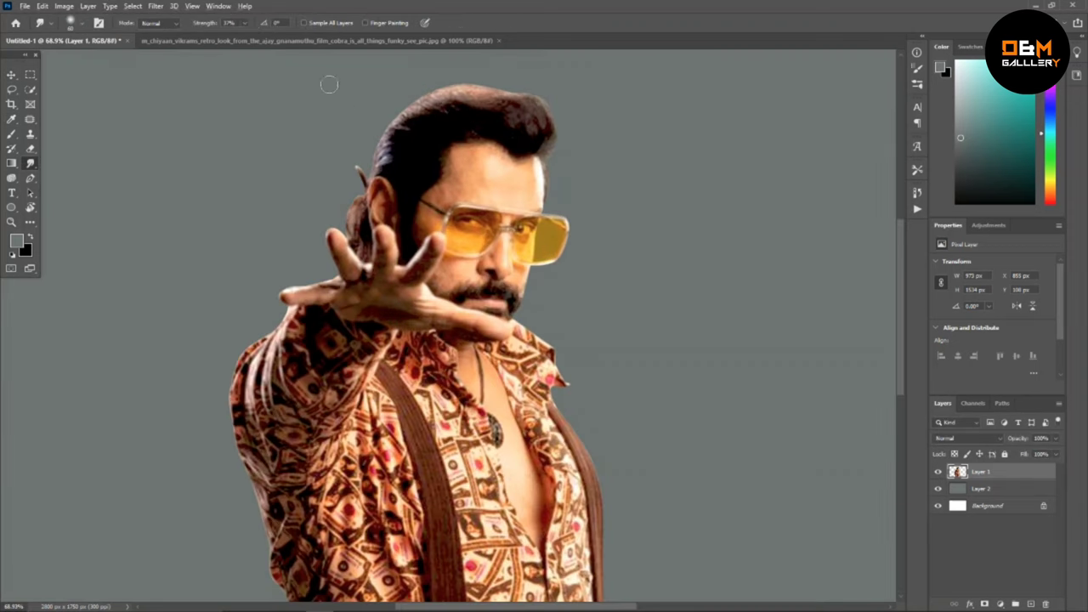
scroll(329, 85, "up", 1)
scroll(255, 51, "up", 1)
scroll(540, 220, "up", 1)
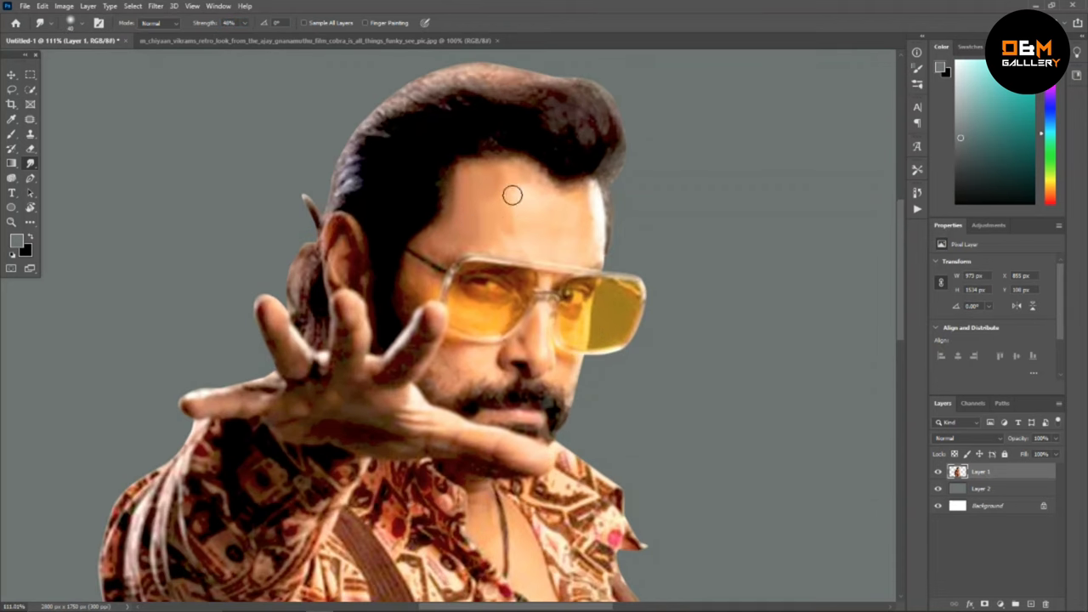
mouse_move(565, 194)
left_mouse_down()
mouse_move(574, 214)
mouse_move(539, 200)
left_mouse_up()
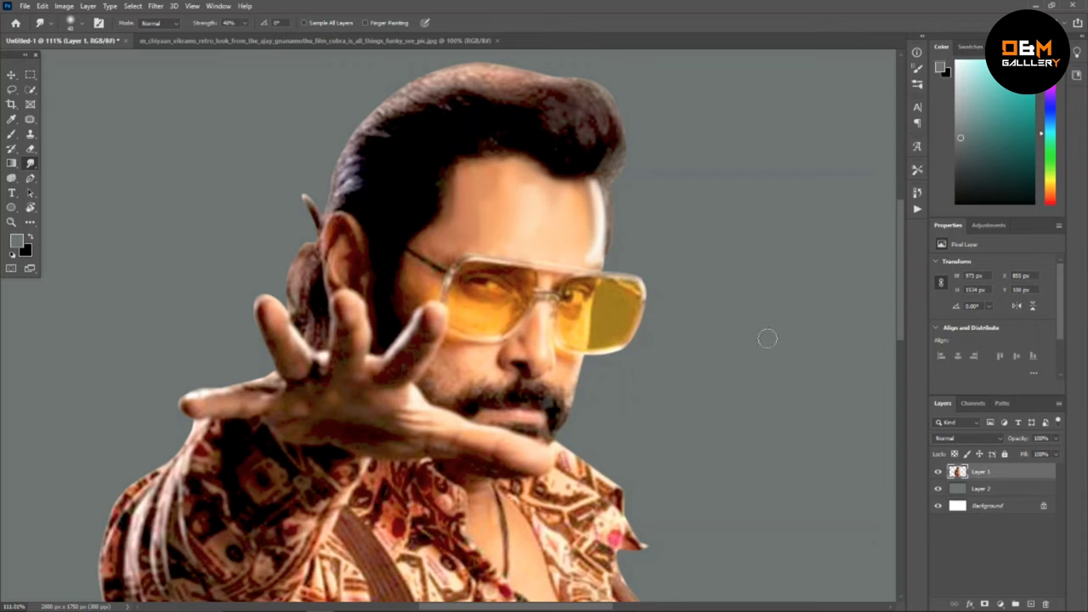
scroll(449, 286, "up", 4)
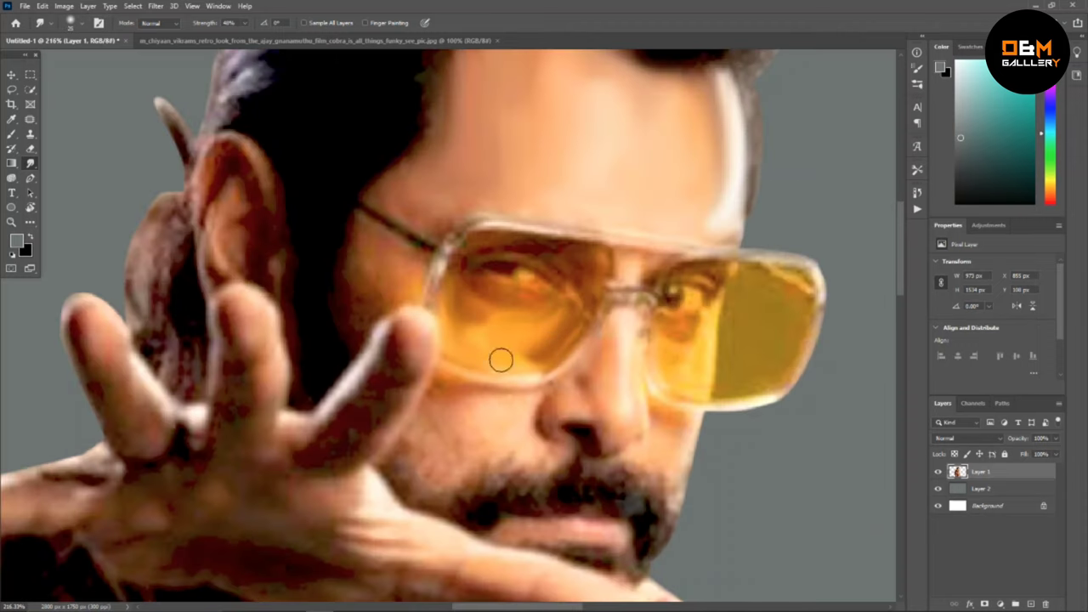
scroll(517, 352, "up", 2)
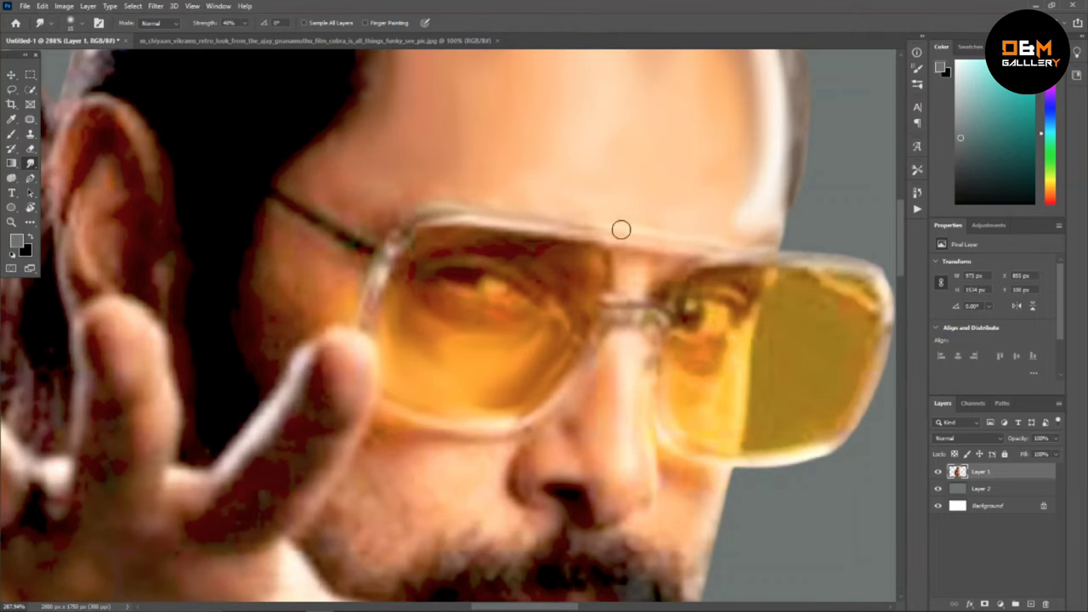
Smudge the glasses frame, lens edges and lens colours into soft strokes.
left_click_drag(715, 257, 604, 287)
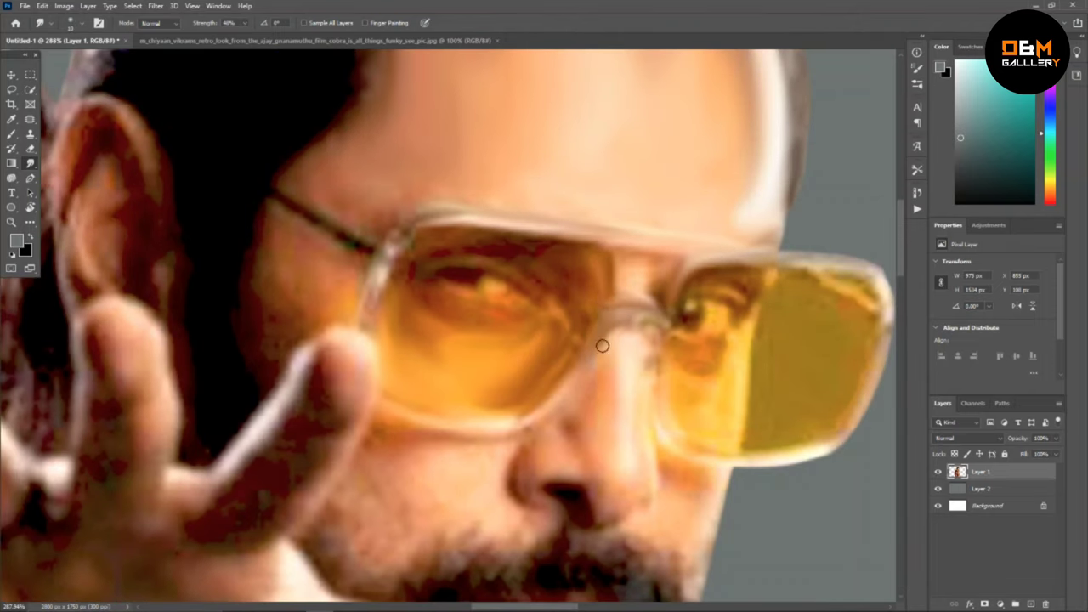
left_click_drag(602, 346, 431, 427)
left_click_drag(375, 303, 417, 217)
scroll(649, 360, "down", 3)
scroll(459, 282, "up", 1)
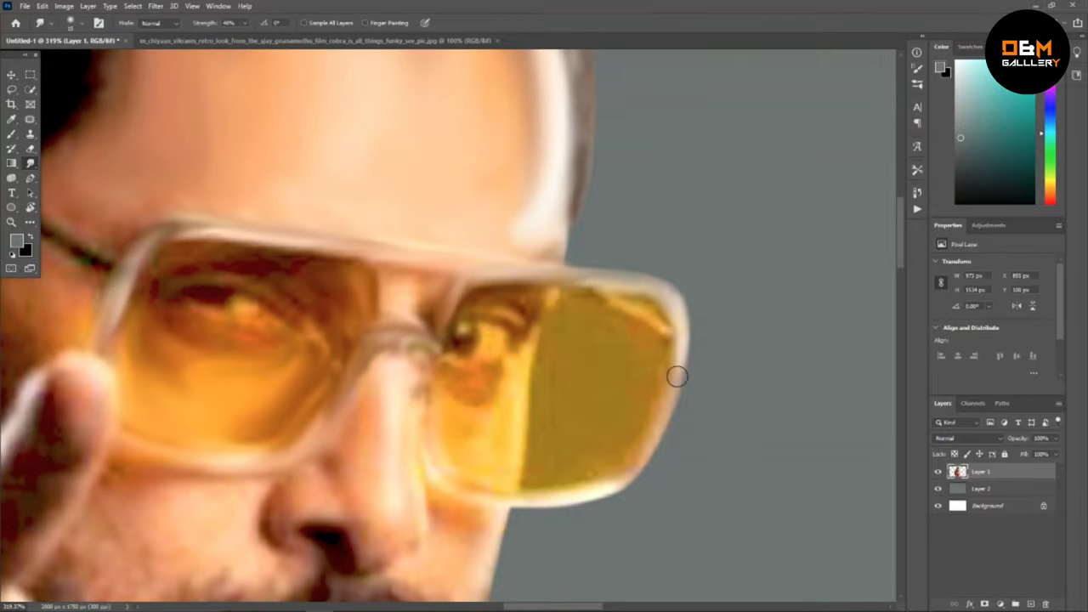
left_click_drag(677, 376, 439, 477)
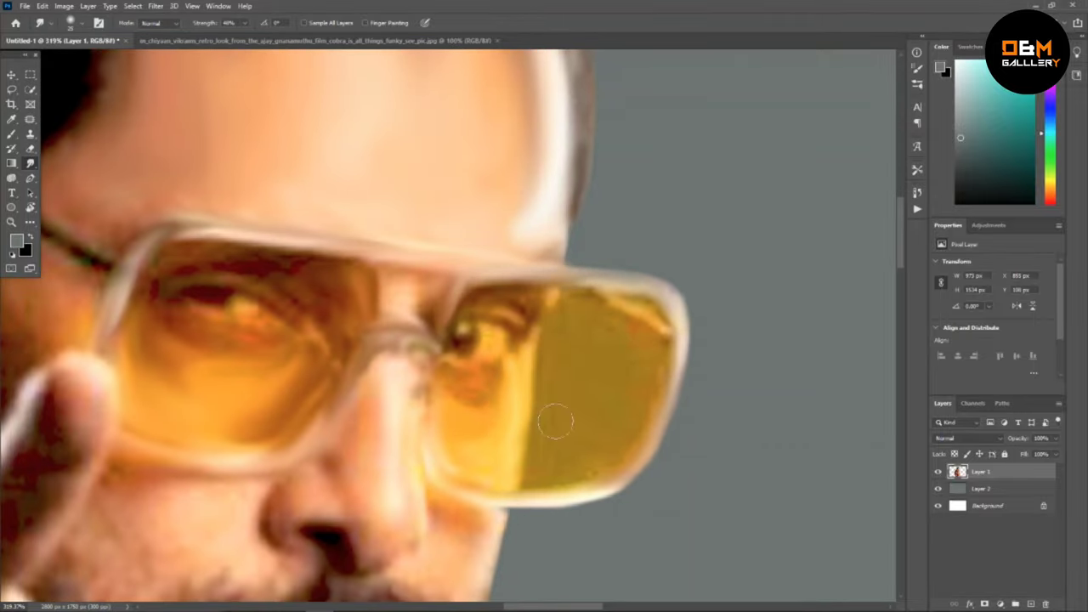
left_click_drag(612, 449, 640, 340)
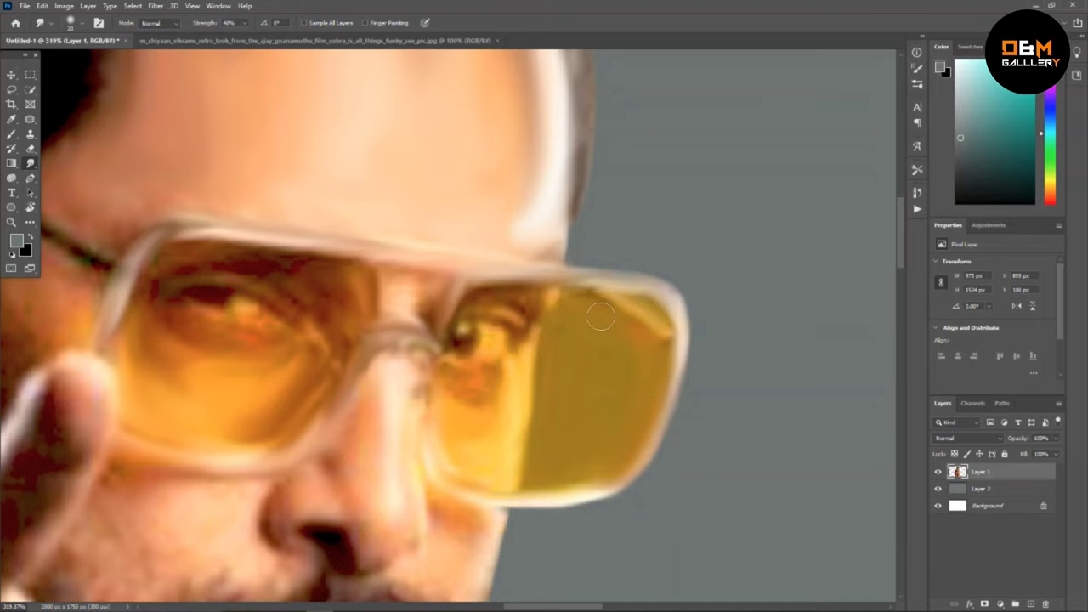
left_click_drag(499, 372, 456, 390)
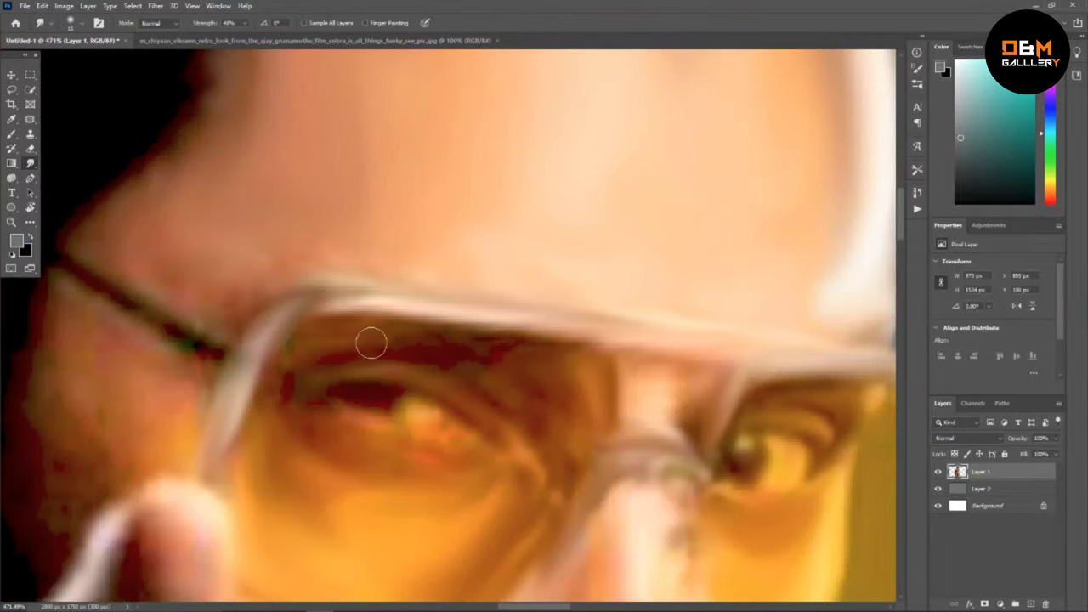
left_click_drag(371, 342, 576, 391)
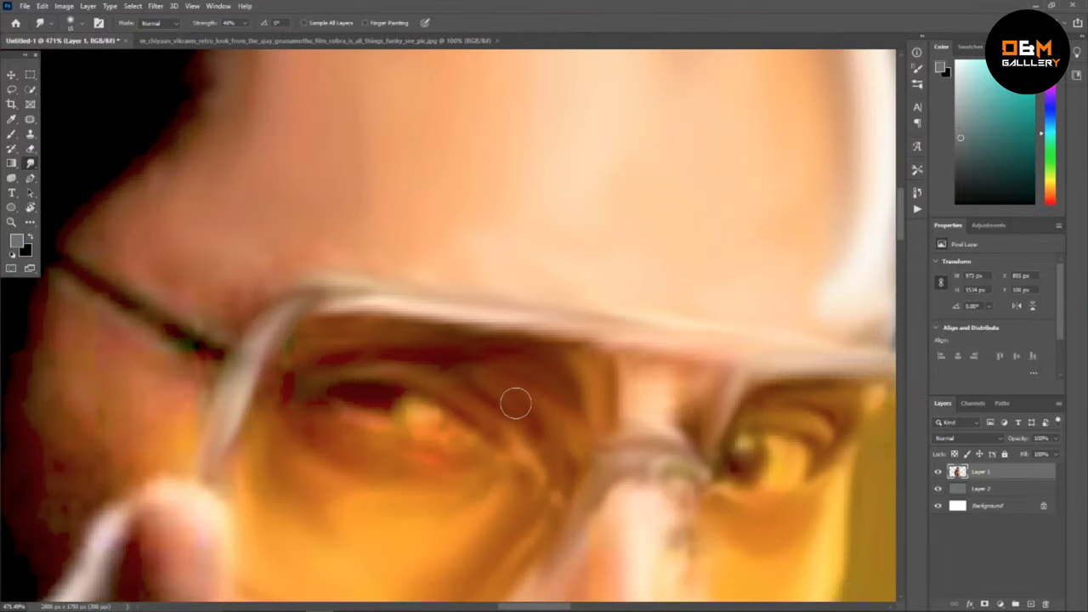
Smudge the area around the eye behind the lens.
left_click_drag(583, 451, 625, 468)
left_click_drag(460, 435, 385, 436)
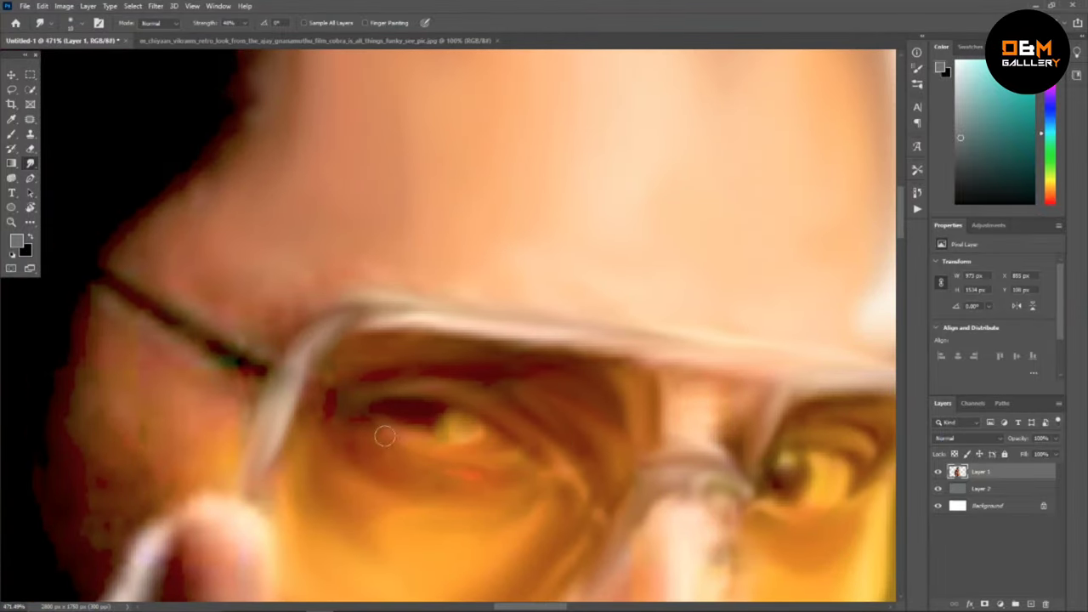
left_click_drag(563, 489, 559, 443)
scroll(541, 410, "down", 10)
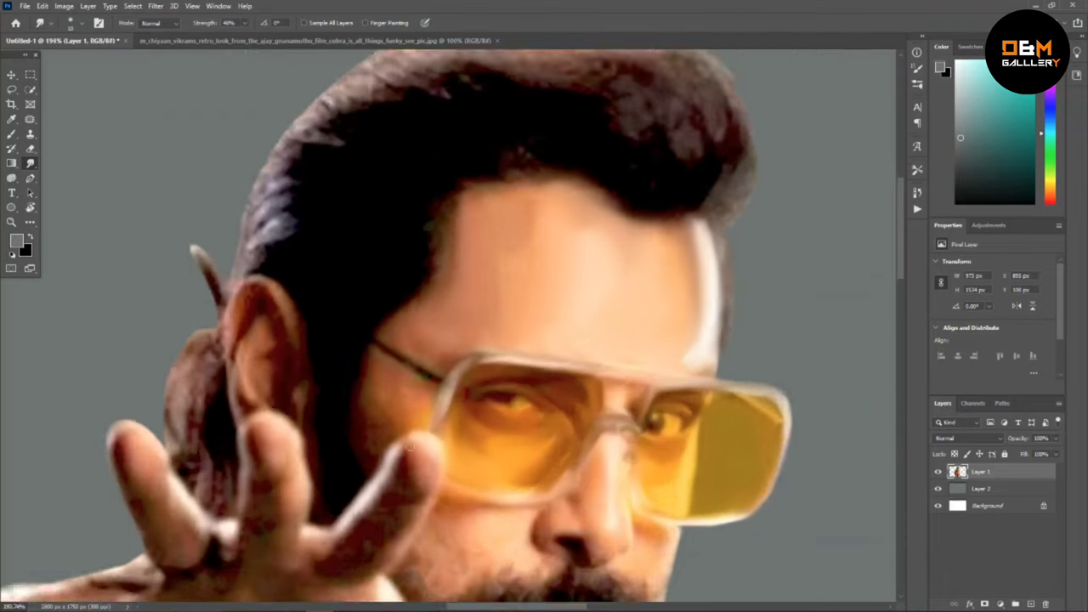
scroll(454, 340, "up", 6)
scroll(432, 357, "down", 5)
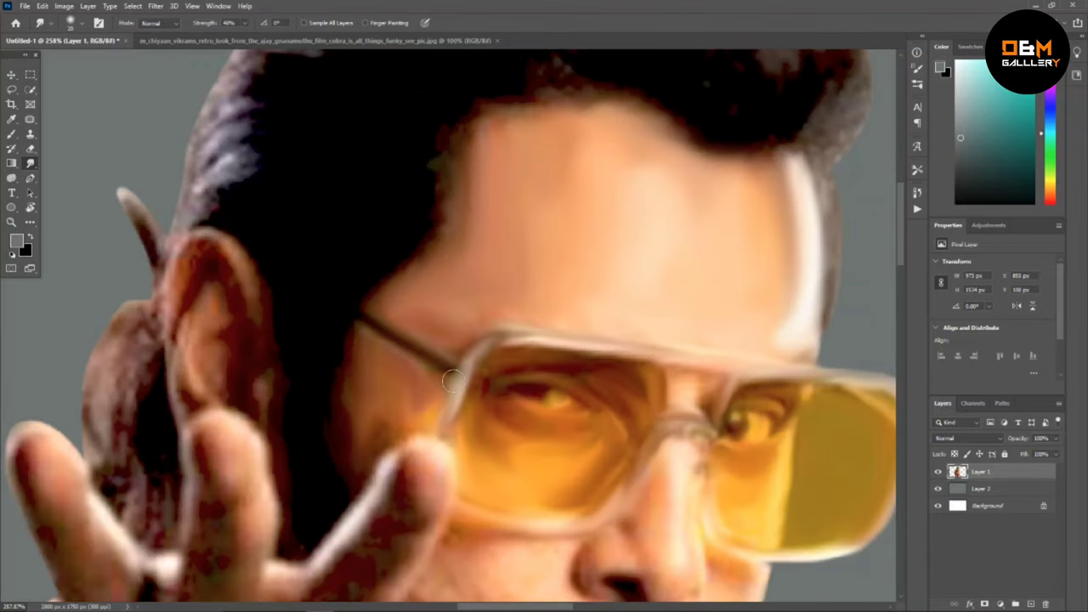
scroll(440, 426, "up", 5)
scroll(440, 425, "up", 5)
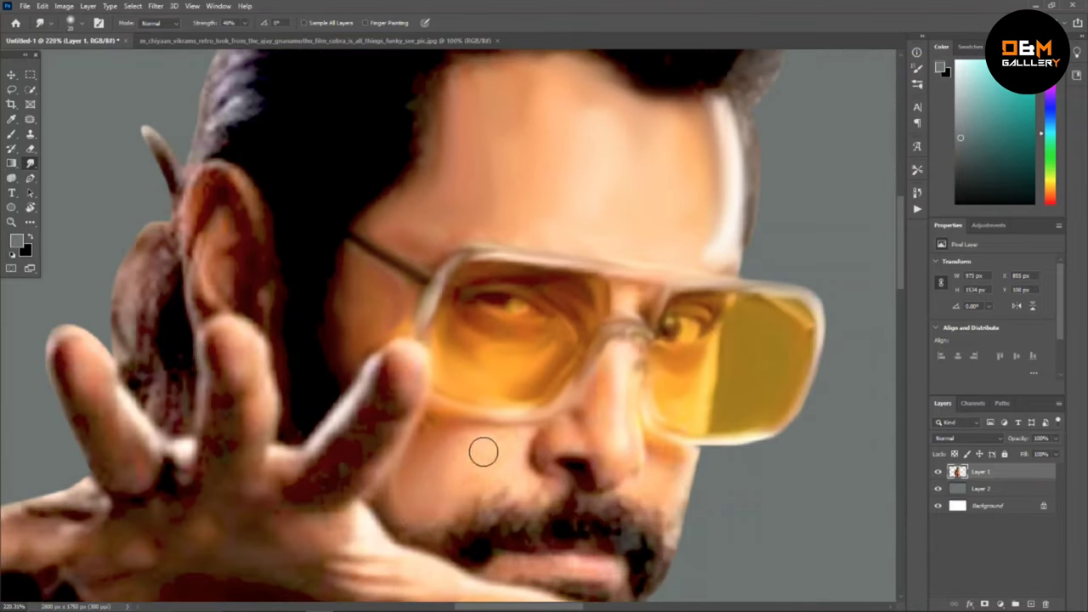
scroll(462, 488, "up", 2)
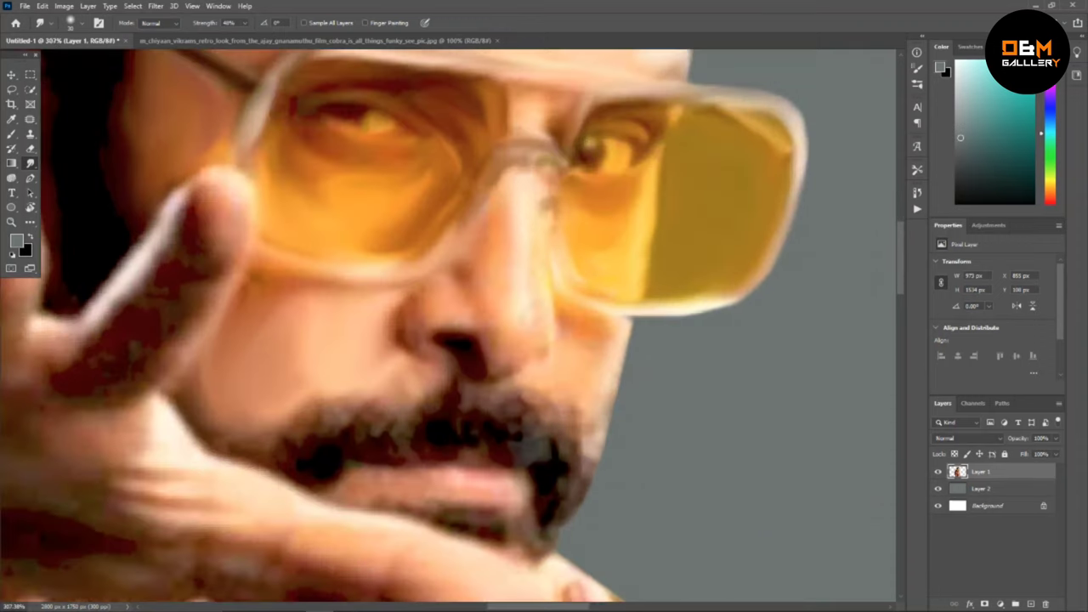
Blend the nose bridge and smooth the cheek and jaw edge.
mouse_move(535, 313)
left_mouse_down()
mouse_move(486, 246)
mouse_move(432, 306)
left_mouse_up()
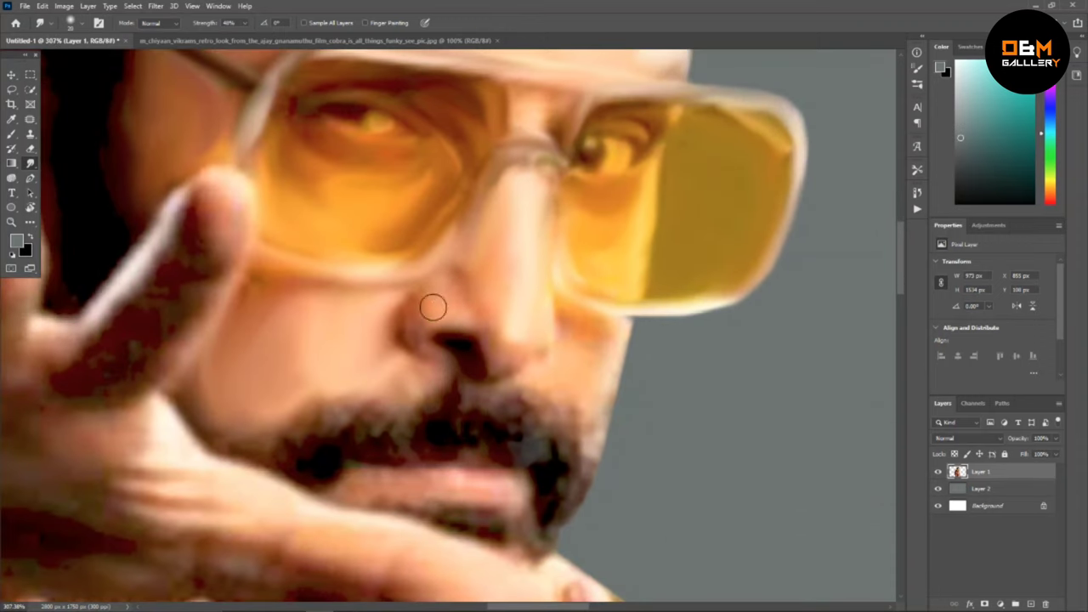
scroll(419, 305, "up", 1)
scroll(477, 340, "up", 1)
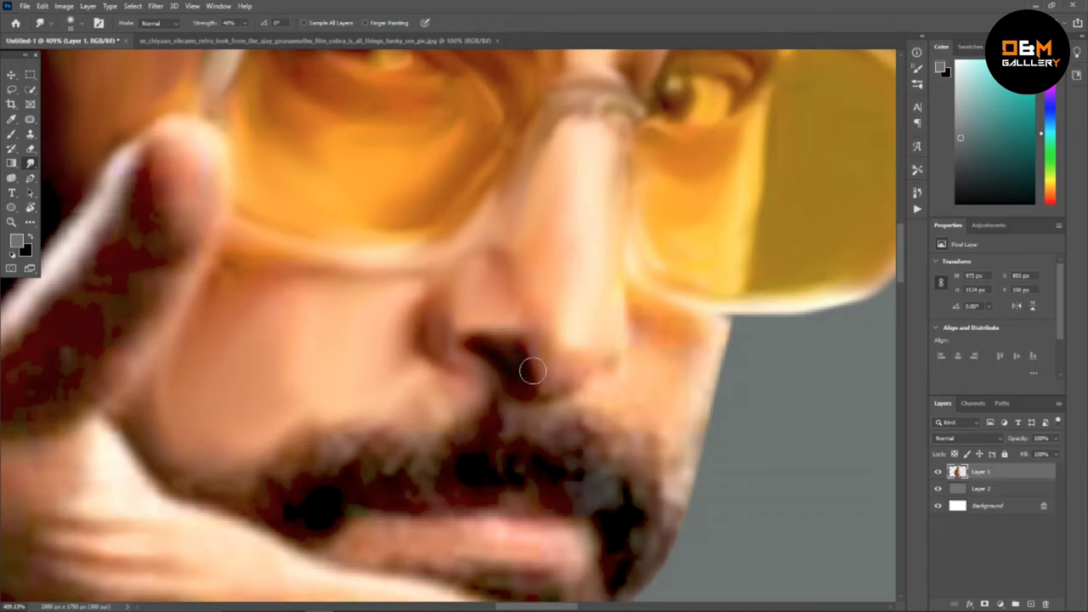
left_click_drag(714, 330, 680, 500)
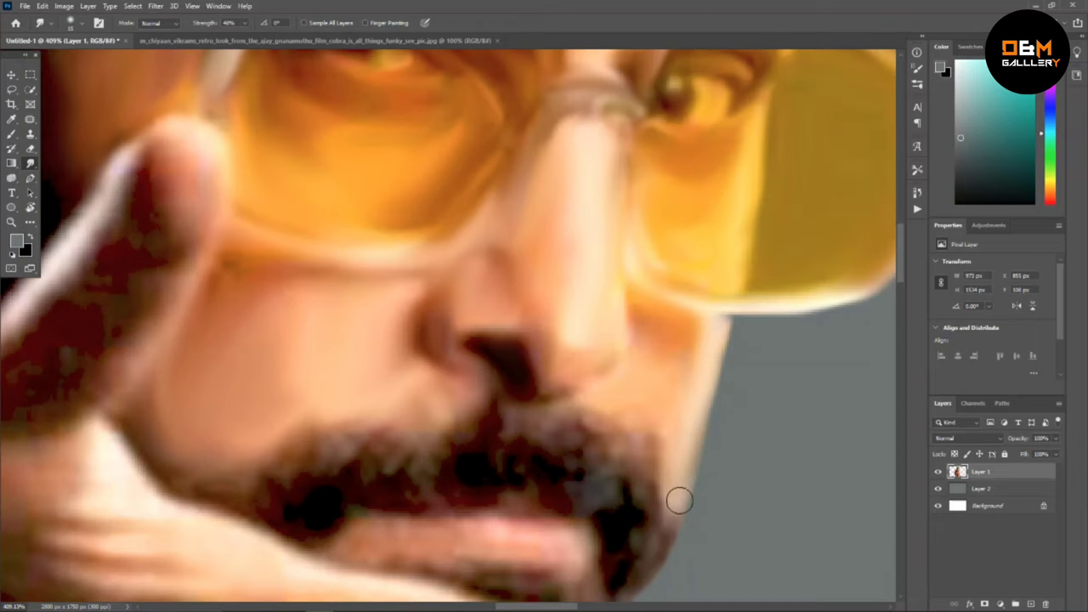
scroll(609, 354, "down", 8)
scroll(630, 345, "up", 7)
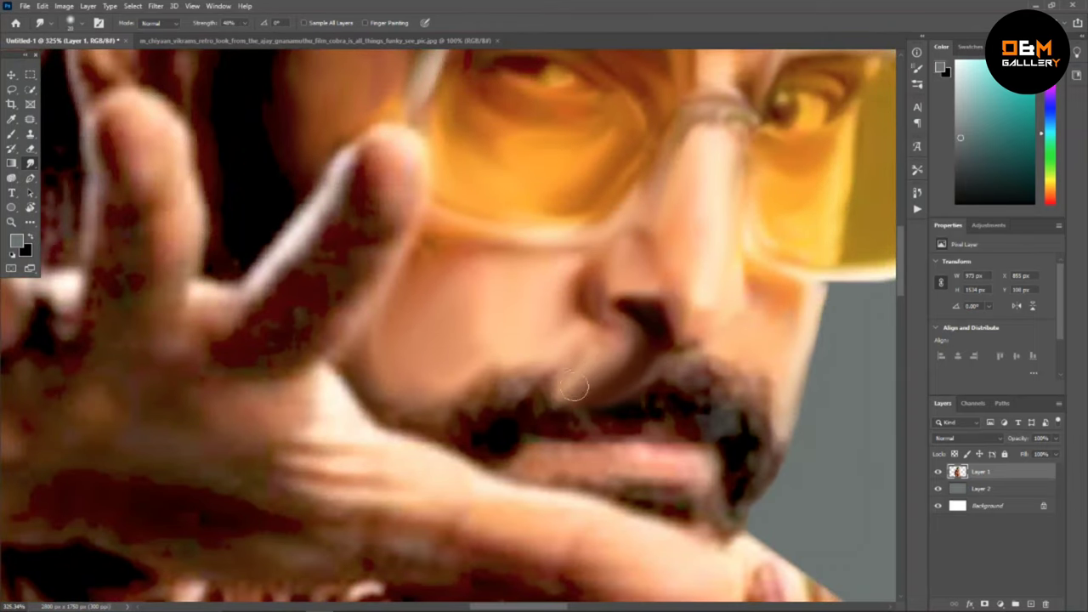
Smudge the lips toward the moustache corner.
scroll(624, 332, "up", 1)
scroll(535, 352, "up", 1)
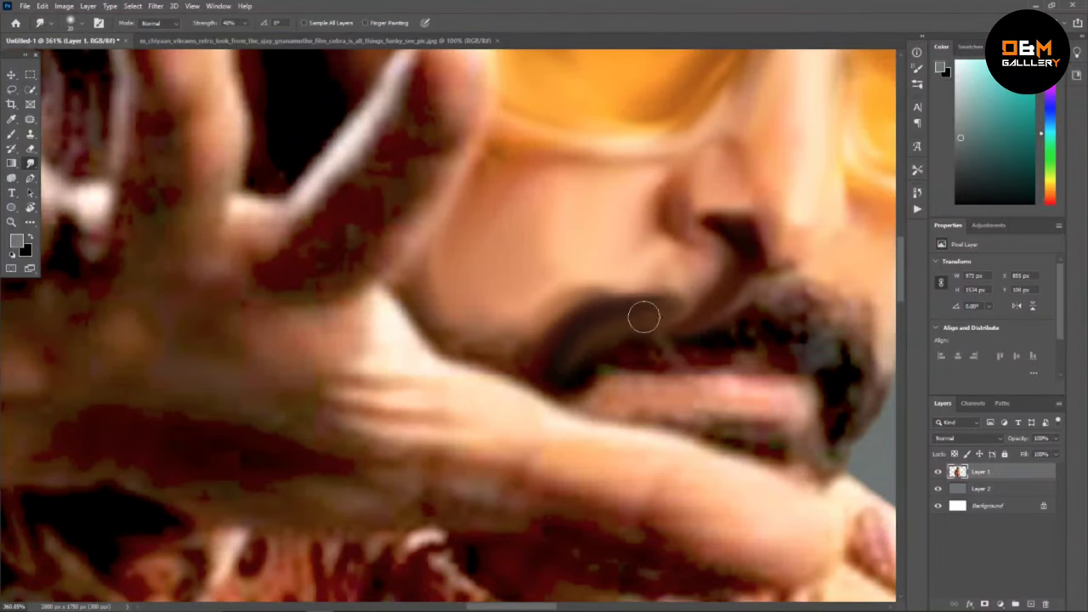
scroll(680, 340, "down", 8)
scroll(704, 326, "up", 6)
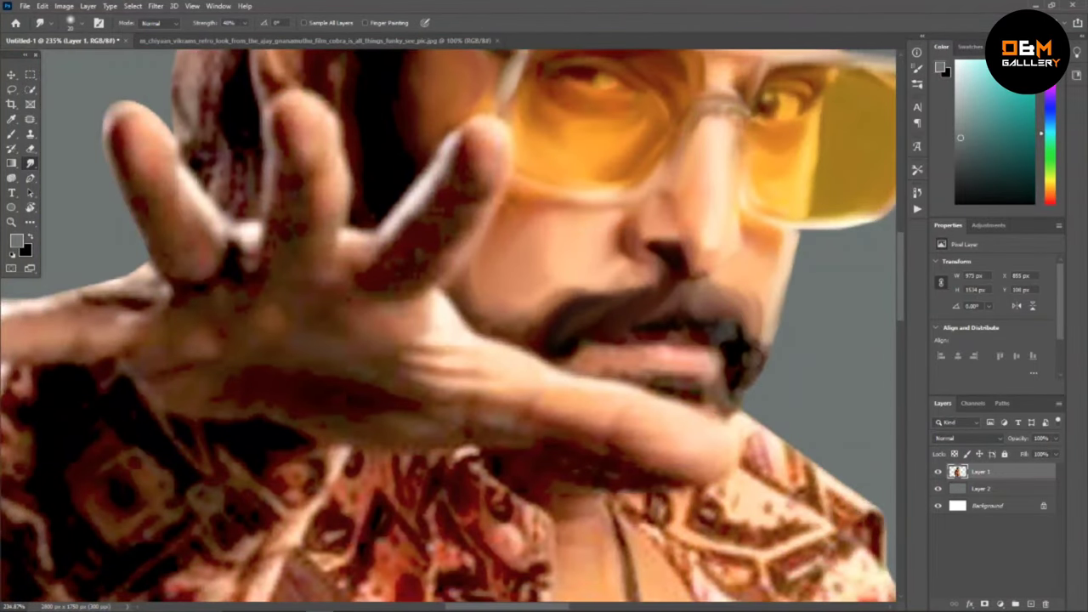
scroll(595, 286, "up", 1)
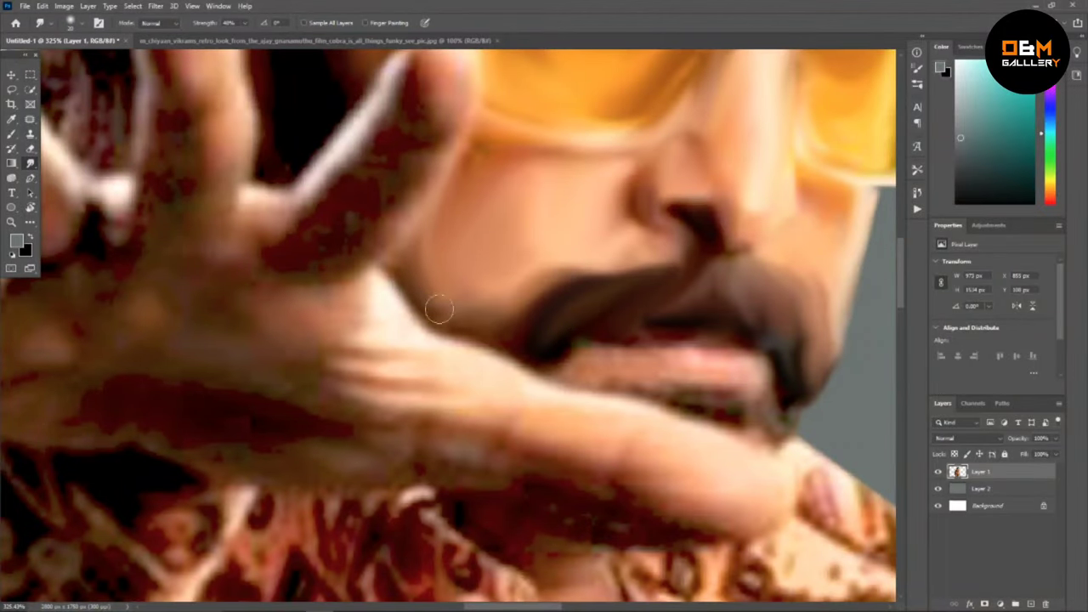
scroll(437, 309, "up", 1)
left_click_drag(551, 311, 651, 324)
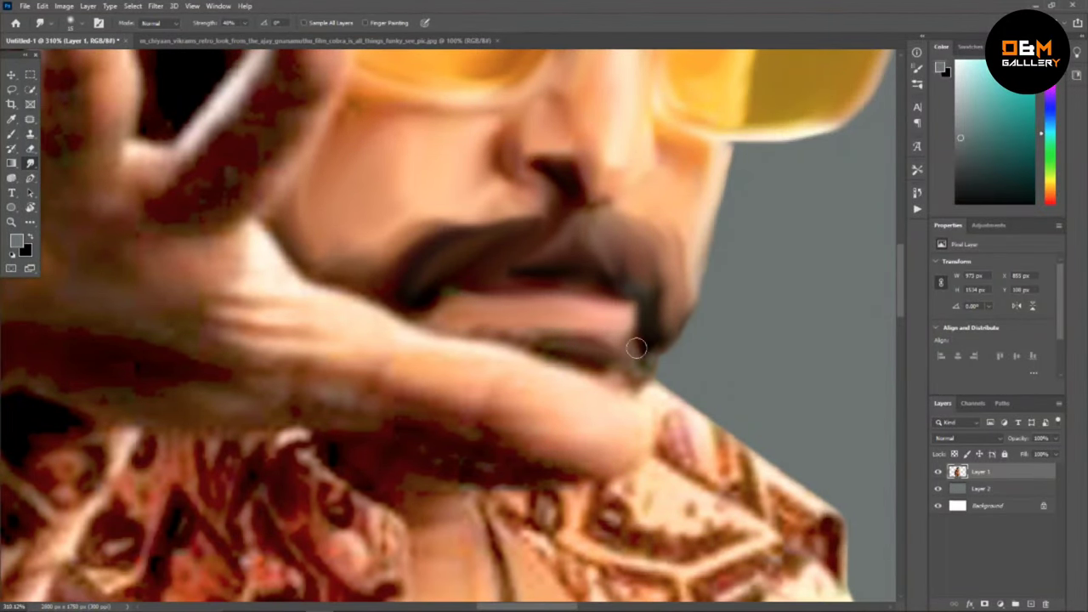
scroll(637, 348, "down", 8)
scroll(442, 272, "up", 6)
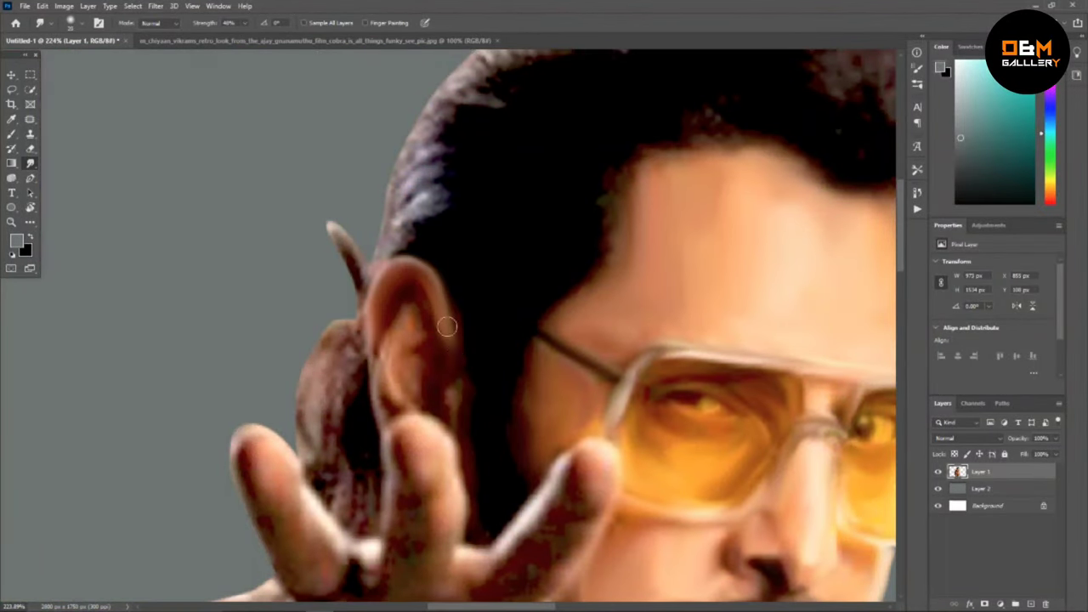
Smudge the ear rim into the hair and push the top-right hair tuft over the top edge.
left_click_drag(447, 327, 438, 386)
scroll(406, 380, "down", 6)
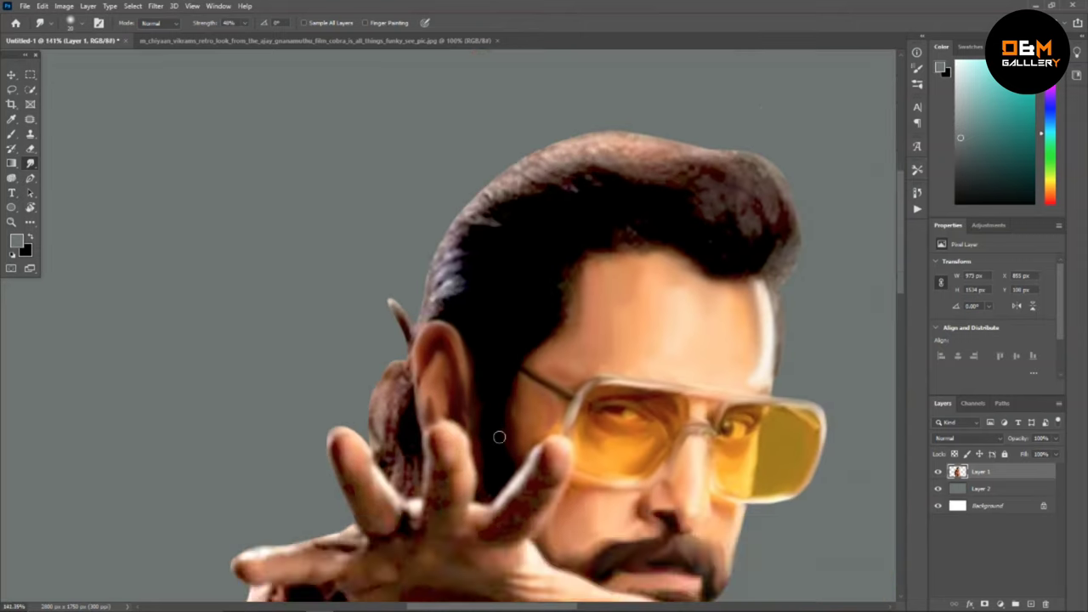
scroll(803, 428, "up", 6)
mouse_move(810, 321)
left_mouse_down()
mouse_move(754, 257)
mouse_move(734, 377)
mouse_move(749, 292)
mouse_move(678, 352)
mouse_move(668, 306)
mouse_move(692, 216)
mouse_move(606, 249)
left_mouse_up()
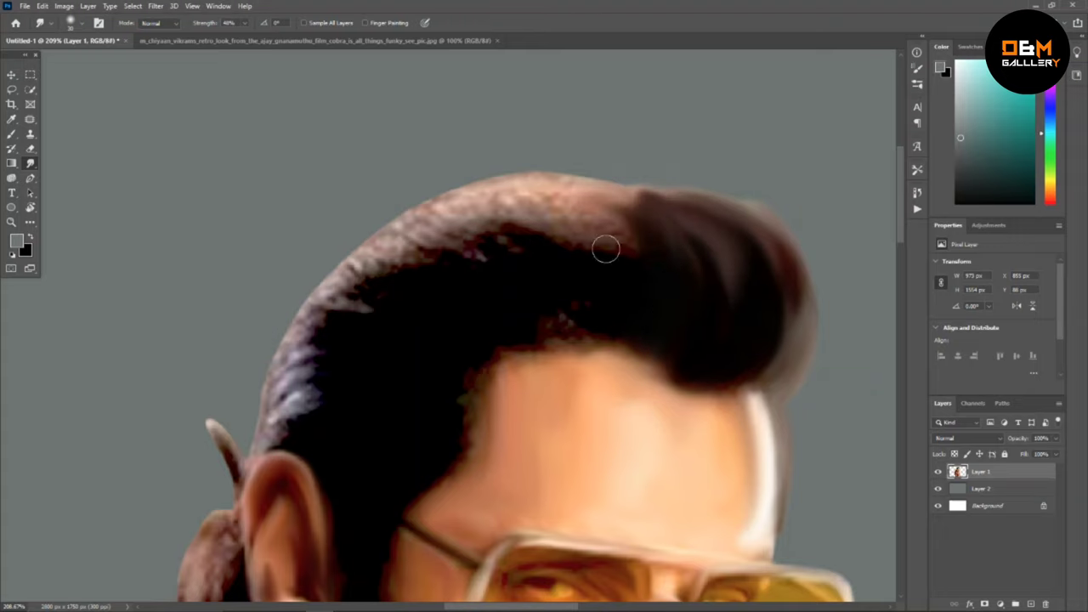
scroll(605, 248, "up", 1)
mouse_move(642, 297)
left_mouse_down()
mouse_move(646, 226)
mouse_move(607, 214)
mouse_move(591, 295)
mouse_move(561, 195)
mouse_move(590, 260)
mouse_move(472, 180)
mouse_move(433, 221)
mouse_move(563, 303)
mouse_move(362, 286)
mouse_move(338, 270)
mouse_move(289, 362)
left_mouse_up()
Smooth the left edge of the hair with several smudge strokes.
scroll(427, 287, "up", 1)
left_click_drag(470, 337, 459, 425)
left_click_drag(315, 340, 267, 417)
key("p")
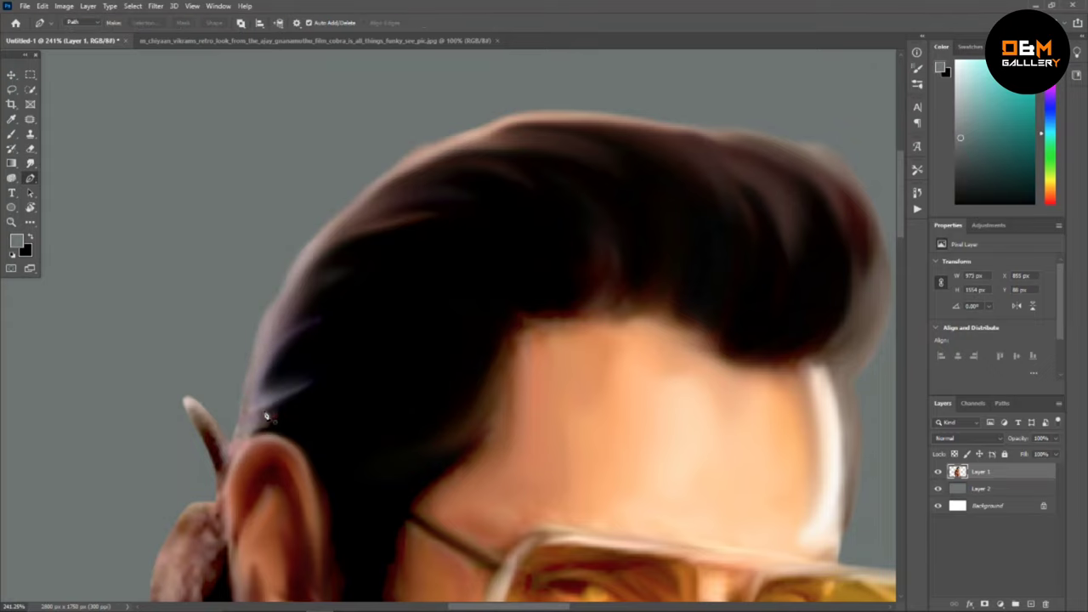
key("r")
mouse_move(343, 405)
left_mouse_down()
mouse_move(423, 420)
mouse_move(425, 476)
left_mouse_up()
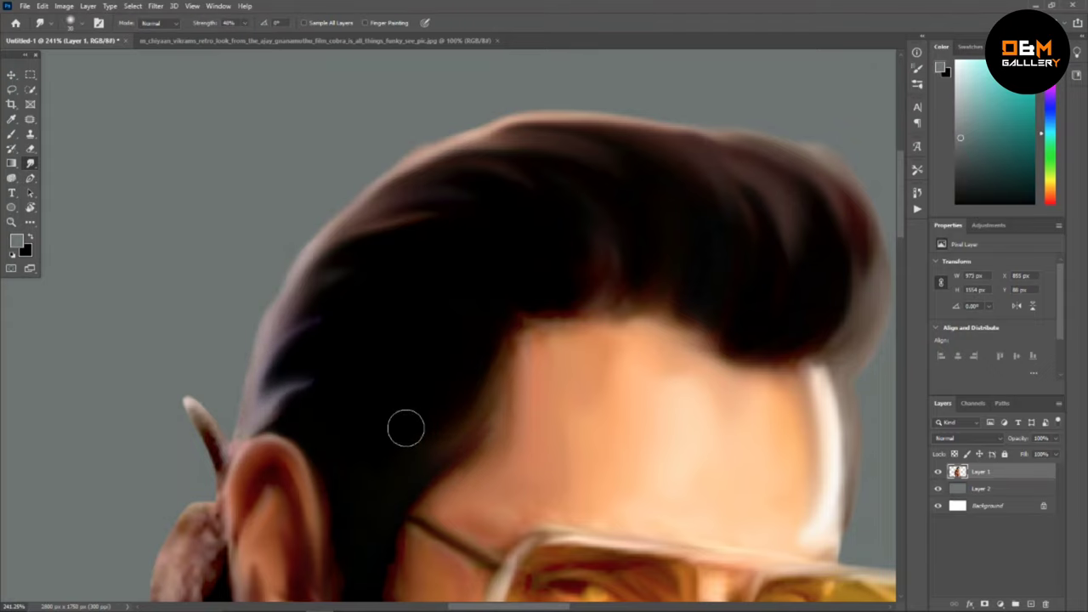
Pull the hair spike beside the ear up-left and touch up the nearby ear edge.
scroll(365, 389, "down", 2)
scroll(399, 374, "left", 3)
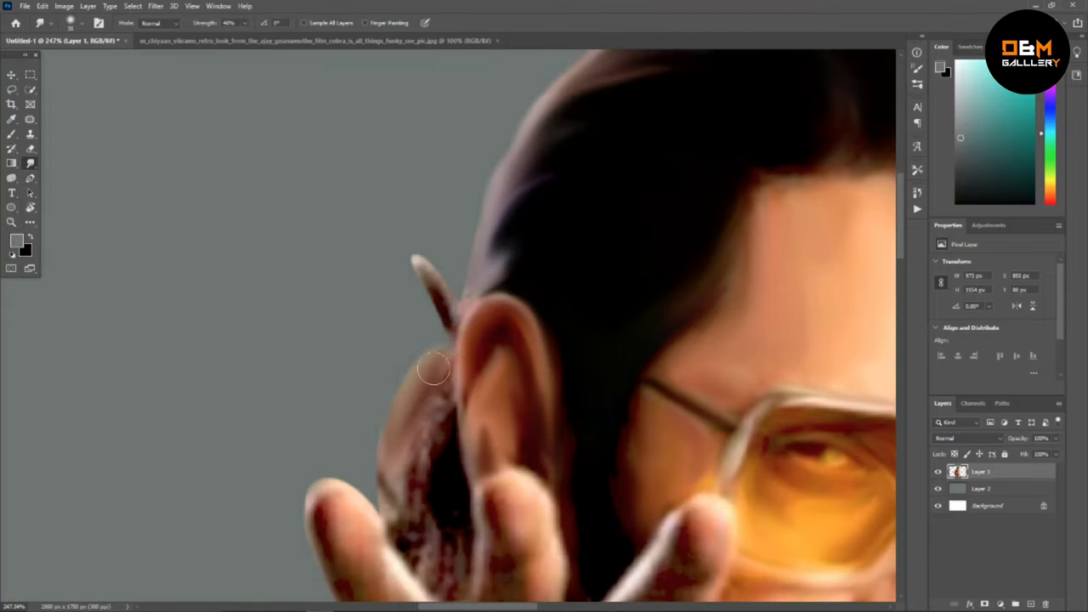
left_click_drag(447, 353, 449, 302)
scroll(422, 370, "down", 3)
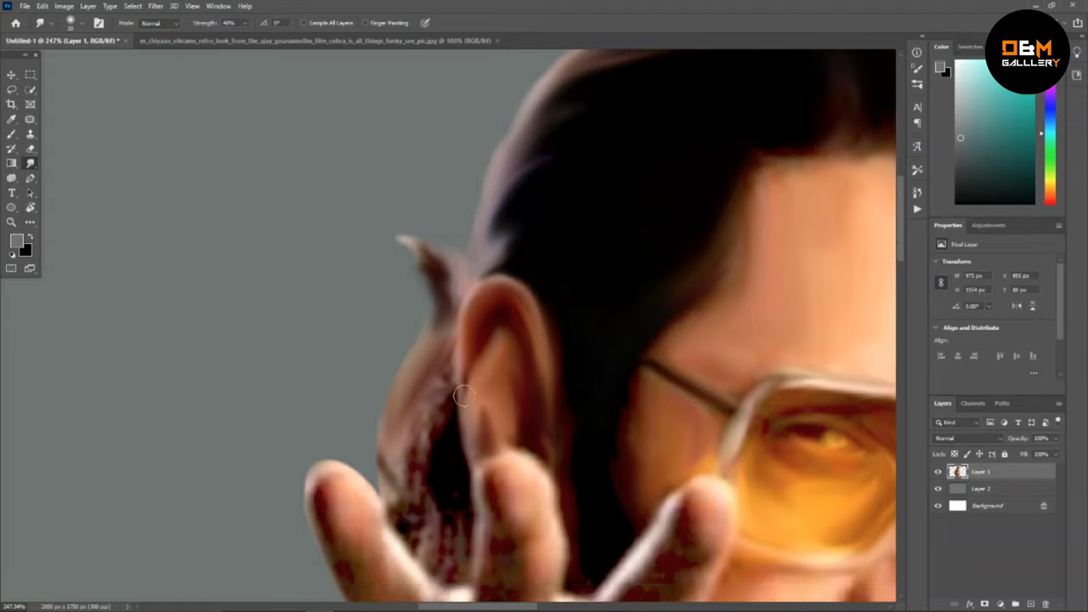
mouse_move(434, 366)
left_mouse_down()
mouse_move(459, 425)
mouse_move(455, 476)
left_mouse_up()
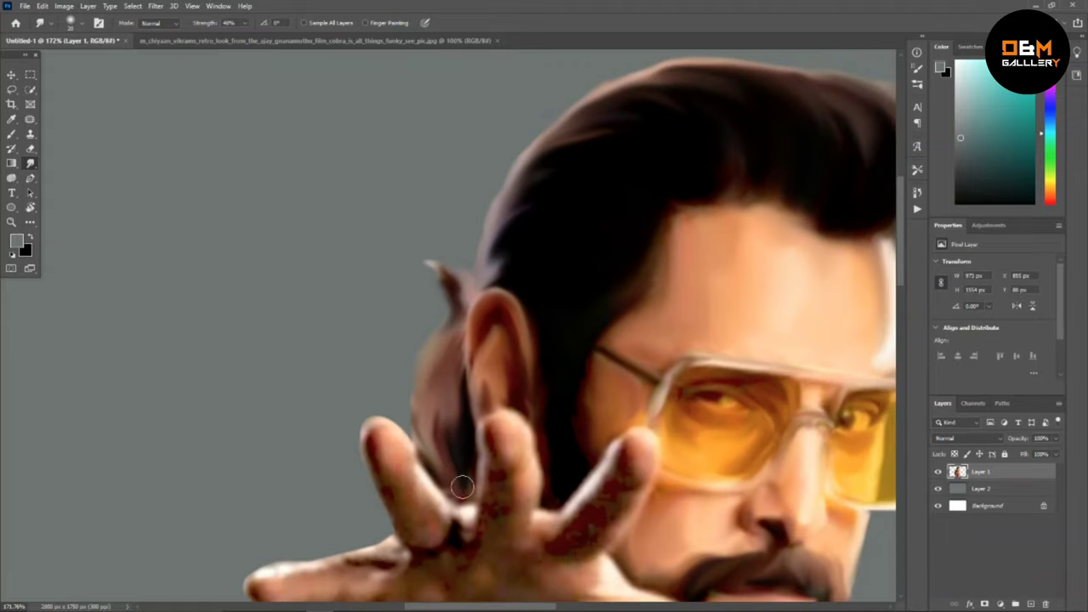
Smudge the raised index finger, the gaps between fingers and the little finger's edge.
scroll(455, 476, "down", 5)
scroll(354, 212, "up", 6)
left_click_drag(364, 207, 418, 333)
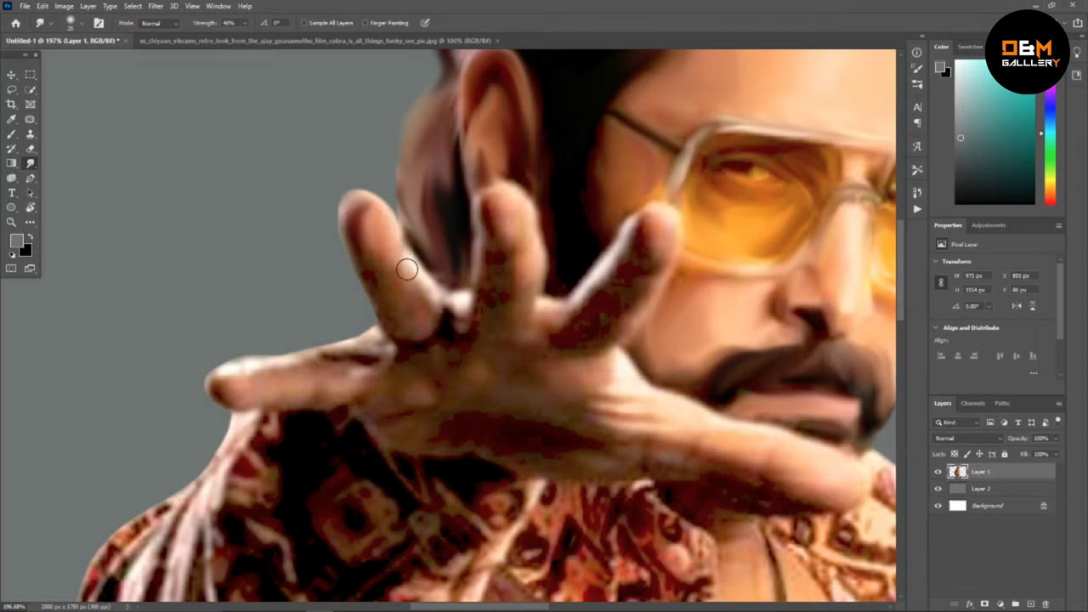
mouse_move(492, 208)
left_mouse_down()
mouse_move(522, 293)
mouse_move(501, 225)
mouse_move(515, 323)
mouse_move(583, 348)
left_mouse_up()
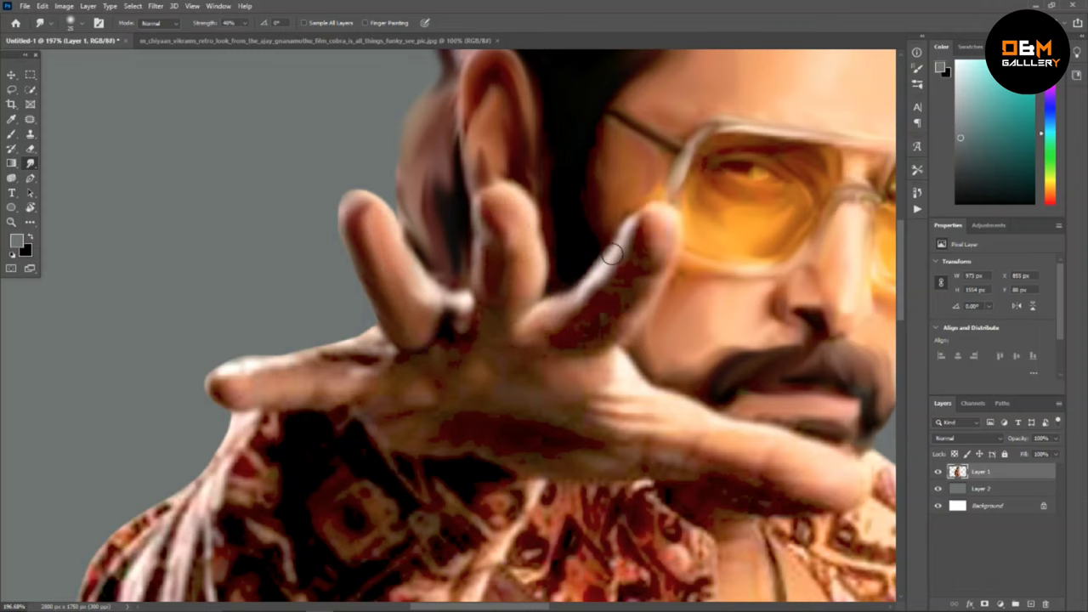
left_click_drag(612, 253, 649, 265)
mouse_move(618, 310)
left_mouse_down()
mouse_move(558, 347)
mouse_move(385, 371)
left_mouse_up()
Blend the dark patches across the palm and smooth the palm's lower edge.
scroll(559, 347, "up", 1)
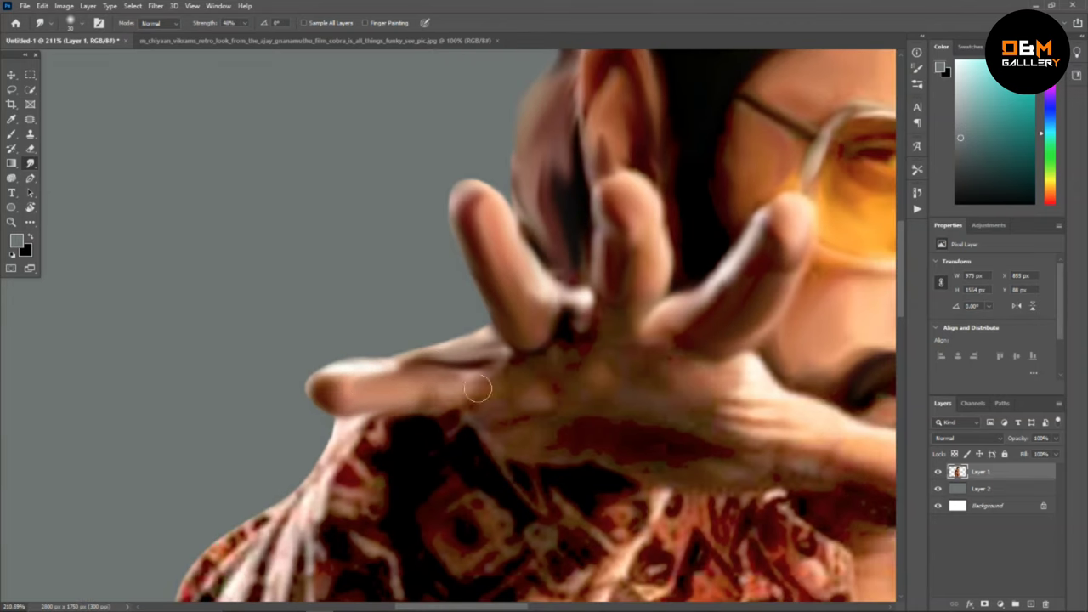
mouse_move(478, 389)
left_mouse_down()
mouse_move(583, 357)
mouse_move(583, 396)
mouse_move(678, 396)
mouse_move(602, 442)
mouse_move(654, 461)
left_mouse_up()
scroll(671, 349, "right", 2)
scroll(603, 379, "down", 1)
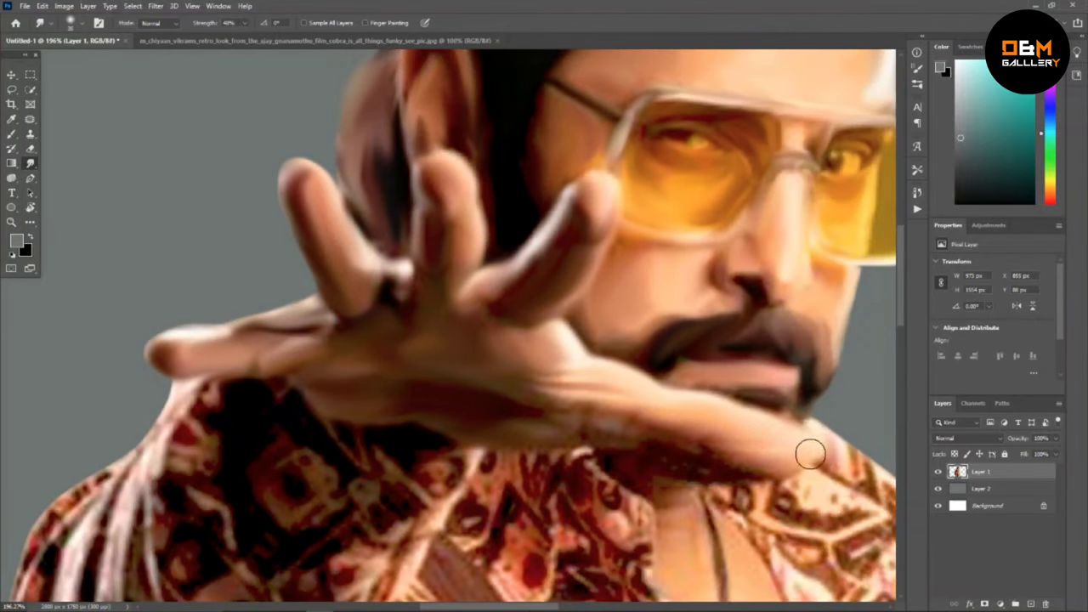
mouse_move(810, 455)
left_mouse_down()
mouse_move(700, 445)
mouse_move(596, 417)
left_mouse_up()
Soften the shoulder edge and smudge the forearm area.
scroll(709, 433, "down", 2)
scroll(457, 410, "up", 2)
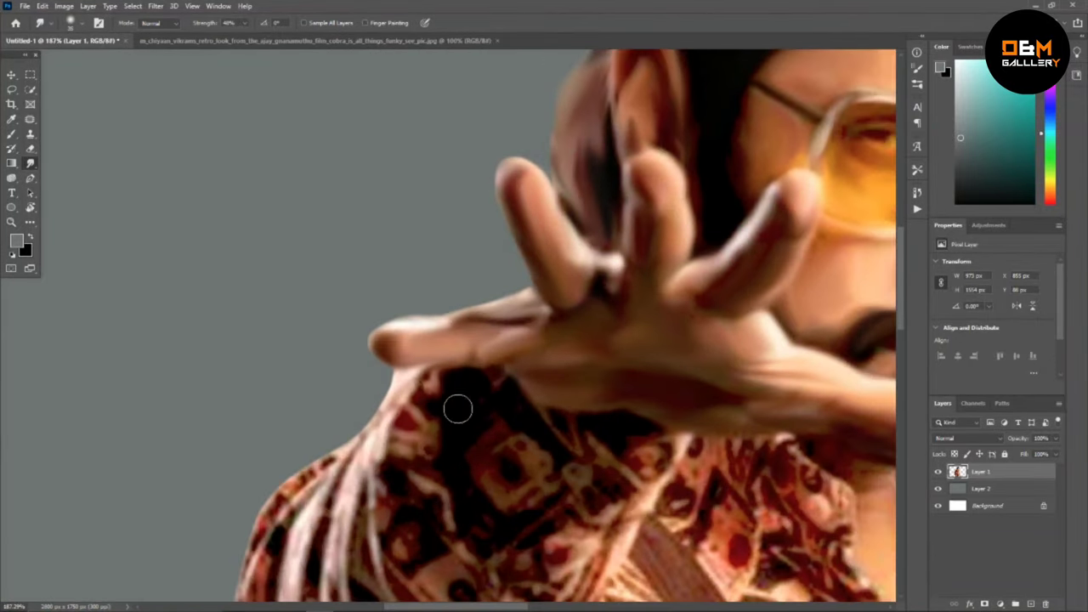
left_click_drag(401, 378, 311, 472)
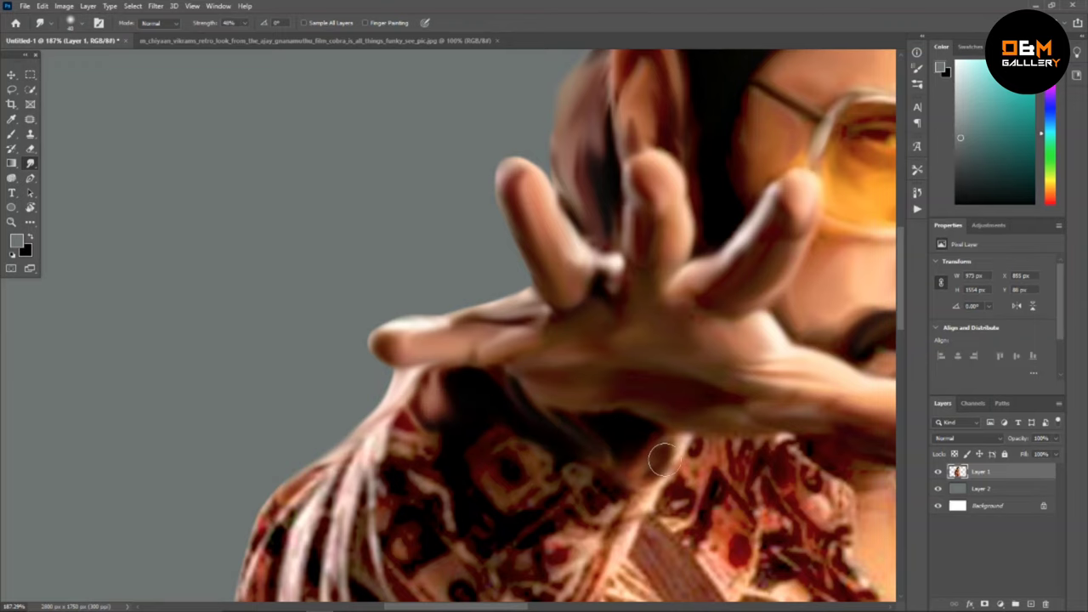
scroll(570, 470, "down", 3)
mouse_move(570, 470)
left_mouse_down()
mouse_move(530, 401)
mouse_move(511, 510)
left_mouse_up()
Smear the shoulder, upper sleeve and lower sleeve of the raised arm.
scroll(511, 476, "up", 1)
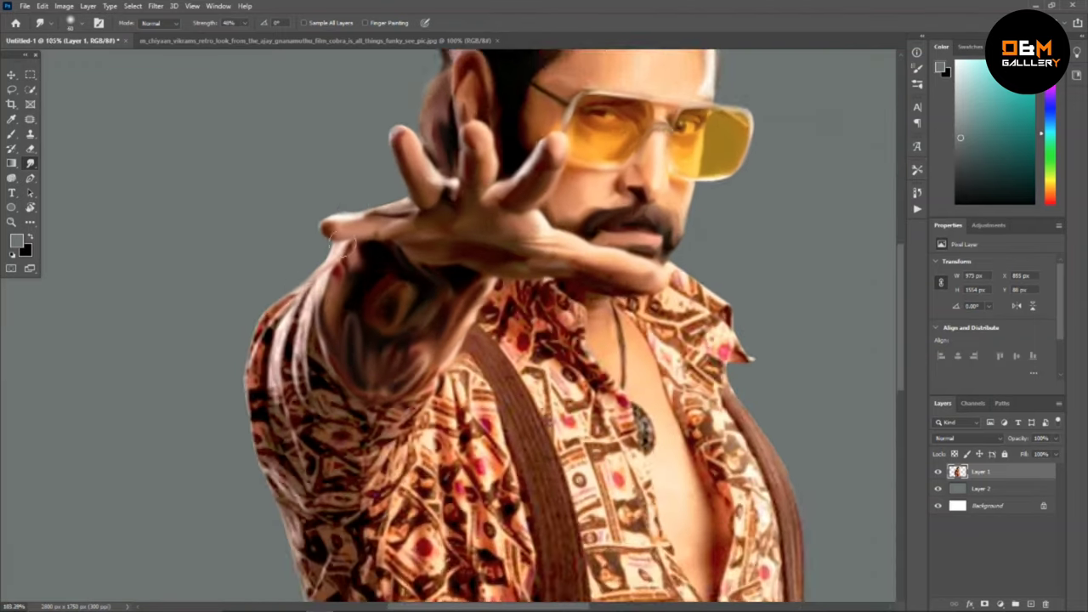
left_click_drag(307, 353, 357, 468)
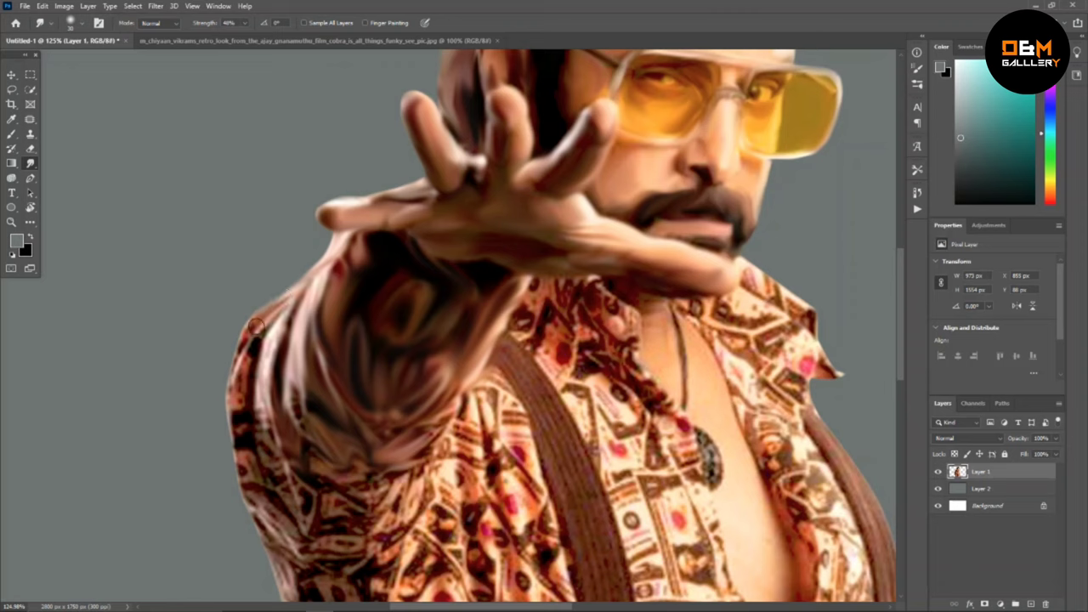
mouse_move(272, 289)
left_mouse_down()
mouse_move(237, 392)
mouse_move(254, 502)
left_mouse_up()
scroll(253, 501, "down", 1)
left_click_drag(264, 323, 391, 387)
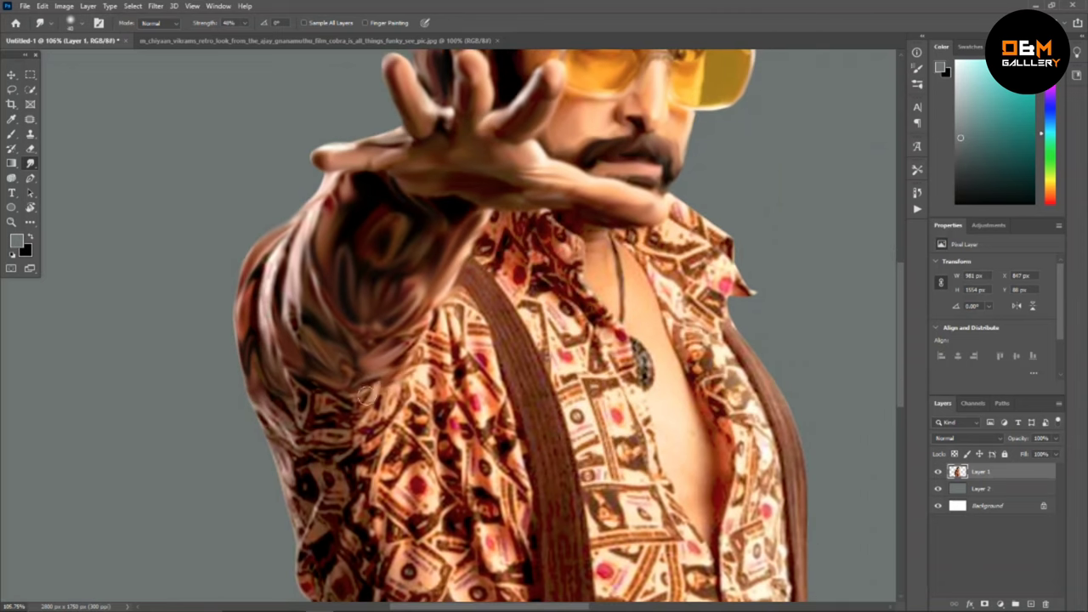
left_click_drag(251, 391, 309, 508)
scroll(517, 408, "up", 1)
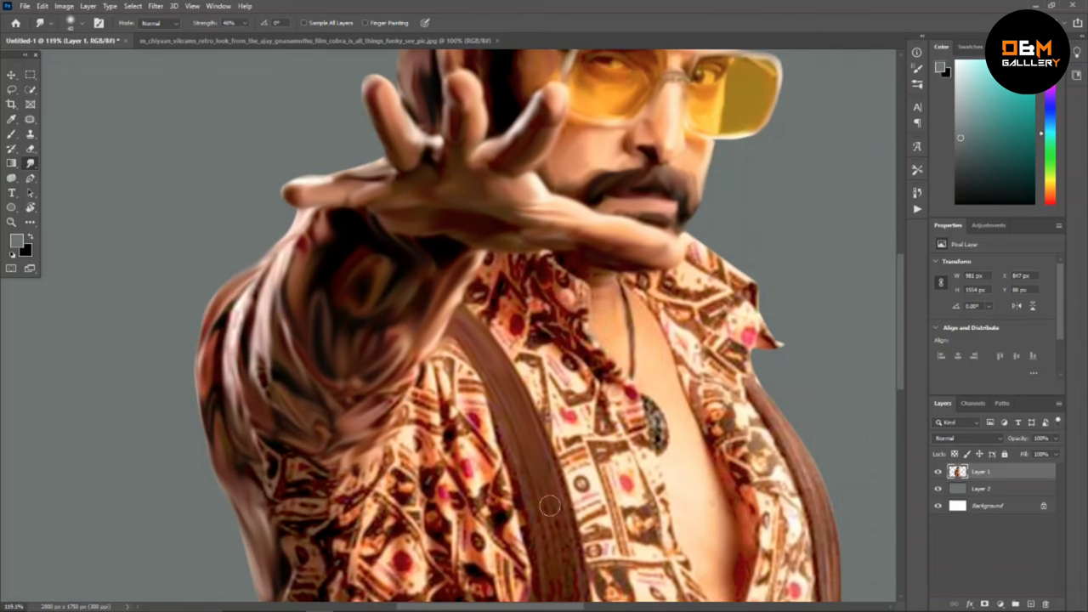
scroll(549, 506, "down", 2)
scroll(554, 559, "up", 1)
Smudge the lower shirt, the suspender and the shirt print.
left_click_drag(554, 559, 566, 376)
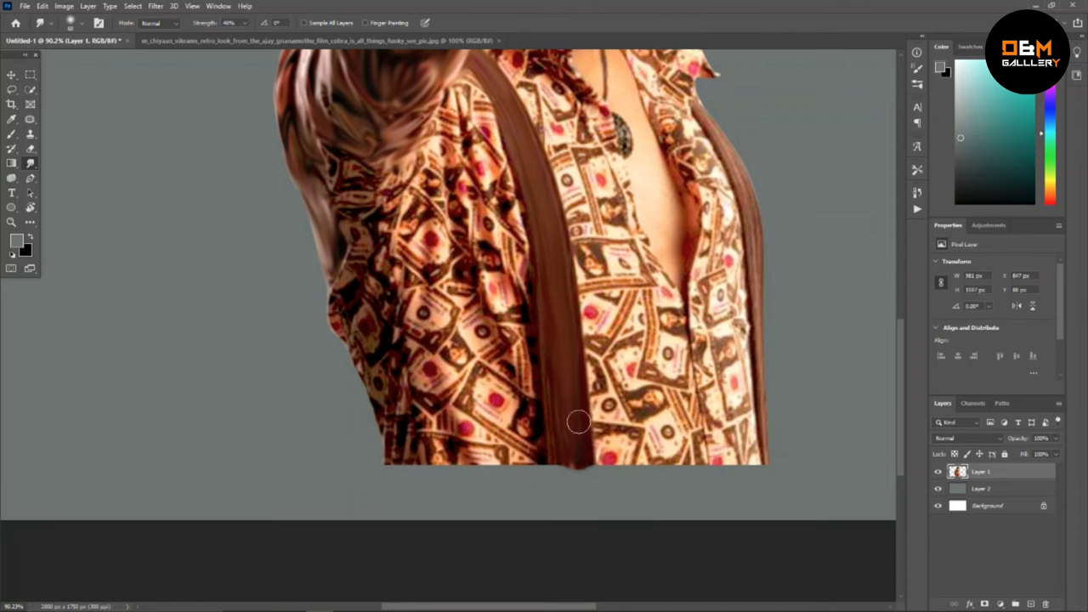
scroll(577, 422, "up", 1)
left_click_drag(544, 307, 511, 477)
left_click_drag(528, 340, 553, 544)
scroll(296, 359, "down", 1)
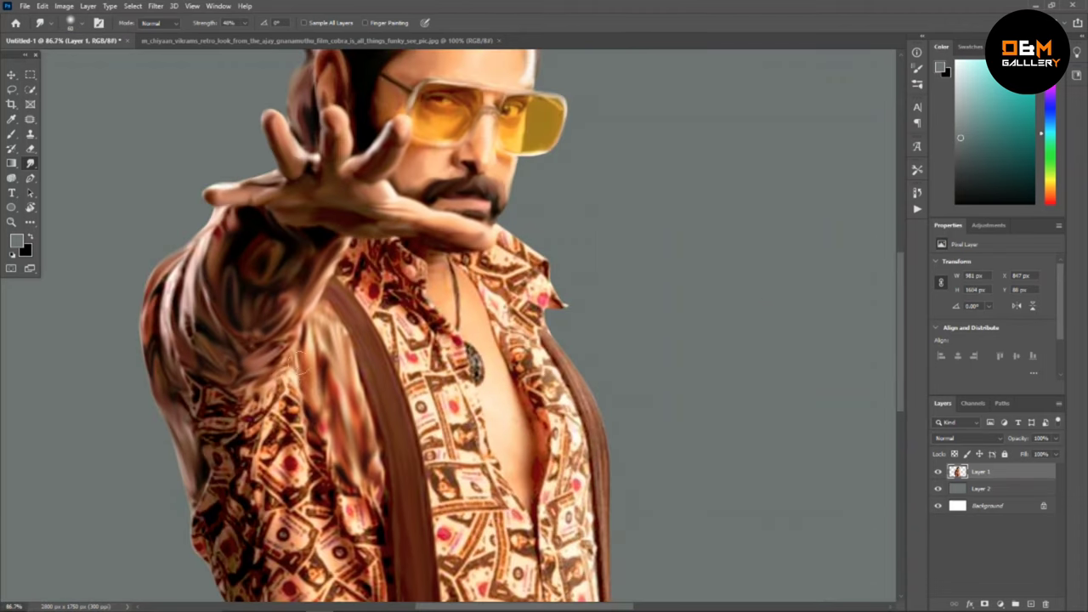
Reshape the raised arm's sleeve with further smudge strokes.
mouse_move(296, 359)
left_mouse_down()
mouse_move(247, 460)
mouse_move(353, 415)
left_mouse_up()
mouse_move(324, 502)
left_mouse_down()
mouse_move(325, 423)
mouse_move(340, 519)
left_mouse_up()
scroll(351, 367, "down", 3)
scroll(383, 255, "up", 3)
mouse_move(350, 404)
left_mouse_down()
mouse_move(382, 255)
mouse_move(425, 527)
left_mouse_up()
scroll(408, 425, "down", 3)
mouse_move(366, 374)
left_mouse_down()
mouse_move(405, 353)
mouse_move(450, 256)
left_mouse_up()
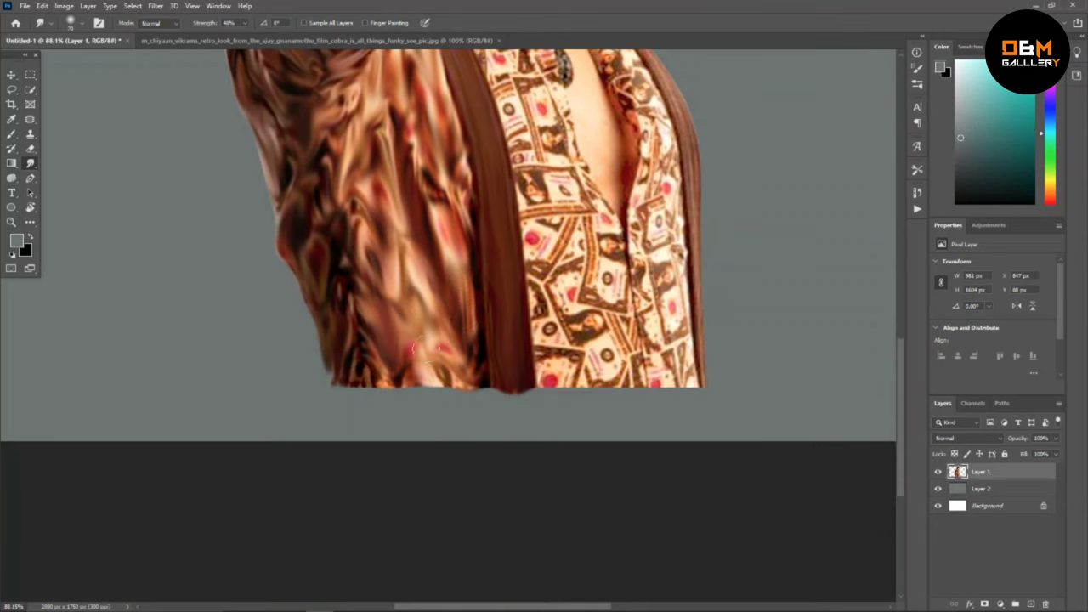
scroll(408, 298, "up", 3)
Smear the shirt and collar across the chest, around the pendant and on the lower chest.
mouse_move(365, 229)
left_mouse_down()
mouse_move(460, 255)
mouse_move(393, 291)
mouse_move(510, 349)
left_mouse_up()
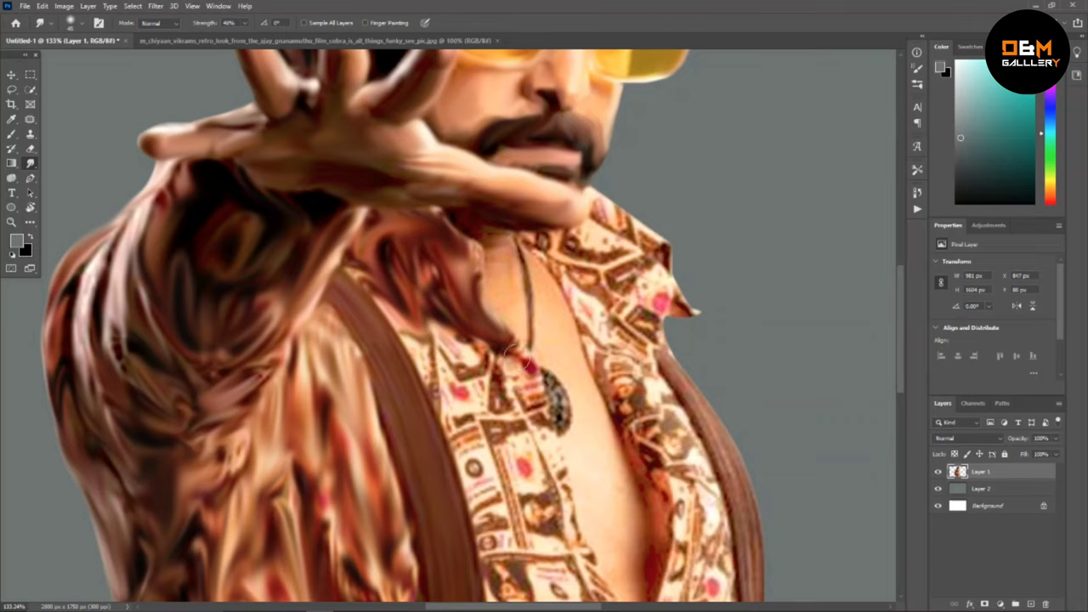
left_click_drag(426, 315, 493, 357)
scroll(491, 346, "up", 1)
left_click_drag(527, 347, 549, 463)
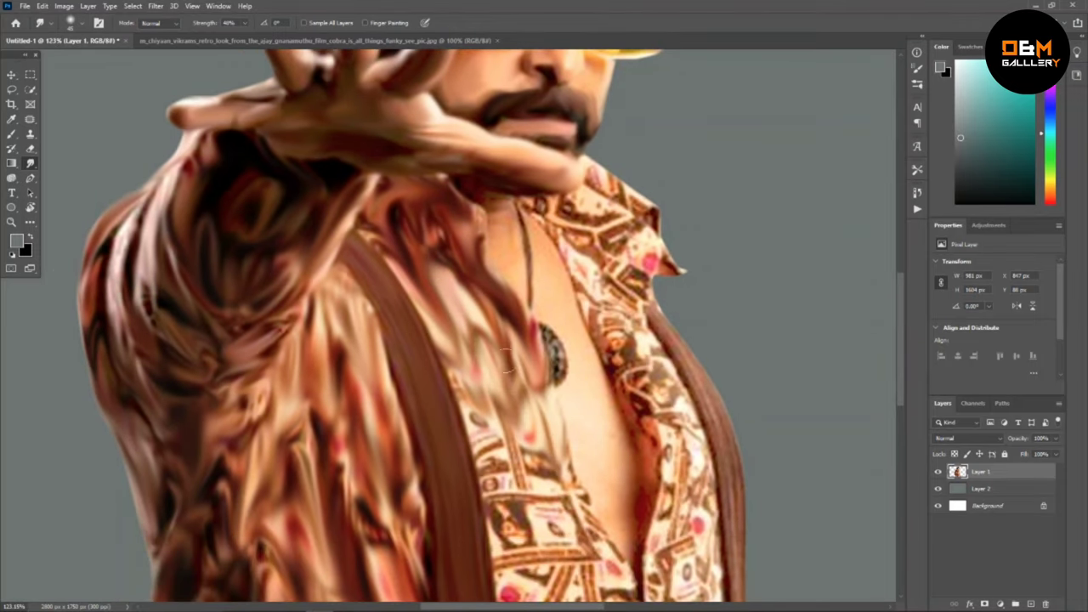
scroll(395, 212, "down", 3)
left_click_drag(502, 336, 459, 400)
left_click_drag(510, 357, 477, 448)
scroll(477, 446, "up", 2)
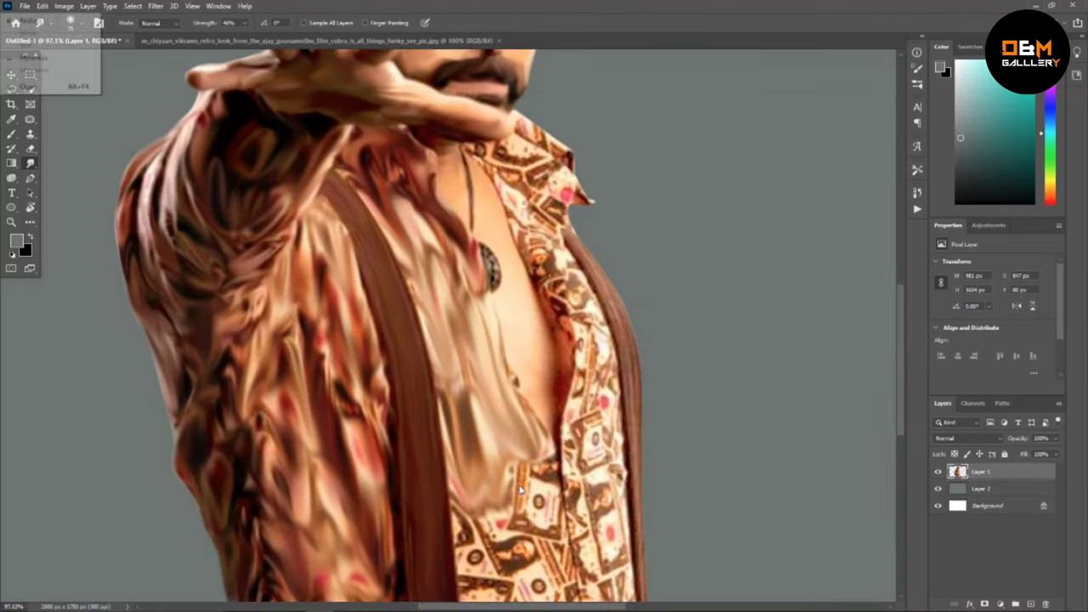
scroll(510, 281, "up", 1)
scroll(510, 281, "down", 3)
Blur the dollar-print panel and the right shirt panel into streaks.
left_click_drag(430, 366, 435, 529)
left_click_drag(544, 314, 519, 502)
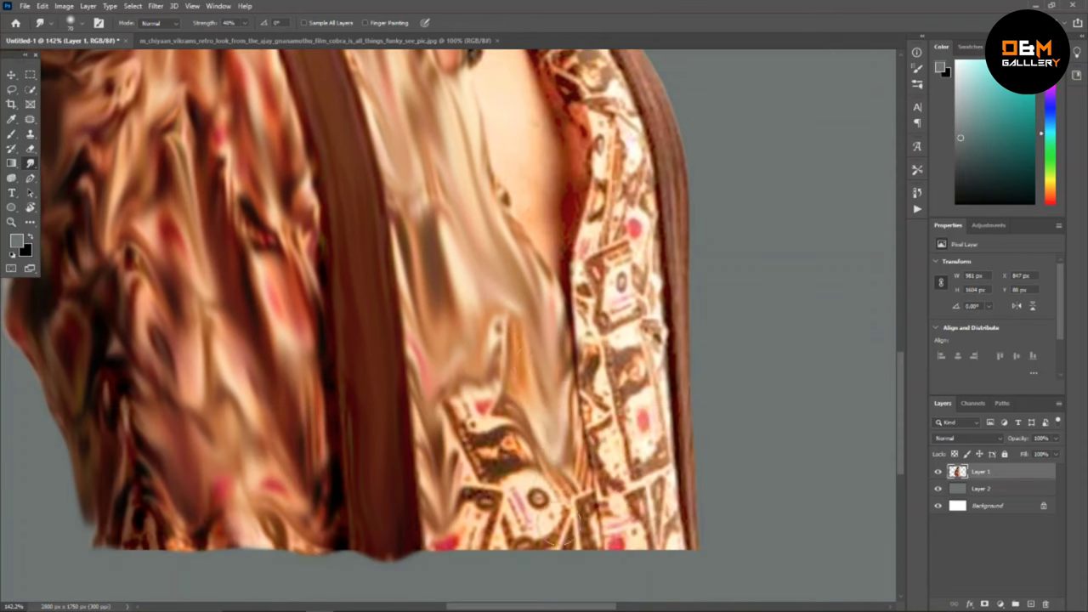
left_click_drag(476, 323, 559, 515)
mouse_move(613, 221)
left_mouse_down()
mouse_move(596, 318)
mouse_move(645, 362)
mouse_move(659, 536)
left_mouse_up()
scroll(647, 425, "down", 3)
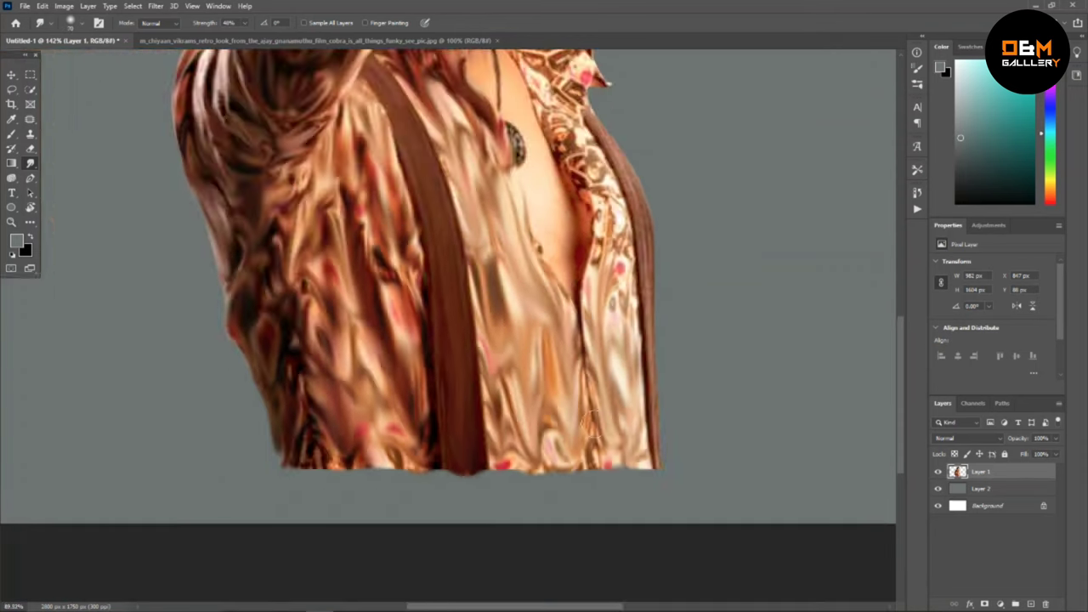
scroll(510, 280, "up", 2)
left_click_drag(541, 357, 557, 472)
Streak the patterned collar and right shirt panel downward and toward the right edge.
mouse_move(419, 179)
left_mouse_down()
mouse_move(544, 234)
mouse_move(485, 281)
left_mouse_up()
left_click_drag(451, 204, 510, 348)
left_click_drag(468, 247, 527, 429)
scroll(526, 429, "down", 3)
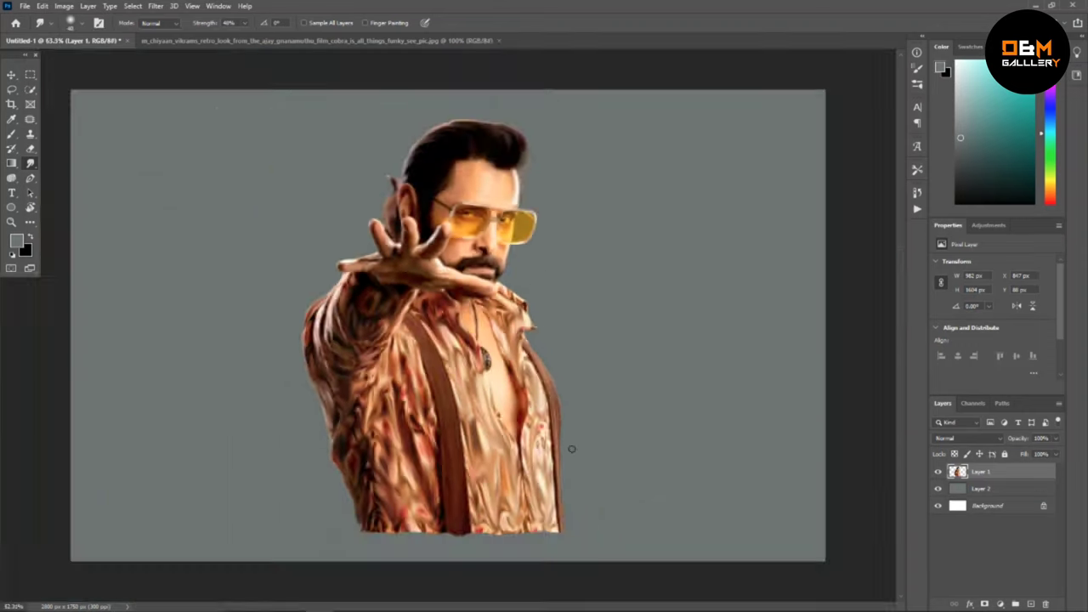
scroll(482, 218, "up", 4)
left_click_drag(481, 218, 584, 303)
scroll(602, 408, "down", 5)
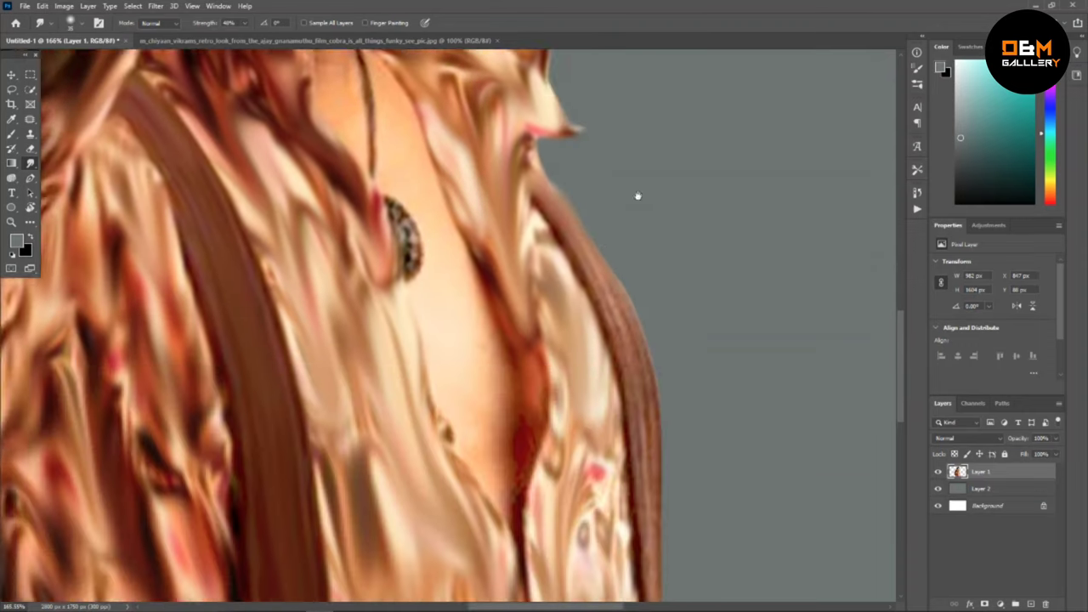
left_click_drag(629, 255, 644, 414)
scroll(644, 413, "down", 3)
scroll(700, 481, "down", 2)
scroll(255, 260, "up", 5)
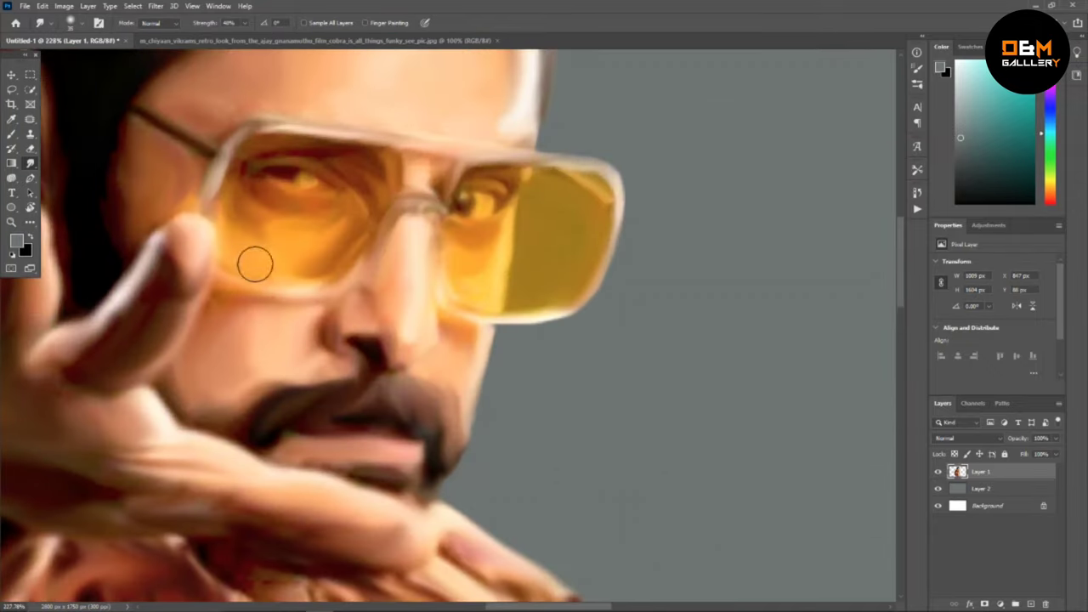
scroll(255, 260, "down", 5)
Enlarge the smudge brush to 175 px, widen its dab spacing, and smudge the jacket's bottom hem.
scroll(427, 412, "up", 1)
scroll(427, 412, "down", 3)
key("F5")
key("bracketright")
key("bracketright")
key("bracketright")
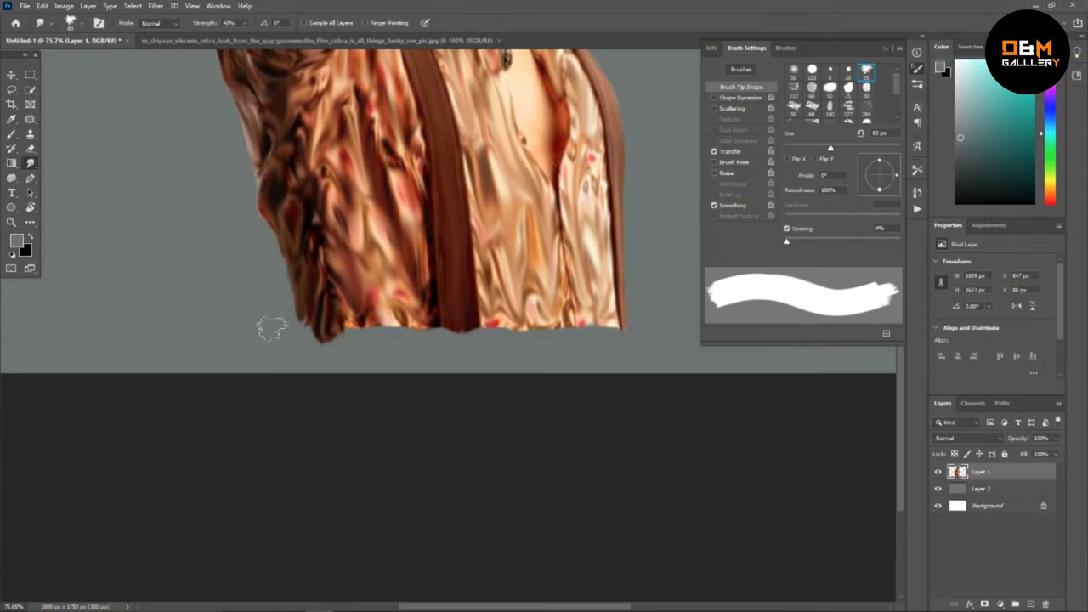
mouse_move(267, 323)
left_mouse_down()
mouse_move(590, 340)
mouse_move(272, 332)
left_mouse_up()
scroll(272, 331, "down", 2)
mouse_move(793, 241)
left_mouse_down()
mouse_move(814, 241)
mouse_move(797, 240)
left_mouse_up()
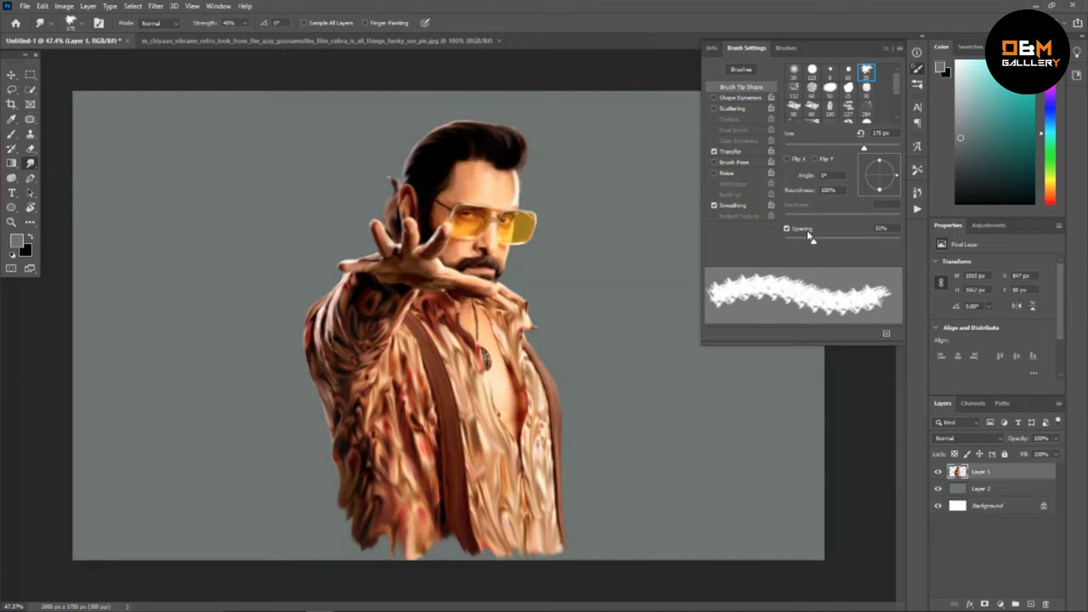
mouse_move(491, 532)
left_mouse_down()
mouse_move(578, 529)
mouse_move(333, 563)
left_mouse_up()
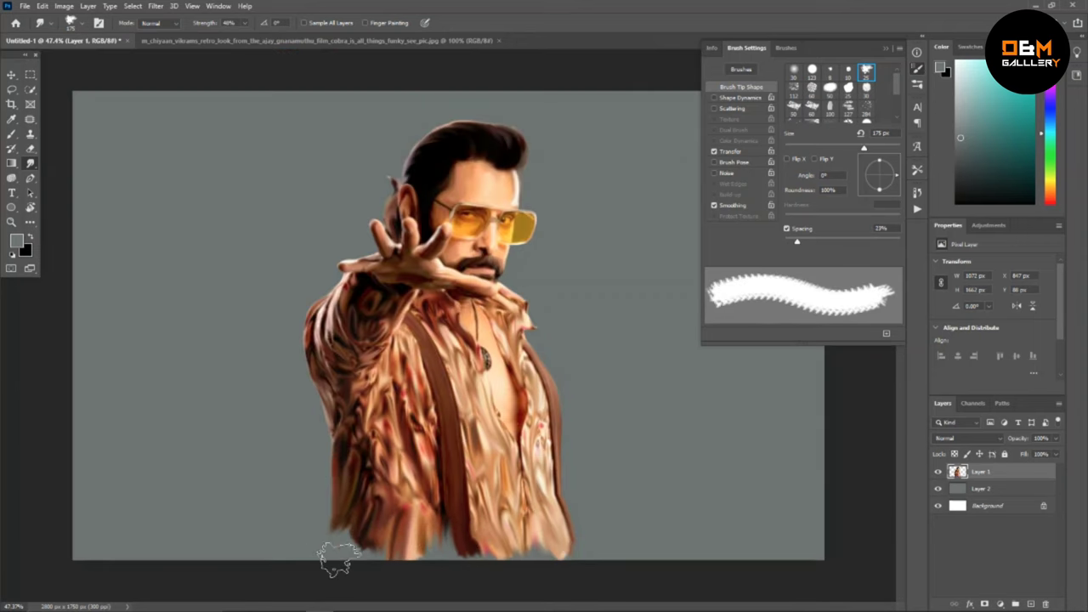
Scale the portrait layer down to about 93% and reposition it.
key("v")
key("ctrl+t")
left_click_drag(475, 303, 489, 340)
key("Return")
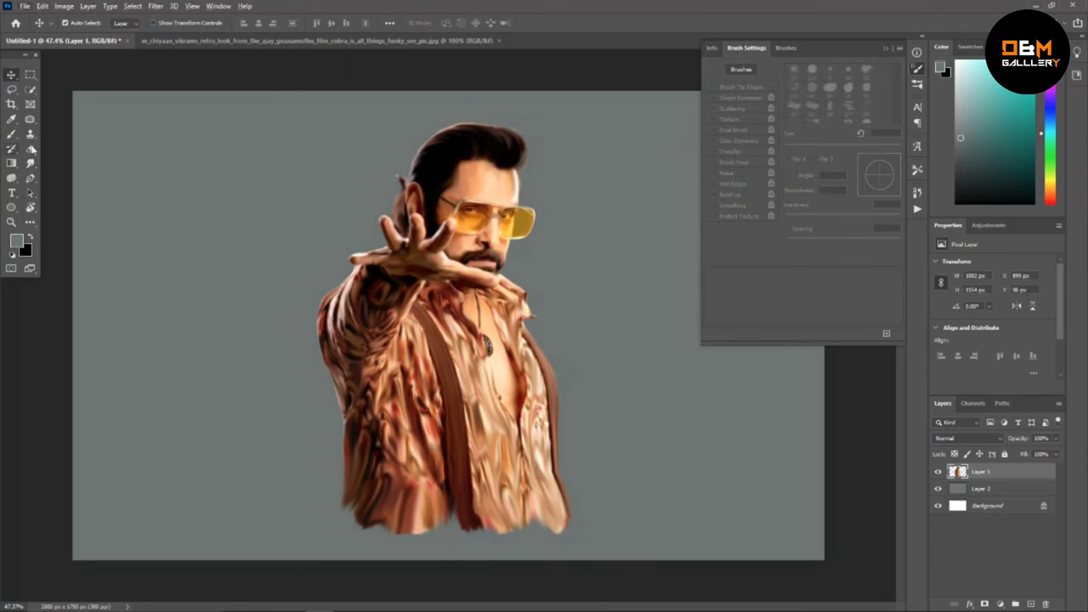
Smudge the jacket hem further into brushy streaks.
key("r")
scroll(401, 522, "up", 3)
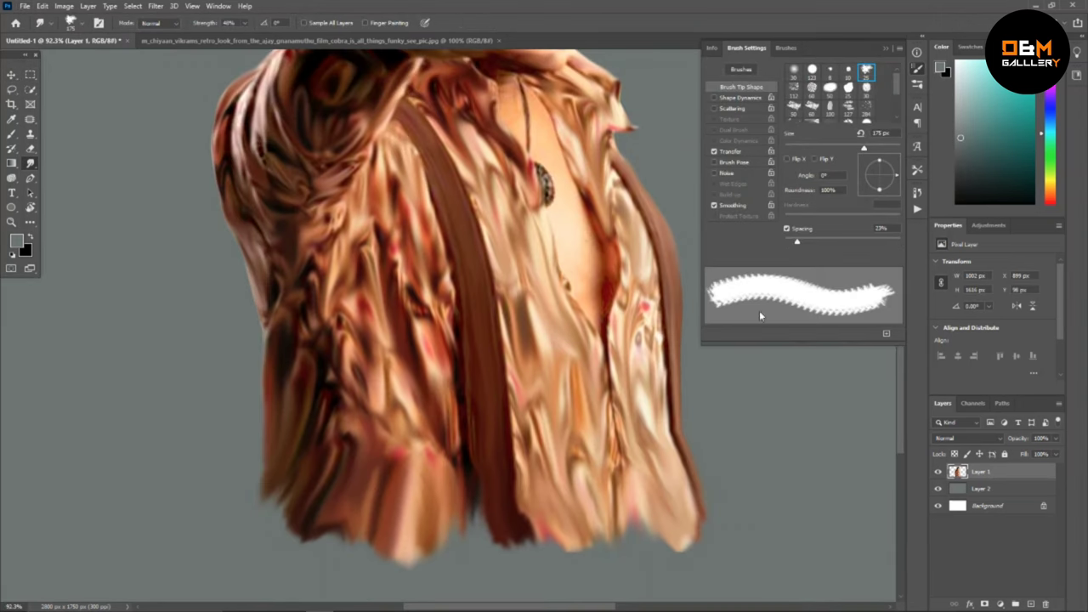
mouse_move(451, 476)
left_mouse_down()
mouse_move(413, 517)
mouse_move(328, 547)
mouse_move(377, 485)
mouse_move(640, 536)
mouse_move(539, 486)
left_mouse_up()
scroll(533, 486, "down", 5)
scroll(352, 510, "up", 4)
scroll(352, 510, "down", 1)
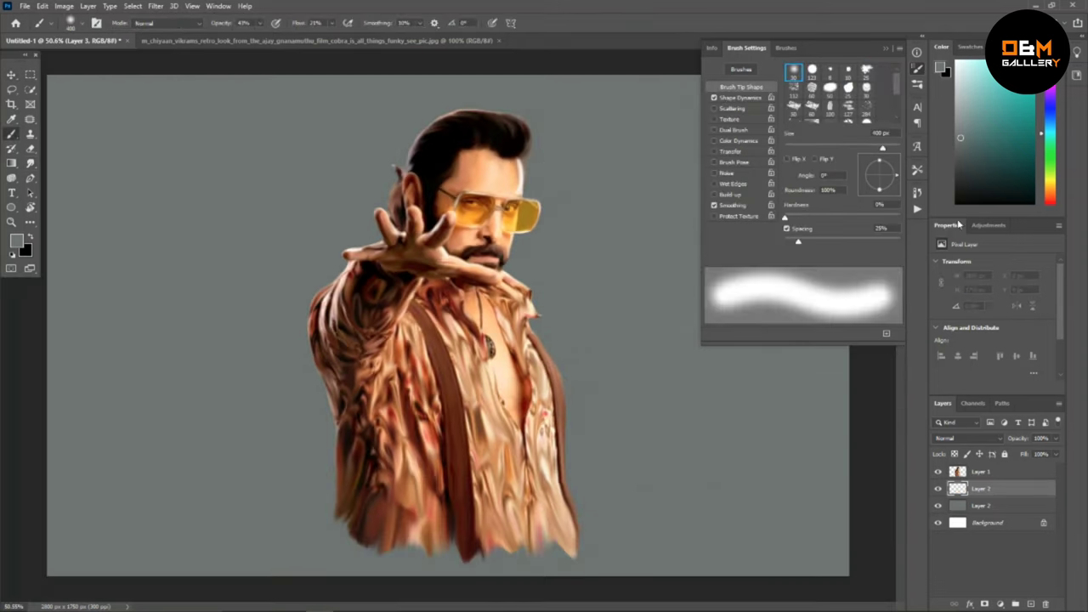
Pick blue and paint soft blue haze to the right and left of the figure.
left_click(1052, 119)
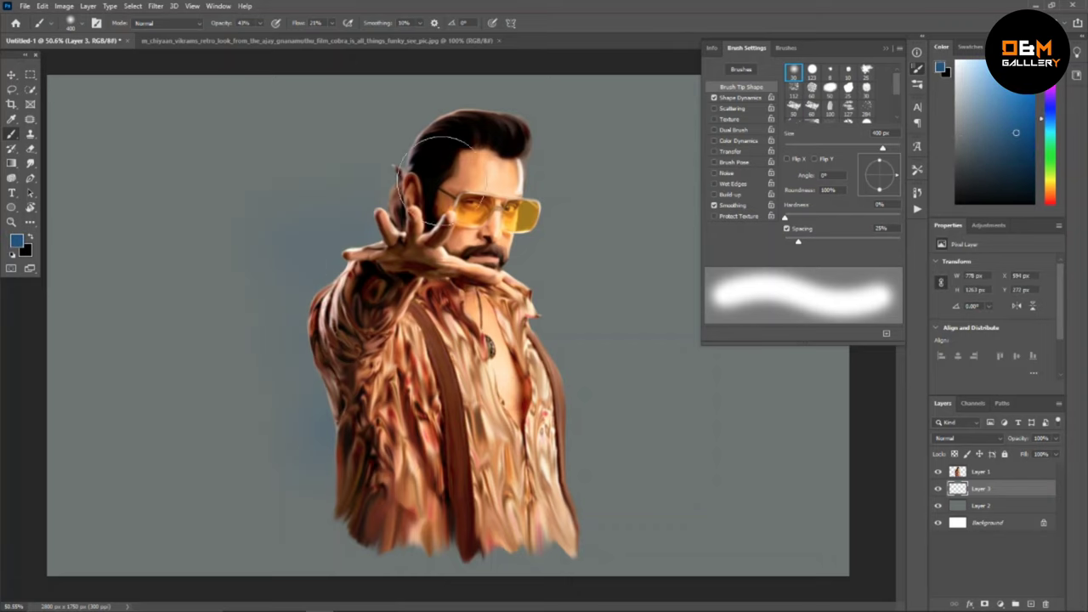
left_click_drag(595, 485, 667, 408)
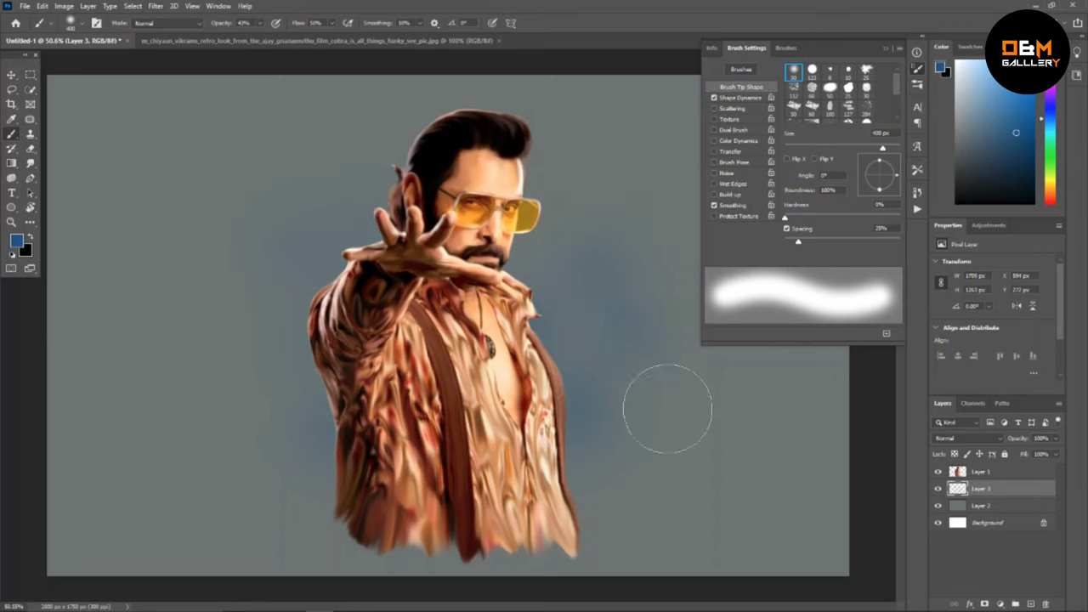
left_click_drag(234, 386, 330, 470)
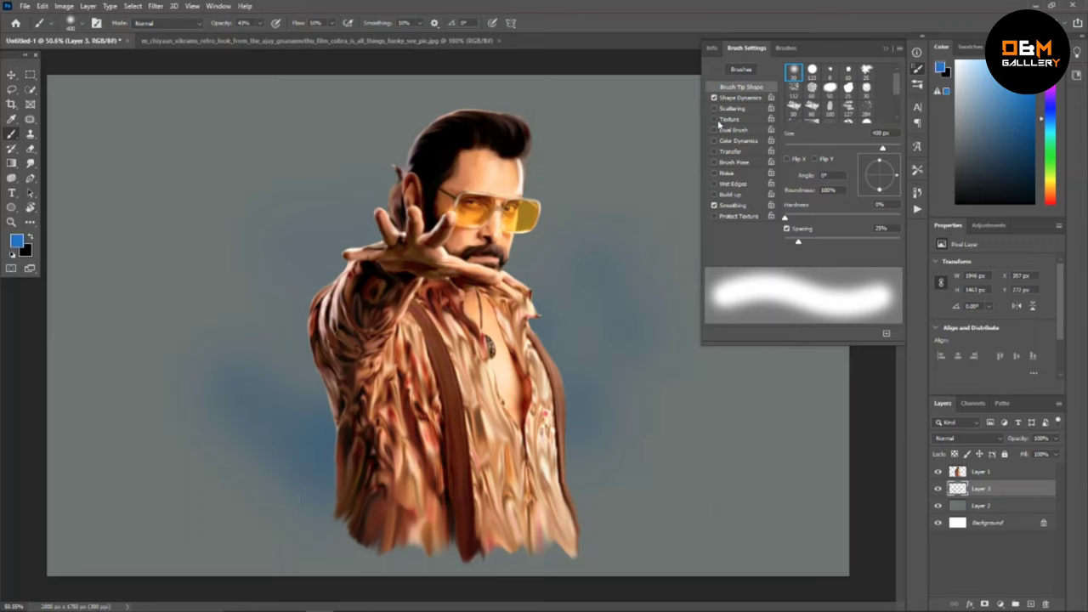
left_click_drag(309, 358, 268, 479)
left_click(867, 70)
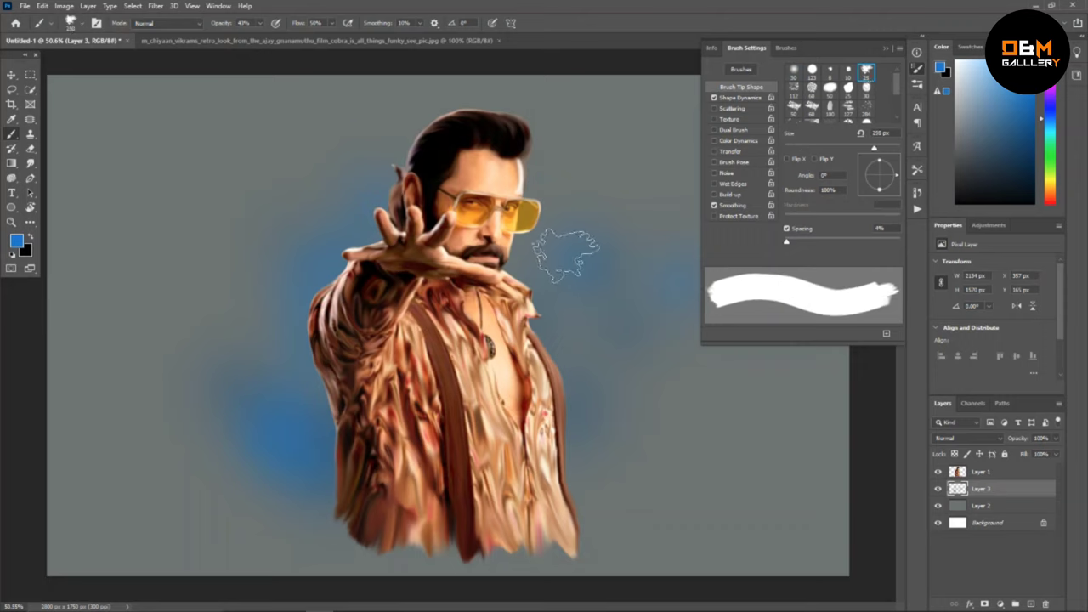
Paint textured blue clouds around the head and both sides, enlarging the brush to 900 px.
left_click_drag(553, 234, 613, 213)
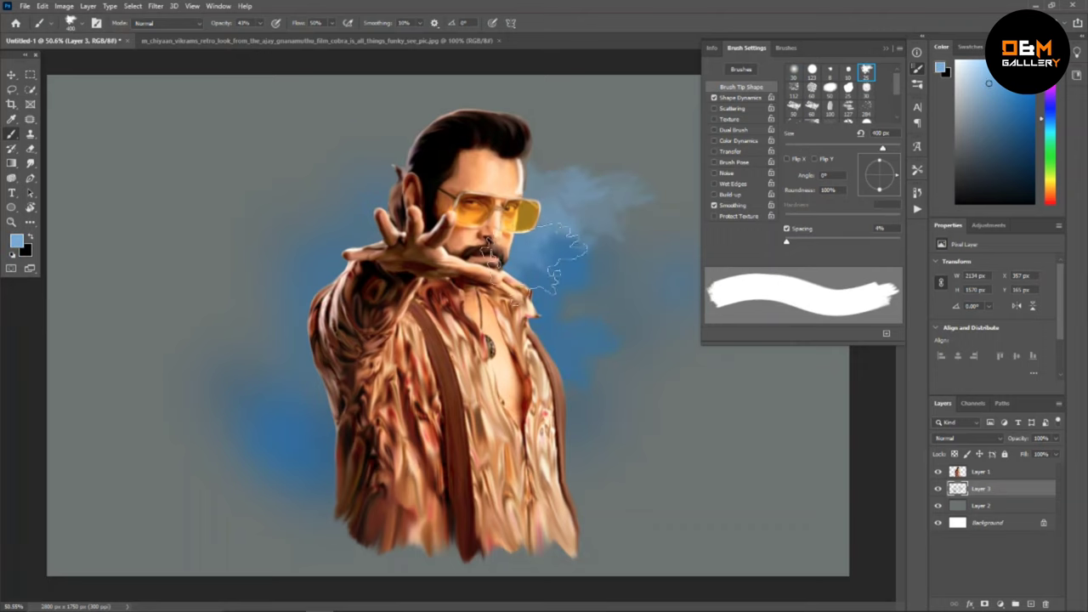
left_click_drag(304, 246, 281, 497)
left_click_drag(208, 421, 128, 442)
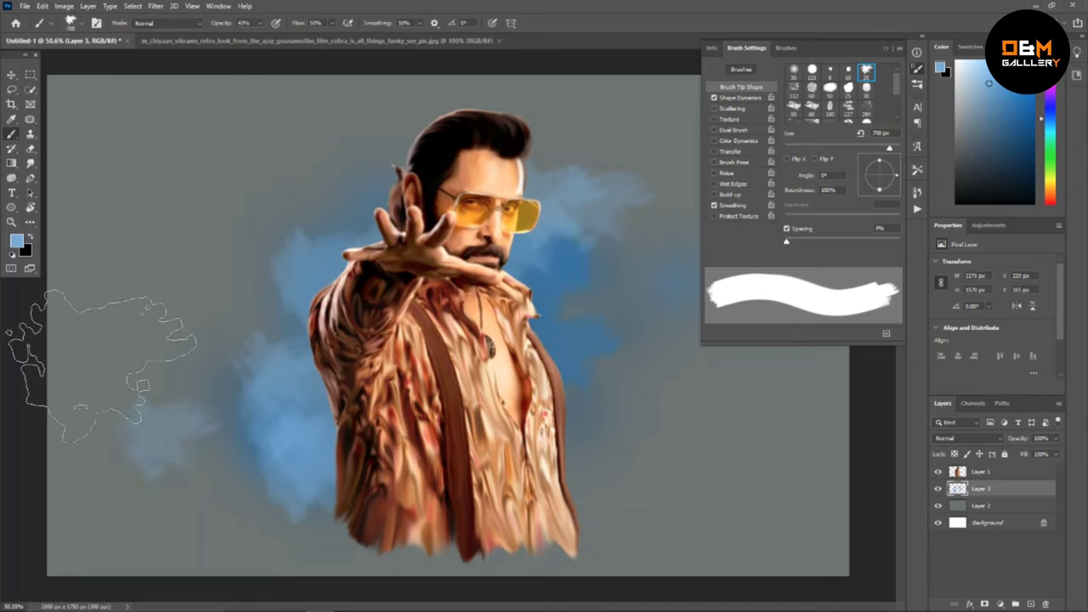
key("bracketright")
key("bracketright")
key("bracketright")
left_click_drag(51, 443, 221, 281)
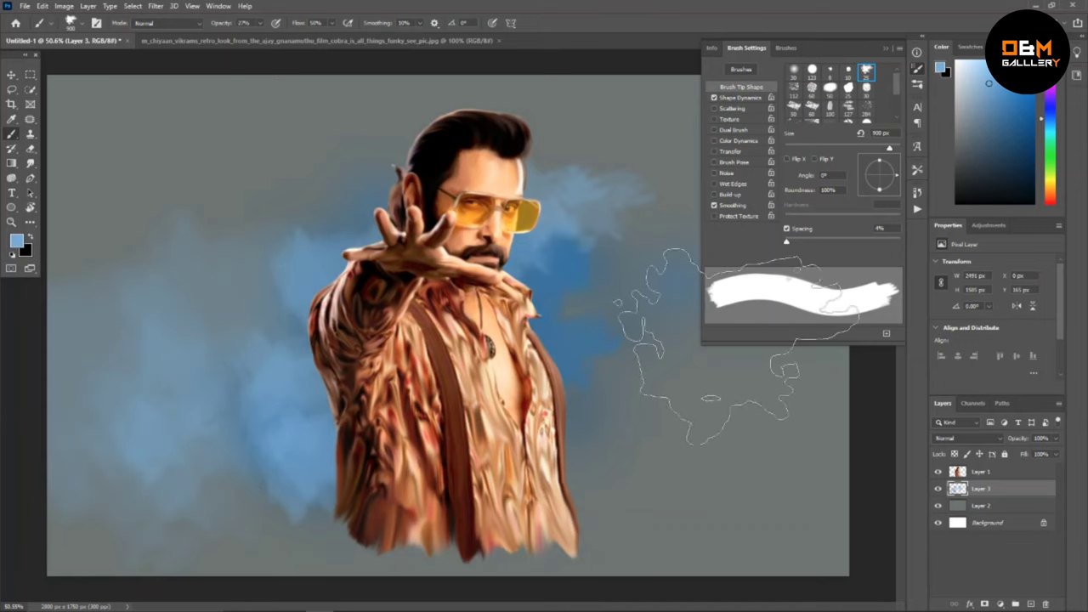
left_click_drag(646, 340, 722, 497)
scroll(753, 304, "down", 3)
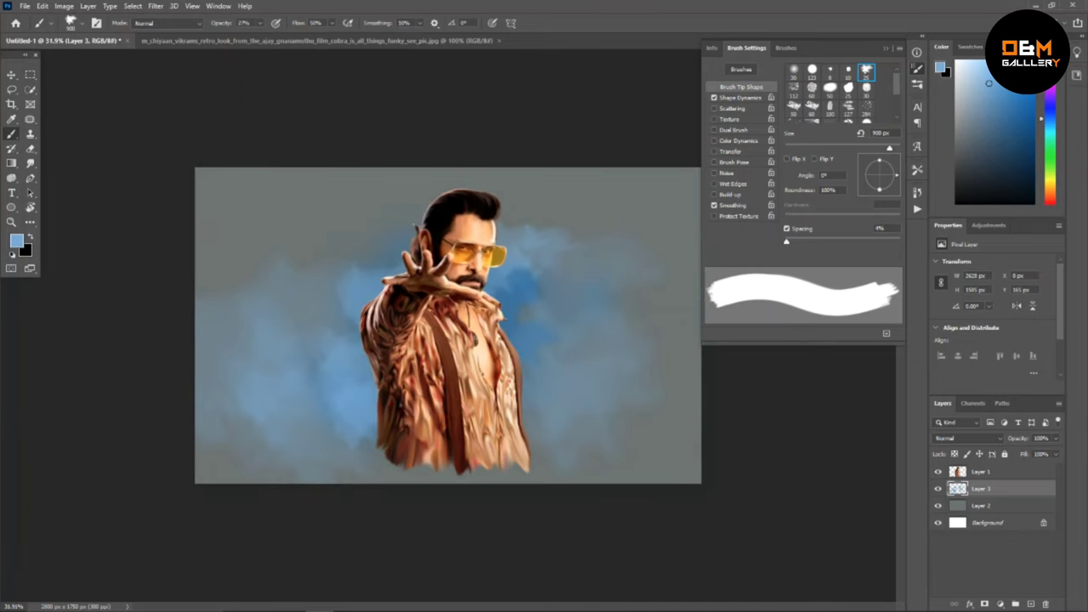
mouse_move(459, 234)
left_mouse_down()
mouse_move(314, 289)
mouse_move(569, 365)
mouse_move(476, 442)
mouse_move(587, 285)
left_mouse_up()
scroll(581, 284, "up", 3)
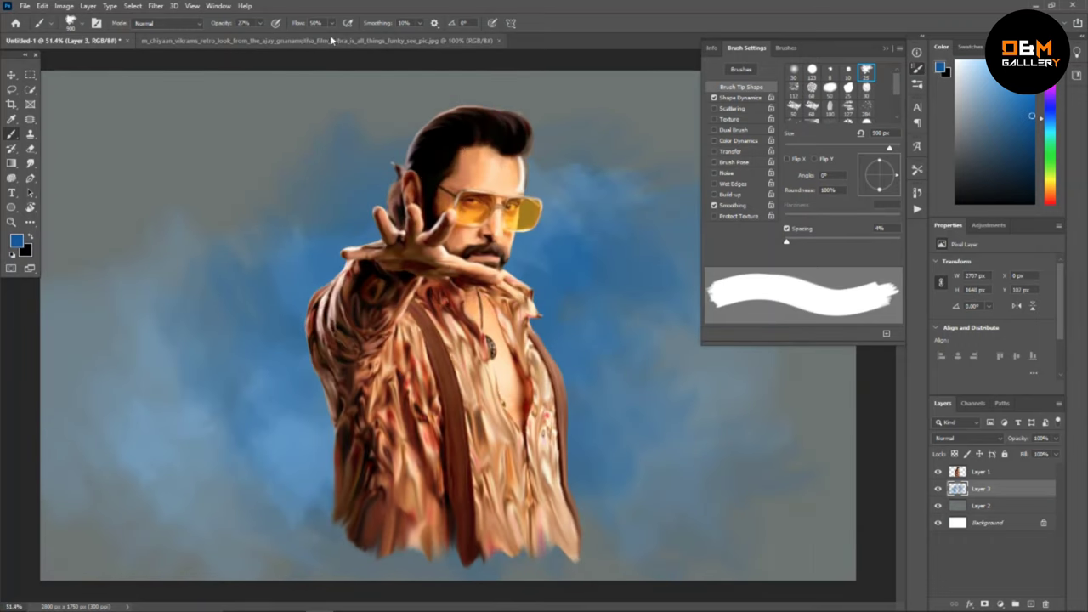
Set the brush opacity to 25% and resize the brush from 600 to 900 px.
key("2")
key("5")
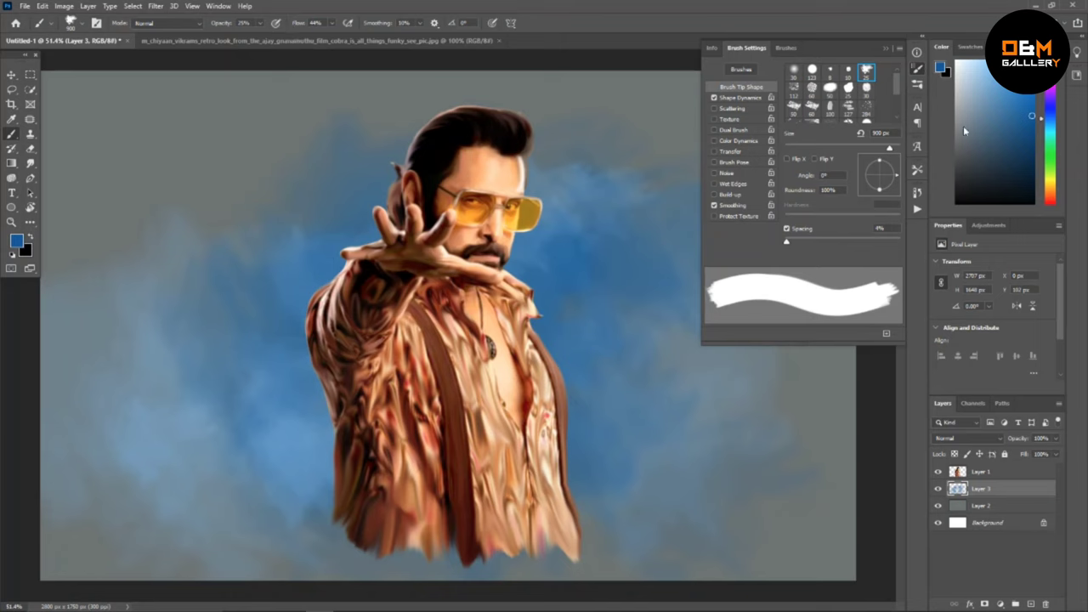
key("p")
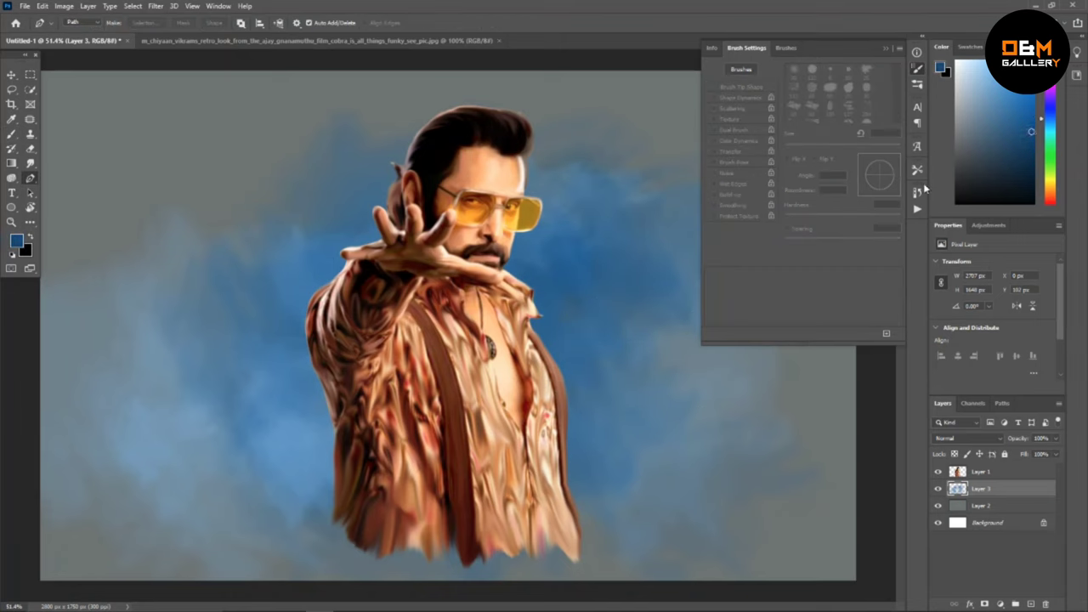
key("b")
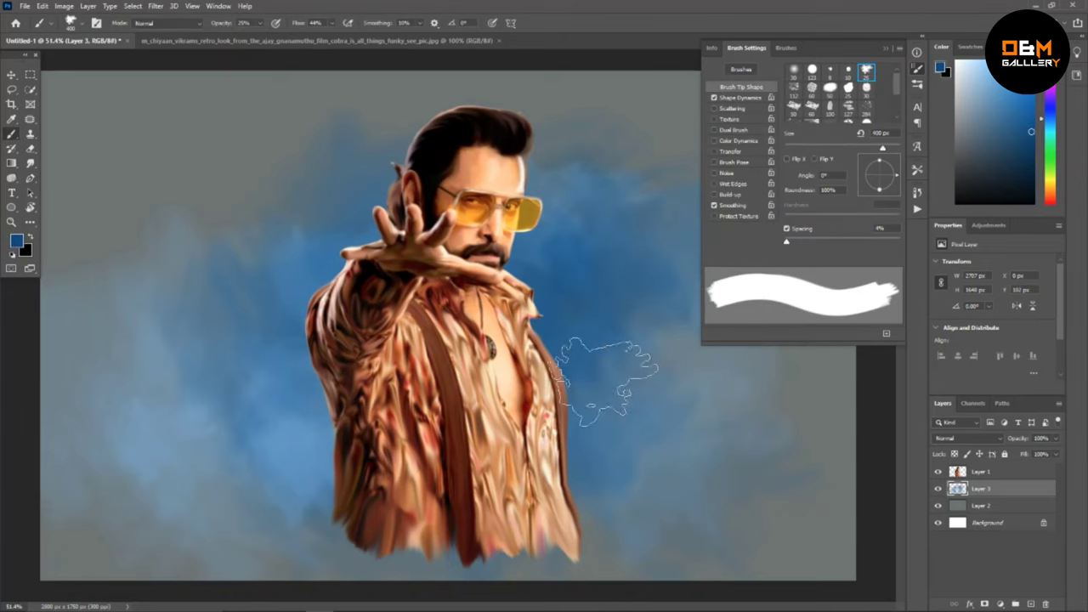
key("bracketright")
key("bracketright")
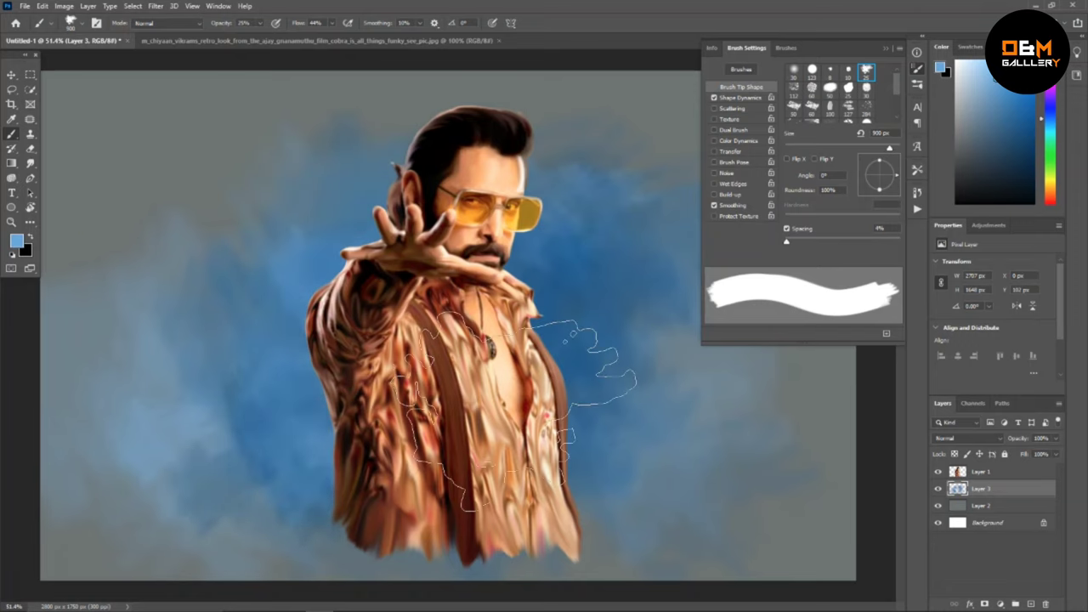
key("bracketright")
key("bracketright")
key("bracketright")
scroll(593, 417, "down", 3)
scroll(451, 330, "up", 1)
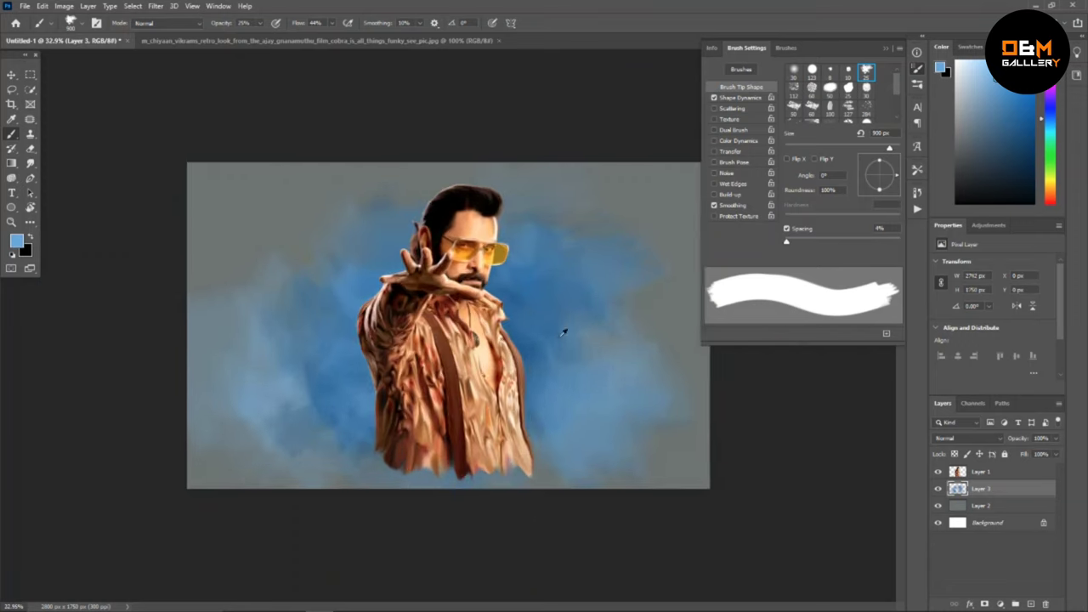
scroll(452, 329, "up", 2)
Enlarge the brush to 1200 px and drop its opacity to 5%.
key("bracketright")
key("bracketright")
key("bracketright")
key("0")
key("5")
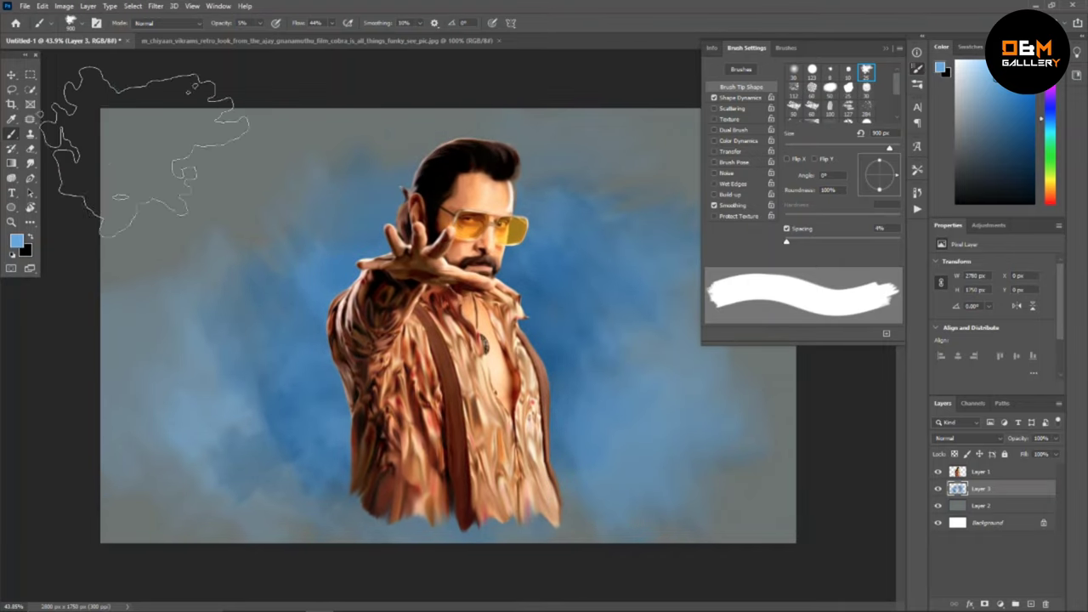
scroll(450, 324, "down", 1)
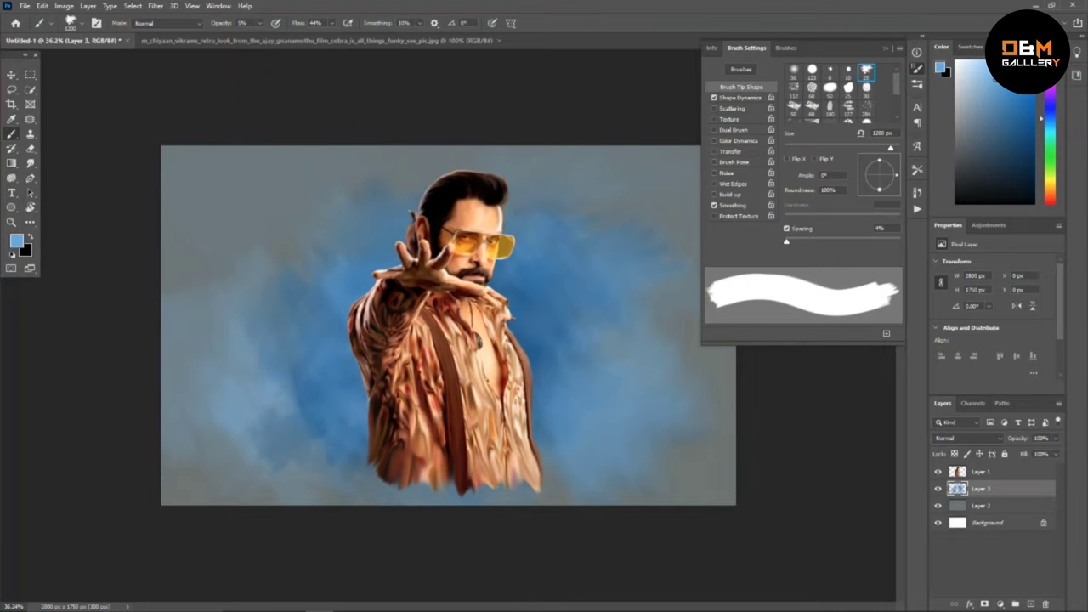
scroll(477, 322, "up", 2)
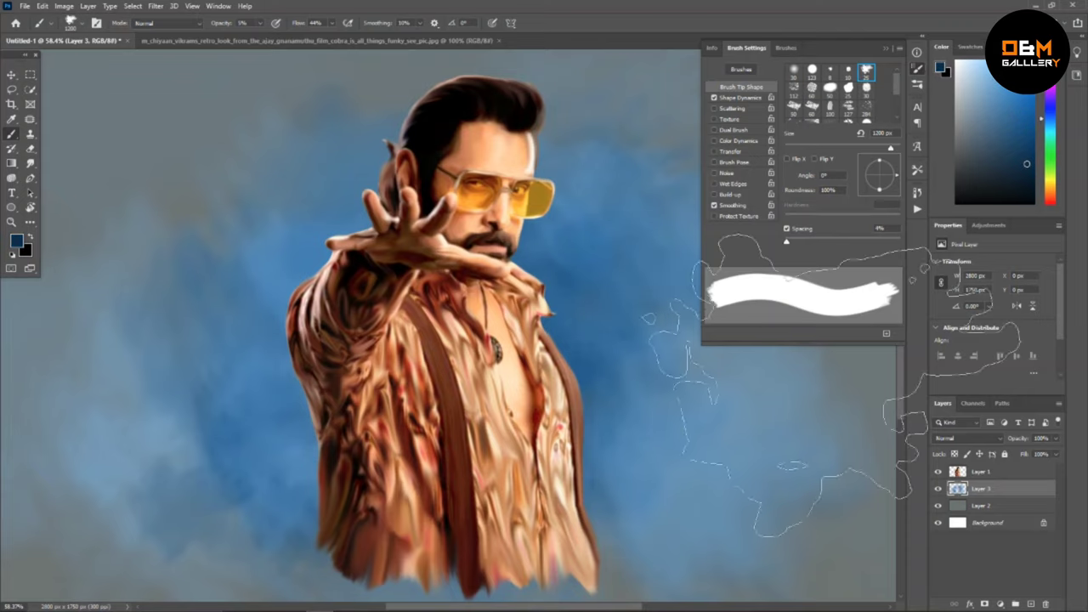
scroll(357, 527, "down", 2)
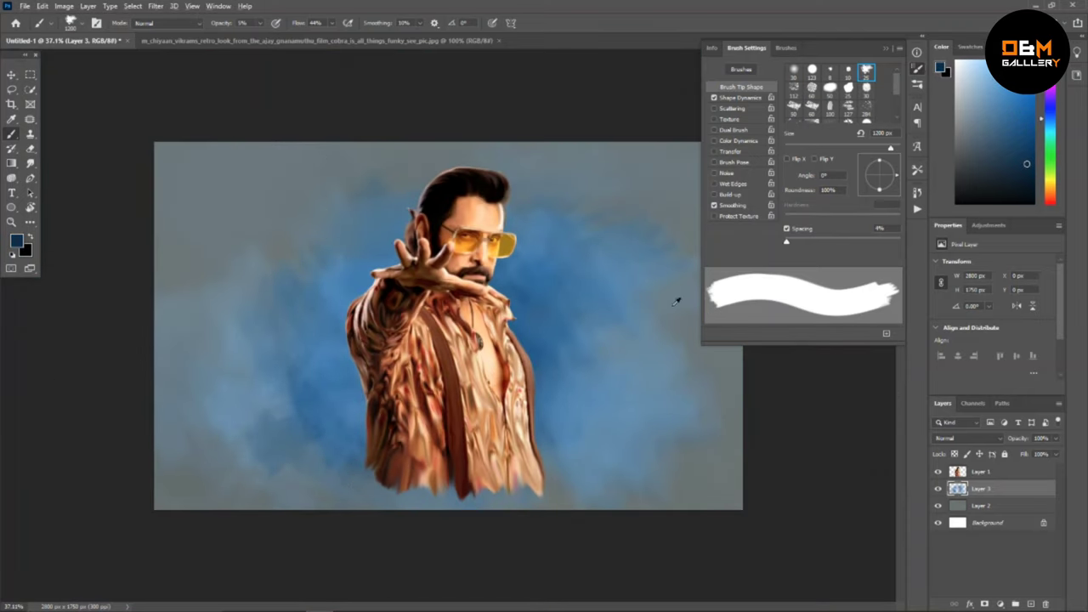
scroll(678, 299, "up", 3)
scroll(677, 298, "down", 4)
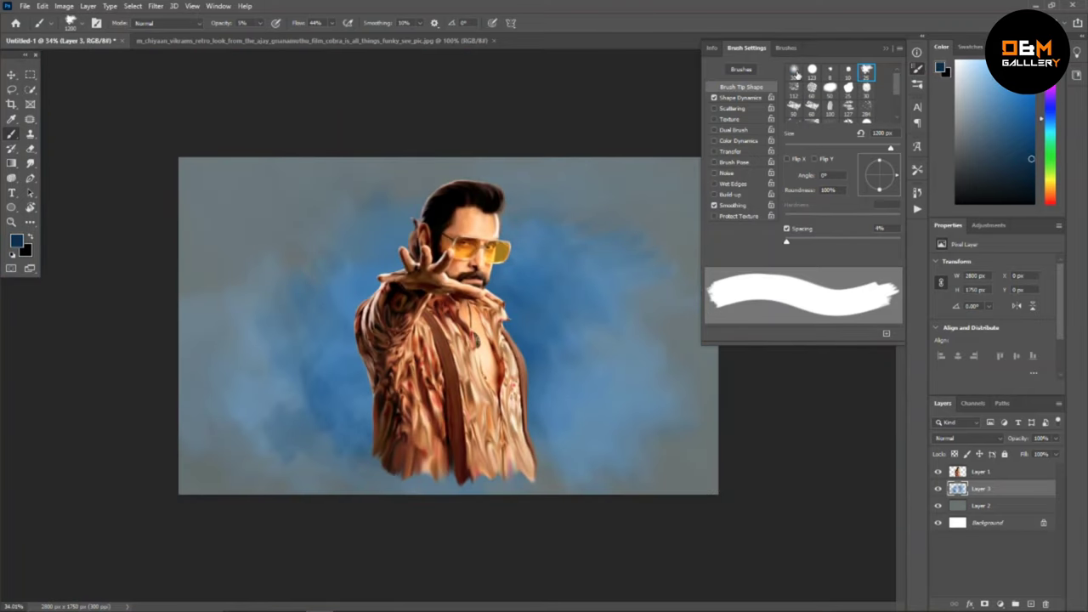
left_click(794, 72)
scroll(451, 327, "up", 1)
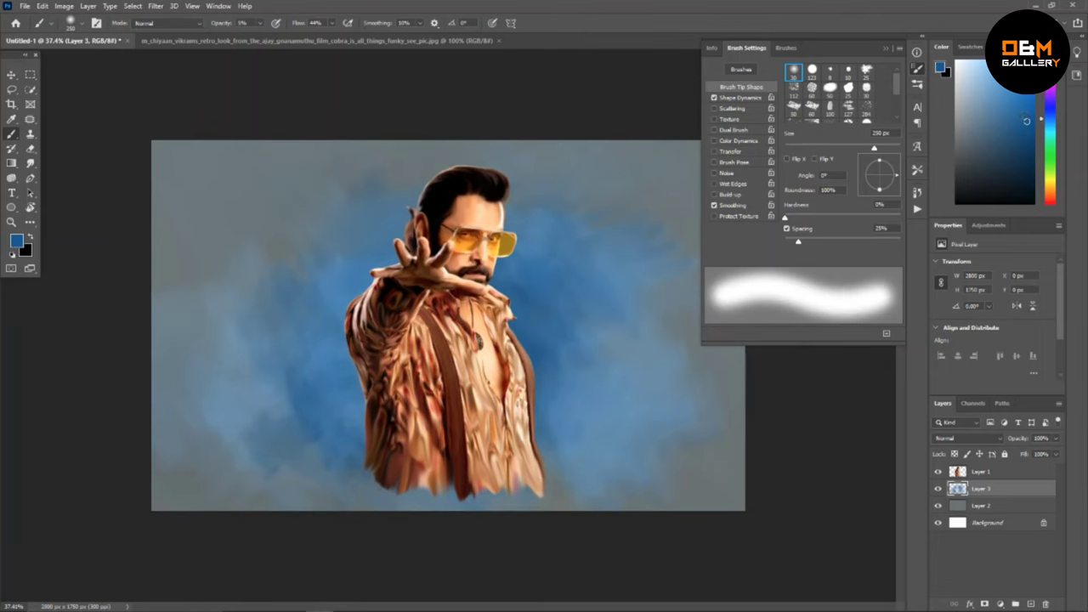
Paint soft and darker teal-blue strokes on the left background with a 190 px cloud-textured brush.
left_click_drag(321, 255, 368, 446)
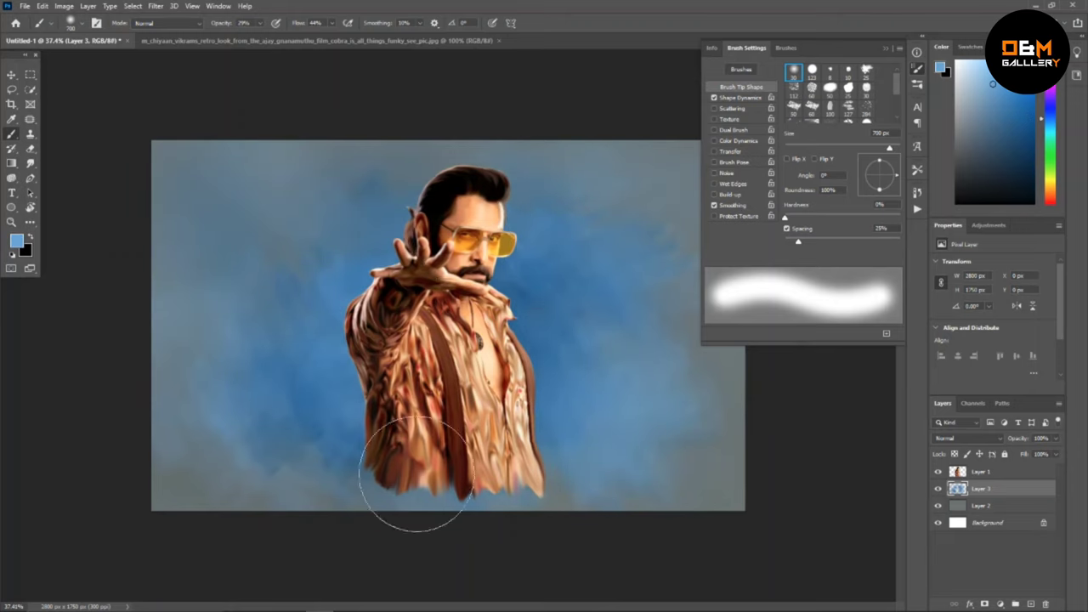
scroll(513, 367, "up", 1)
left_click(866, 71)
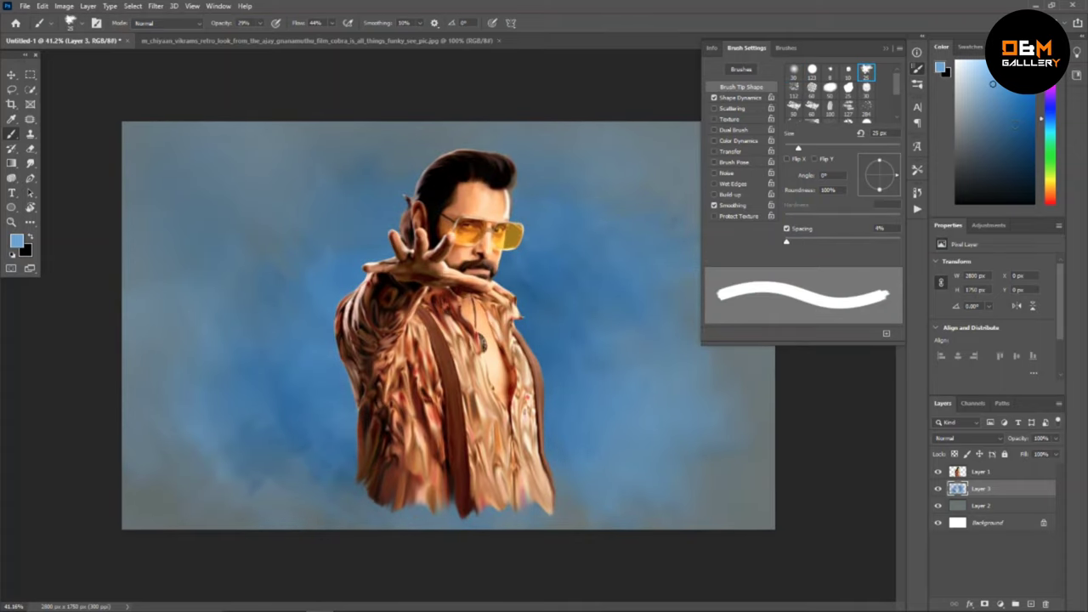
mouse_move(1049, 119)
left_mouse_down()
mouse_move(1048, 129)
mouse_move(1054, 121)
left_mouse_up()
key("bracketright")
key("bracketright")
key("bracketright")
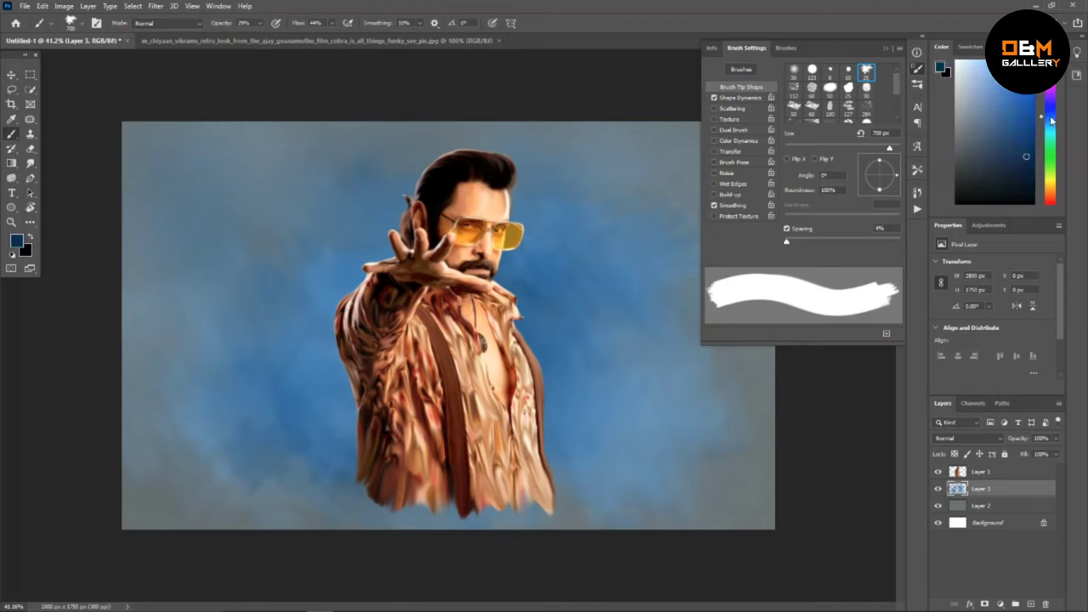
mouse_move(267, 365)
left_mouse_down()
mouse_move(323, 255)
mouse_move(316, 474)
left_mouse_up()
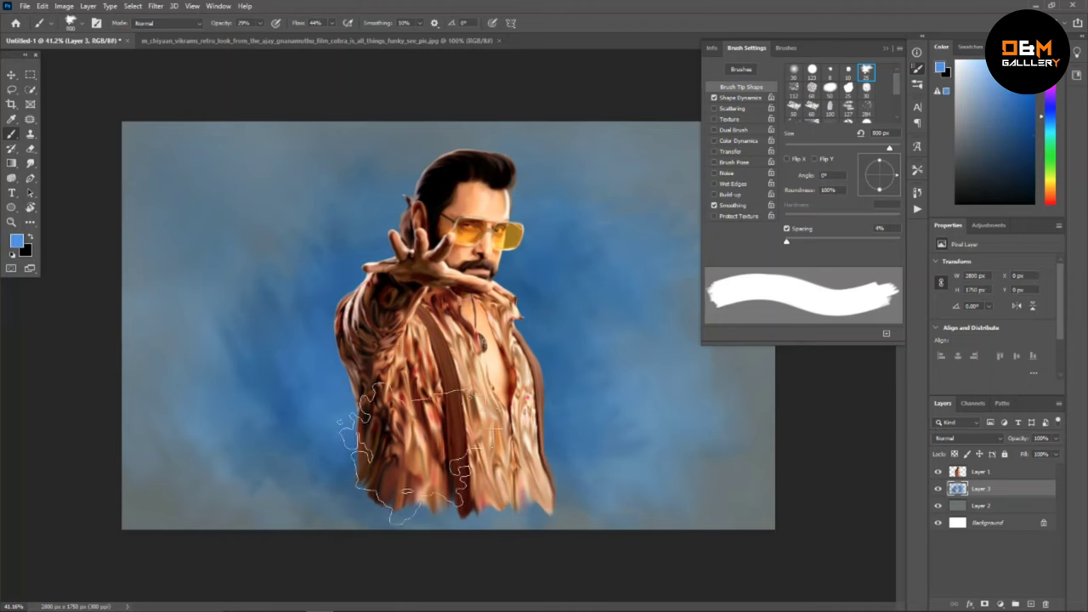
Paint light blue bristle texture into the sky right of the head with a 700 px bristle brush.
left_click(561, 280, "alt")
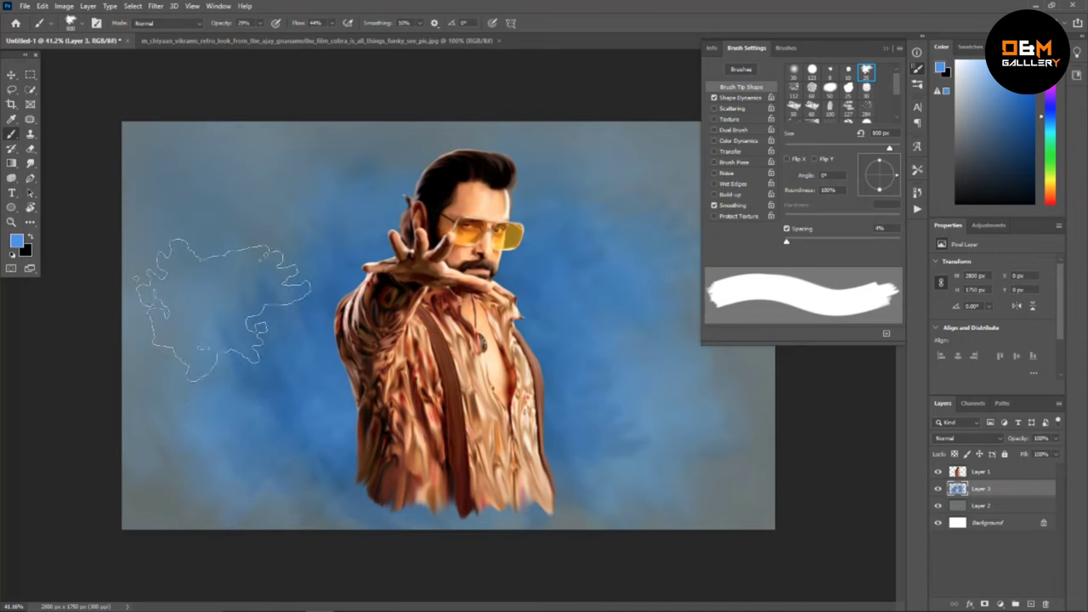
left_click(795, 72)
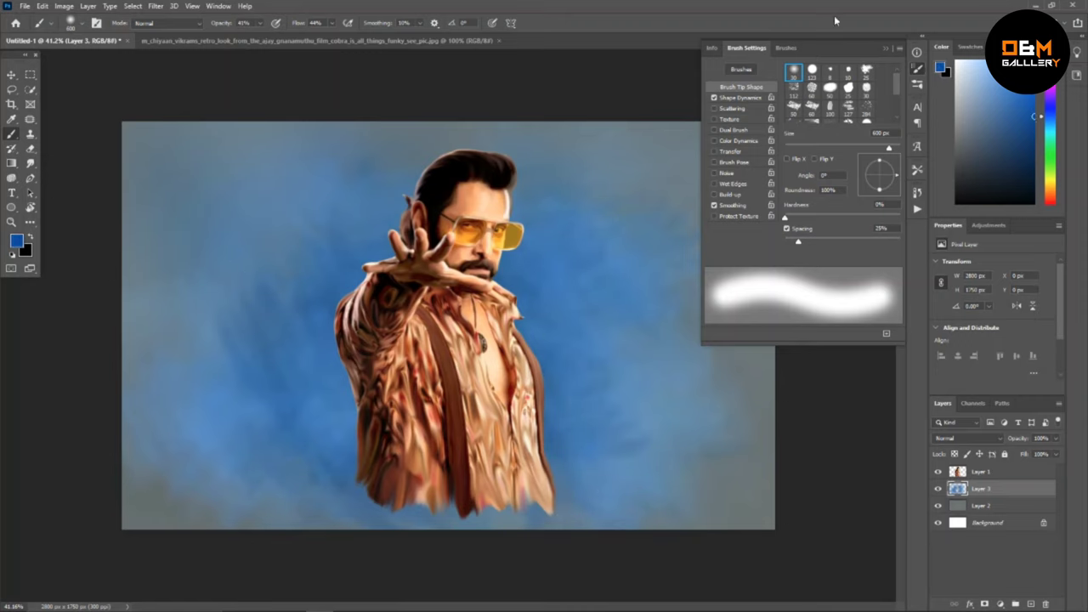
left_click(867, 71)
left_click_drag(797, 148, 890, 147)
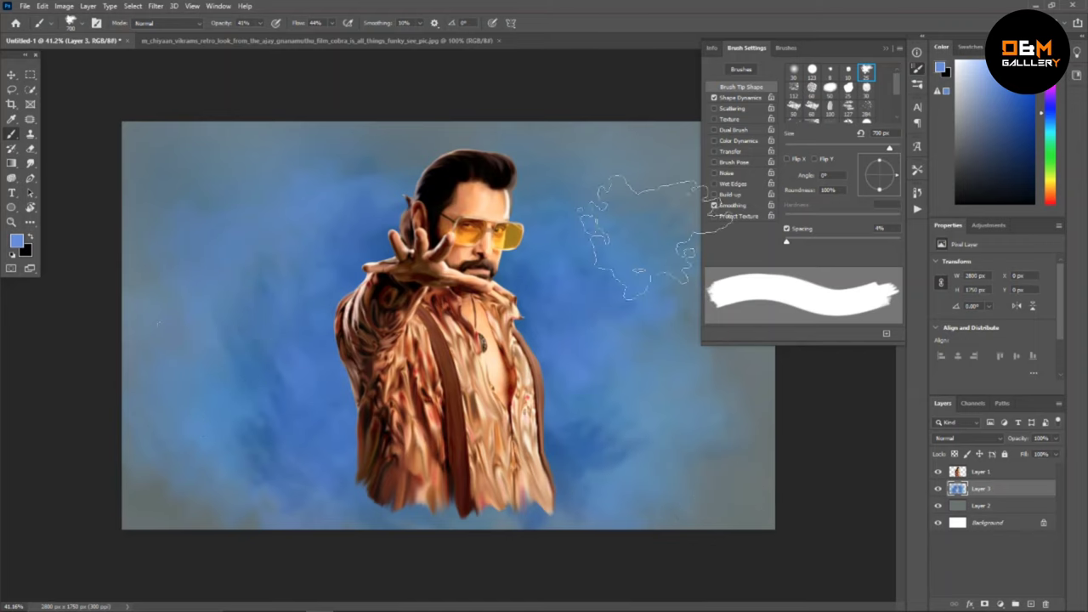
left_click_drag(629, 213, 586, 247)
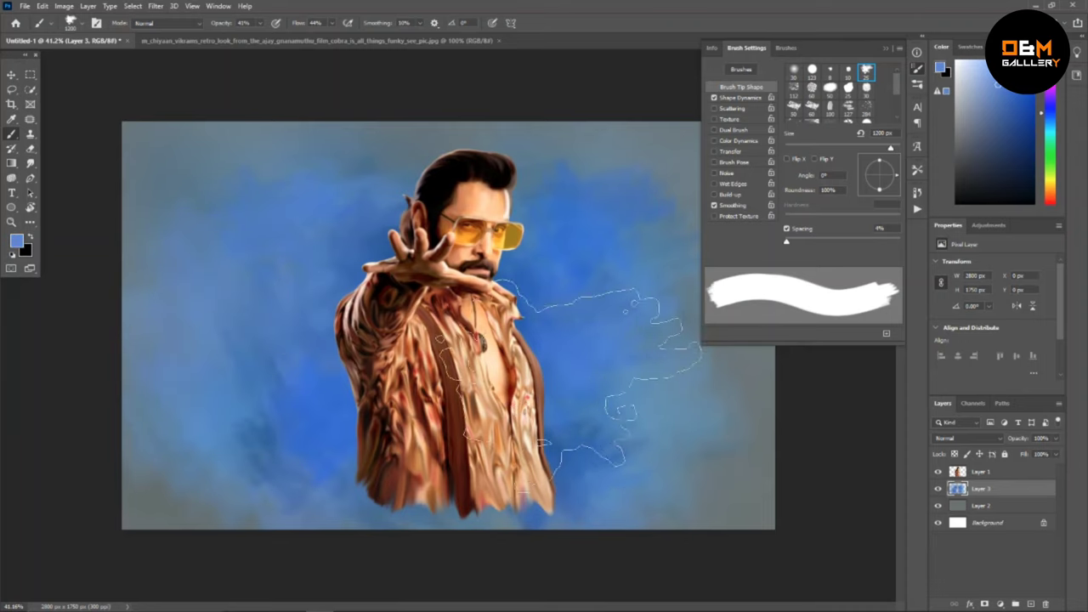
Adjust the brush between 400 and 1200 px for broad blue strokes around the figure.
key("bracketright")
key("bracketright")
key("bracketright")
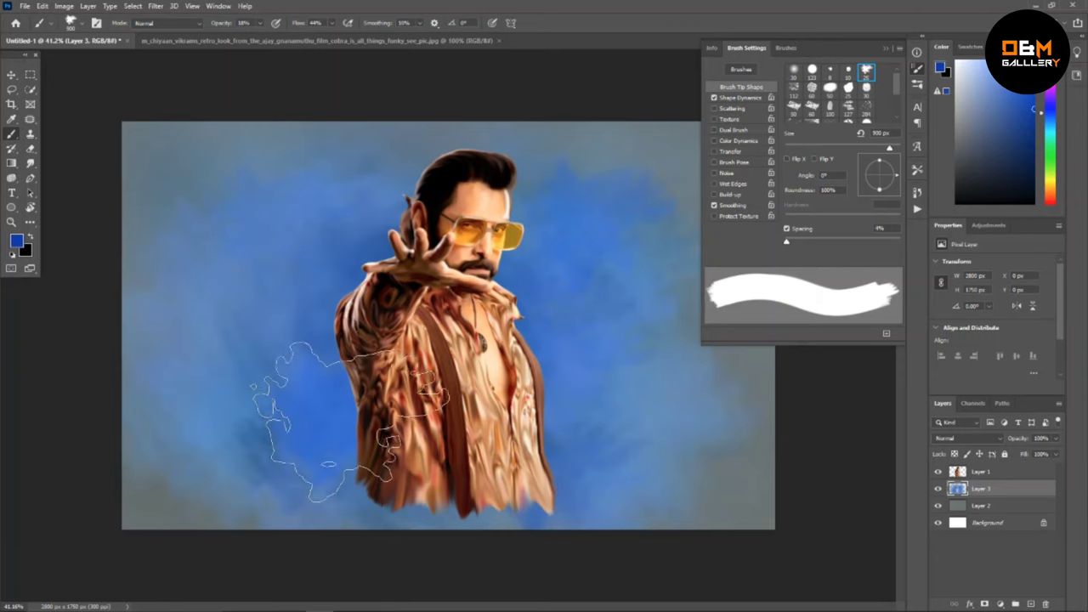
key("bracketleft")
key("bracketleft")
key("bracketleft")
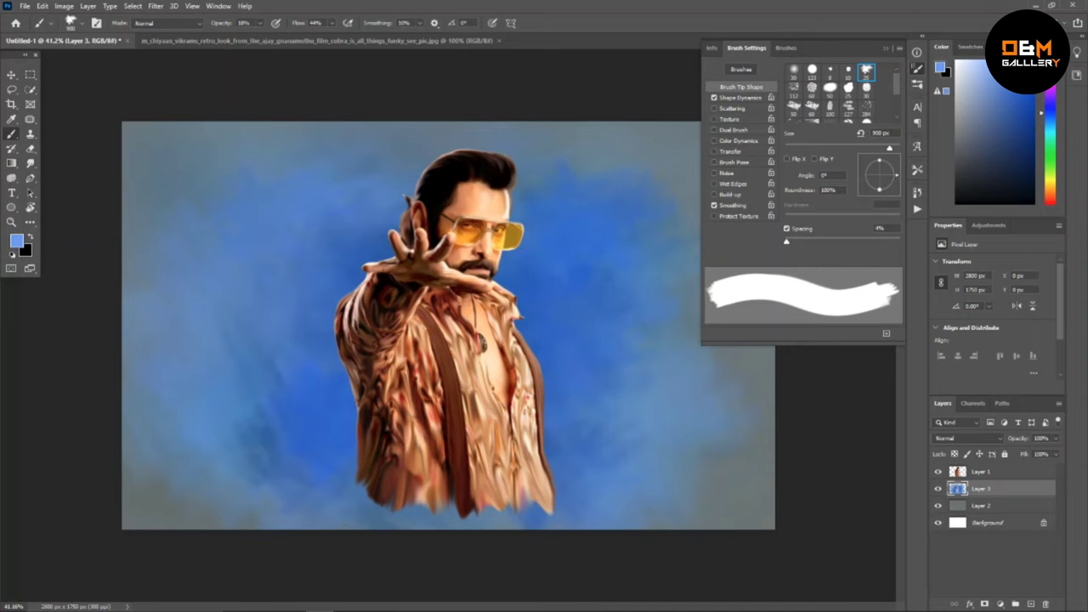
key("bracketright")
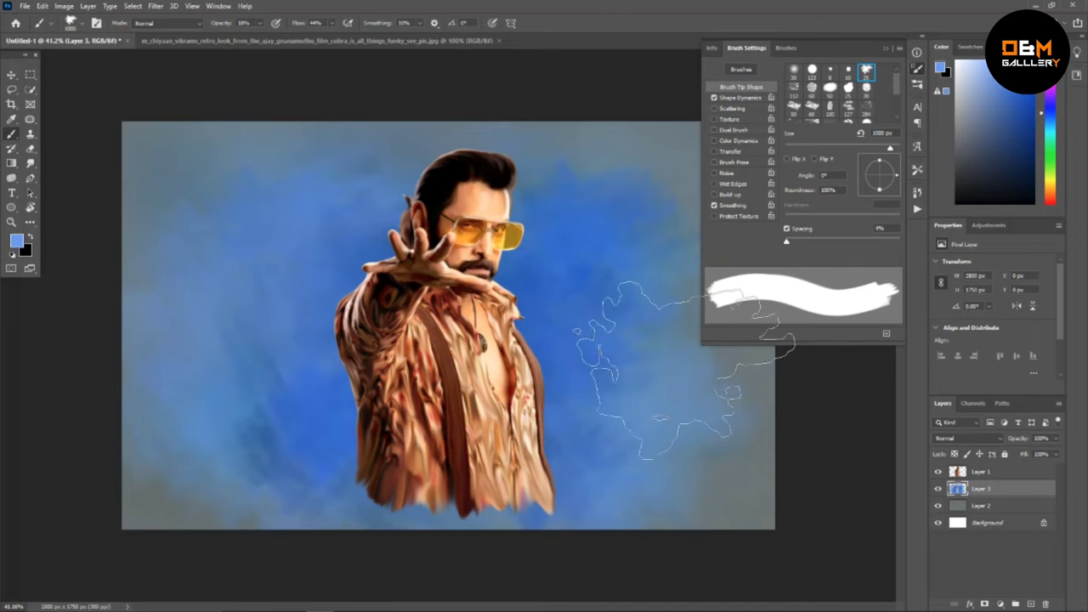
key("bracketleft")
key("bracketleft")
key("bracketleft")
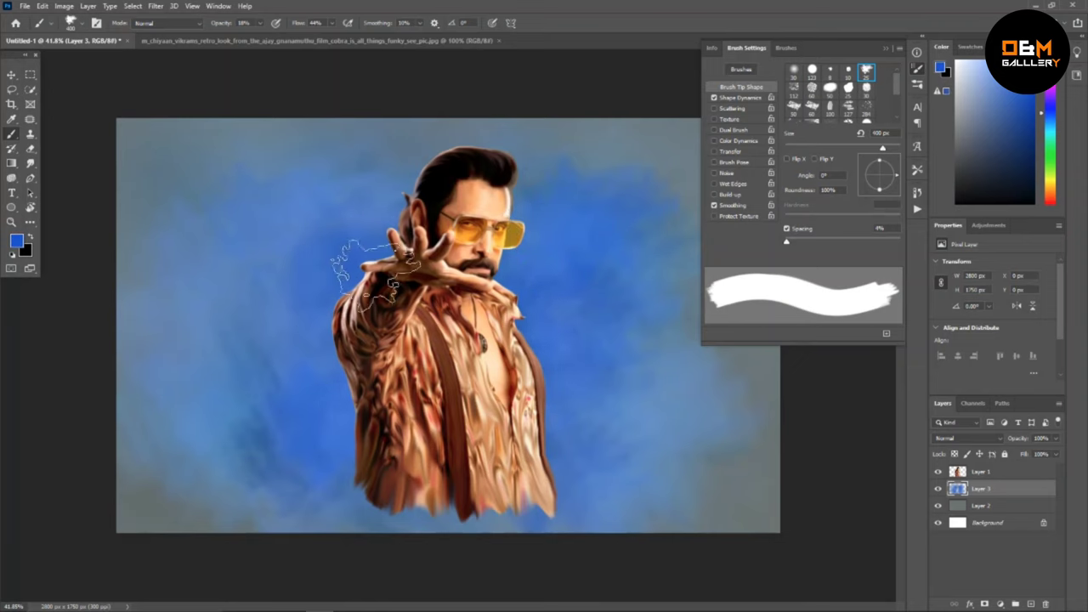
key("bracketright")
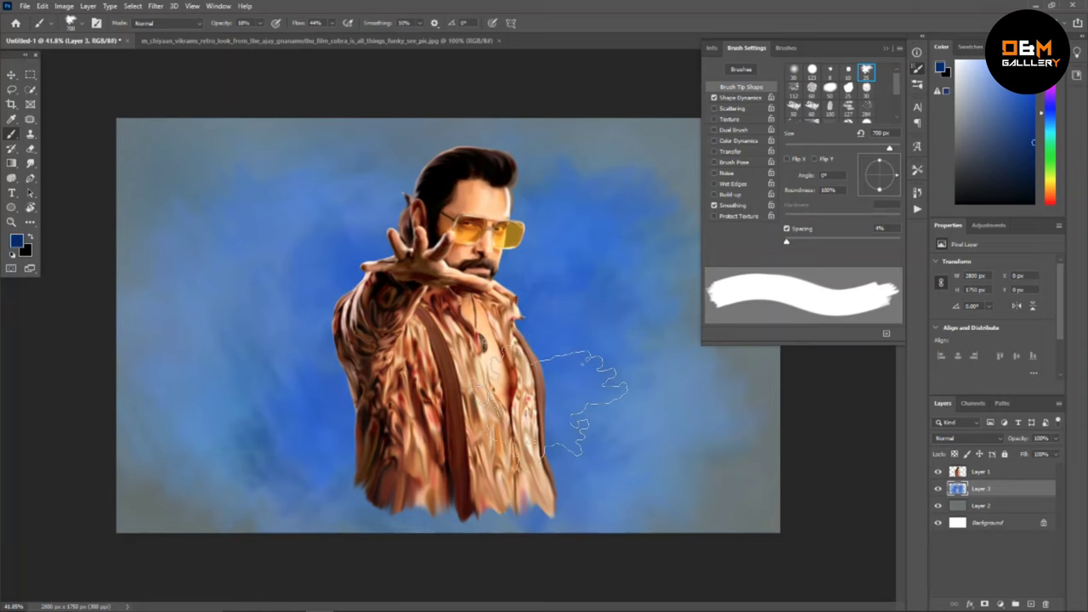
key("bracketleft")
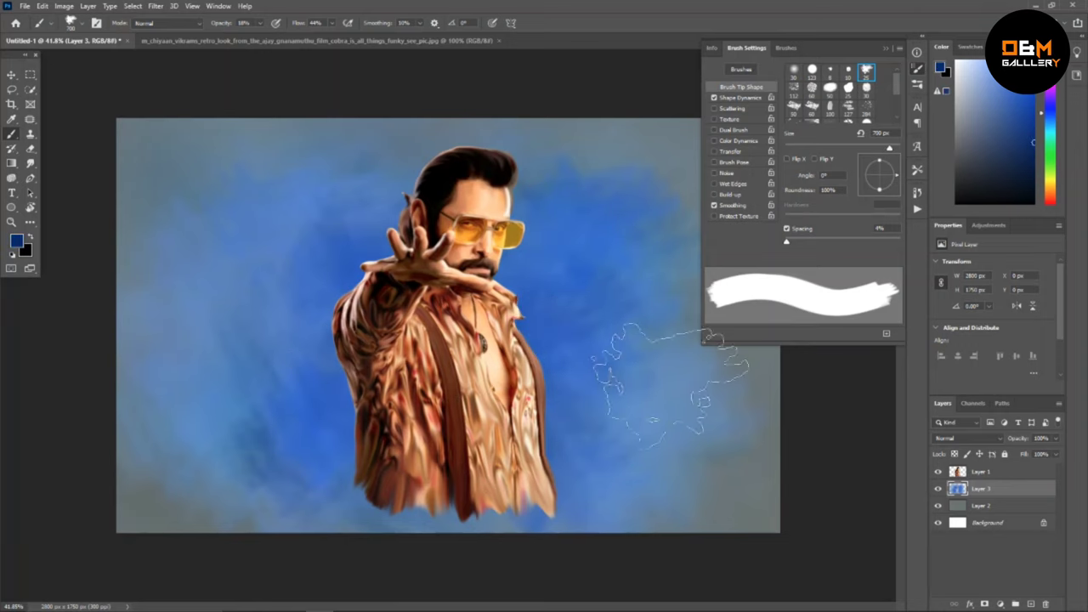
scroll(272, 378, "down", 3)
scroll(294, 383, "up", 2)
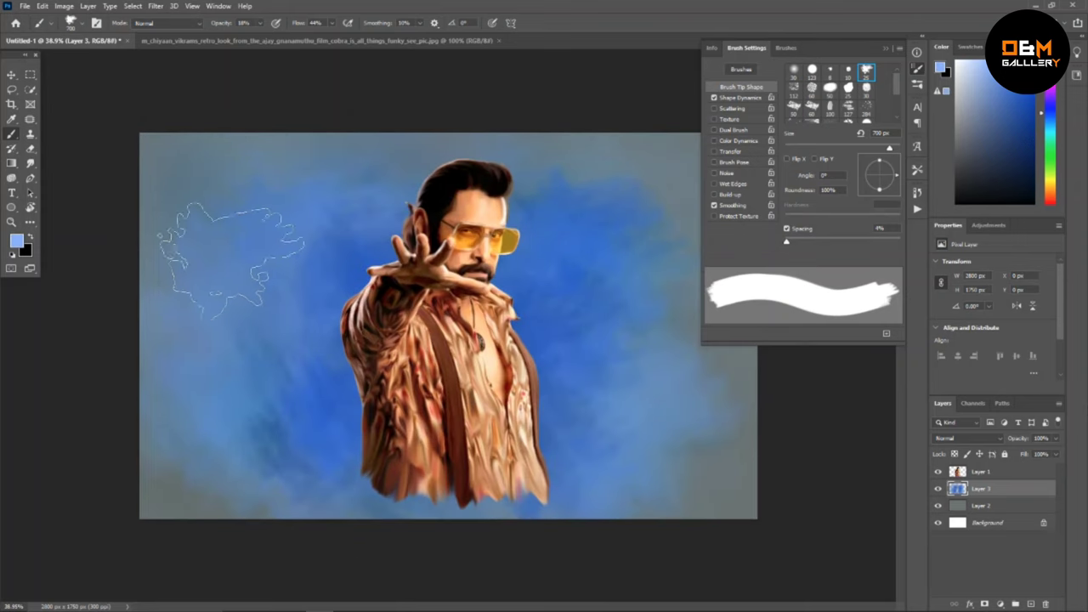
key("bracketright")
key("bracketright")
key("bracketright")
Lower brush opacity and set flow to 30% at 400 px, then add a new empty layer on top.
left_click_drag(231, 26, 227, 28)
left_click_drag(304, 29, 291, 28)
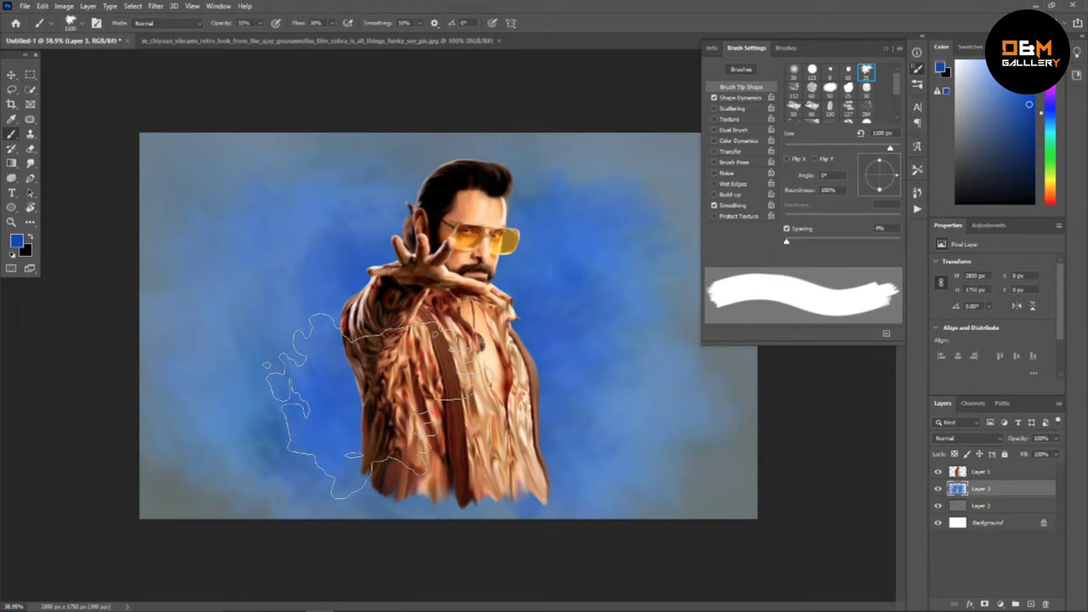
key("bracketleft")
key("bracketleft")
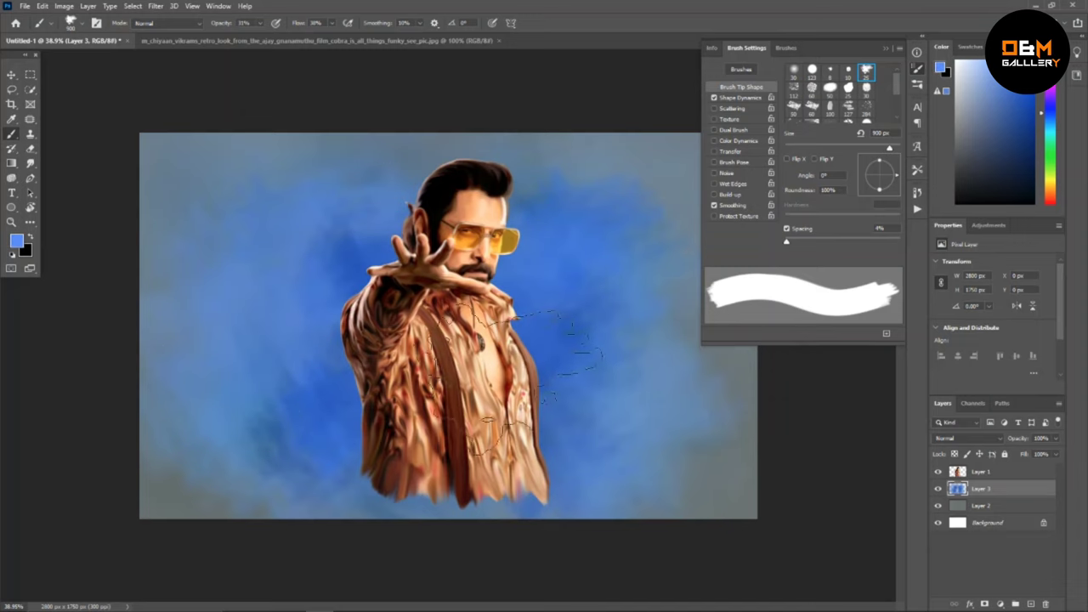
key("bracketright")
key("bracketright")
key("bracketright")
key("bracketleft")
key("bracketleft")
key("bracketleft")
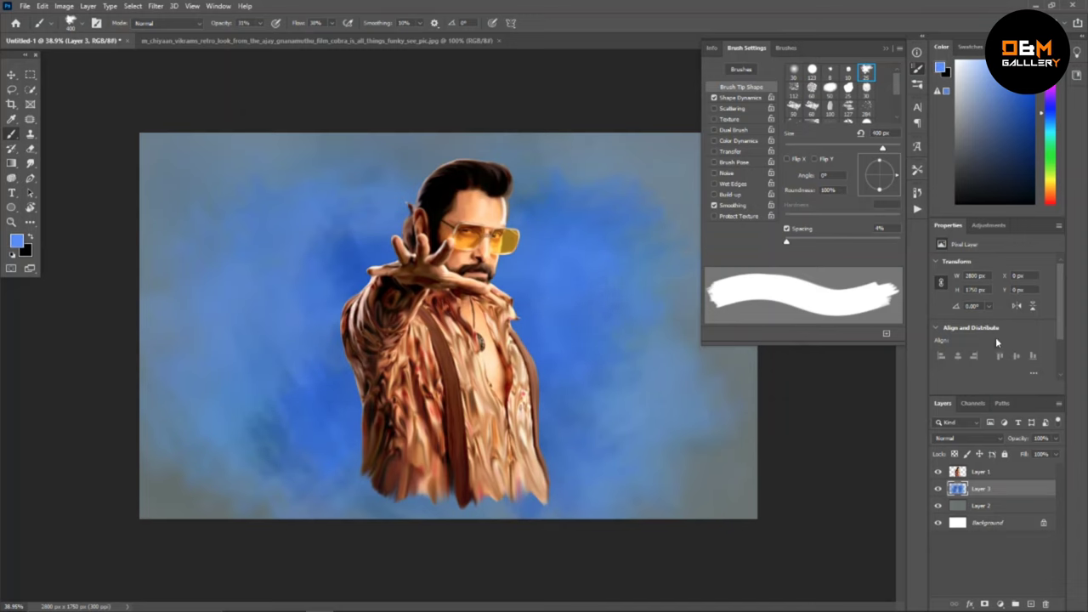
left_click(1031, 604)
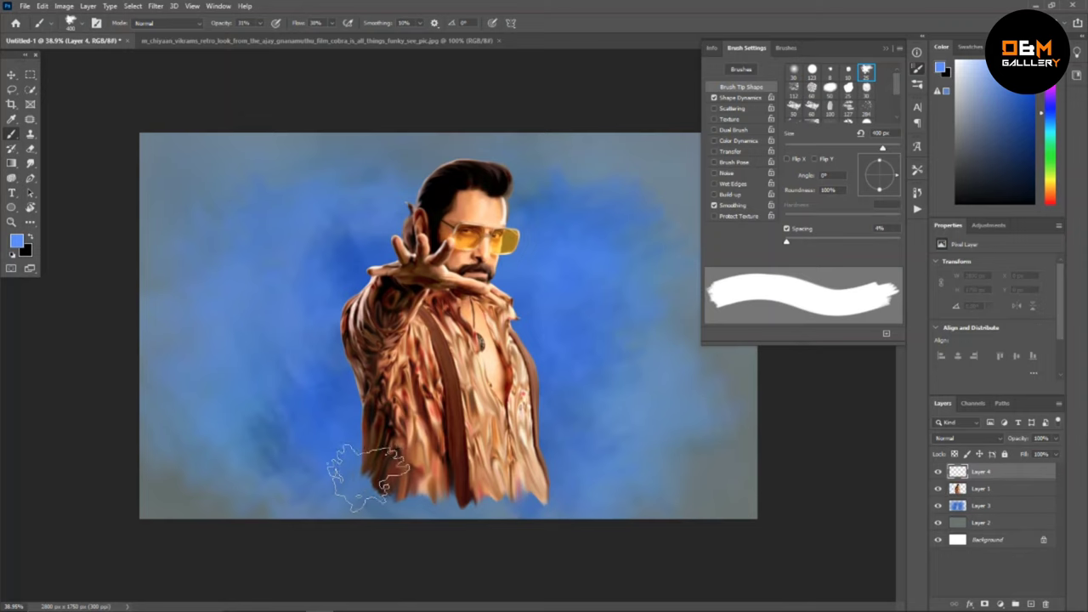
Paint soft blue across the figure's lower edge, erasing part of it at the bottom.
key("bracketleft")
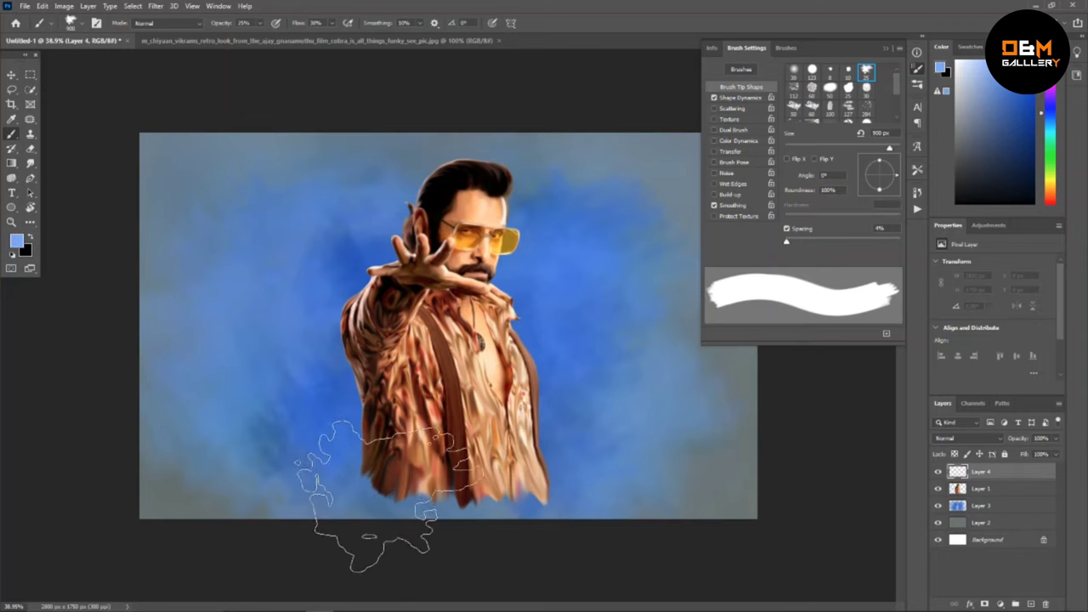
mouse_move(340, 486)
left_mouse_down()
mouse_move(559, 461)
mouse_move(449, 485)
mouse_move(587, 485)
mouse_move(395, 498)
left_mouse_up()
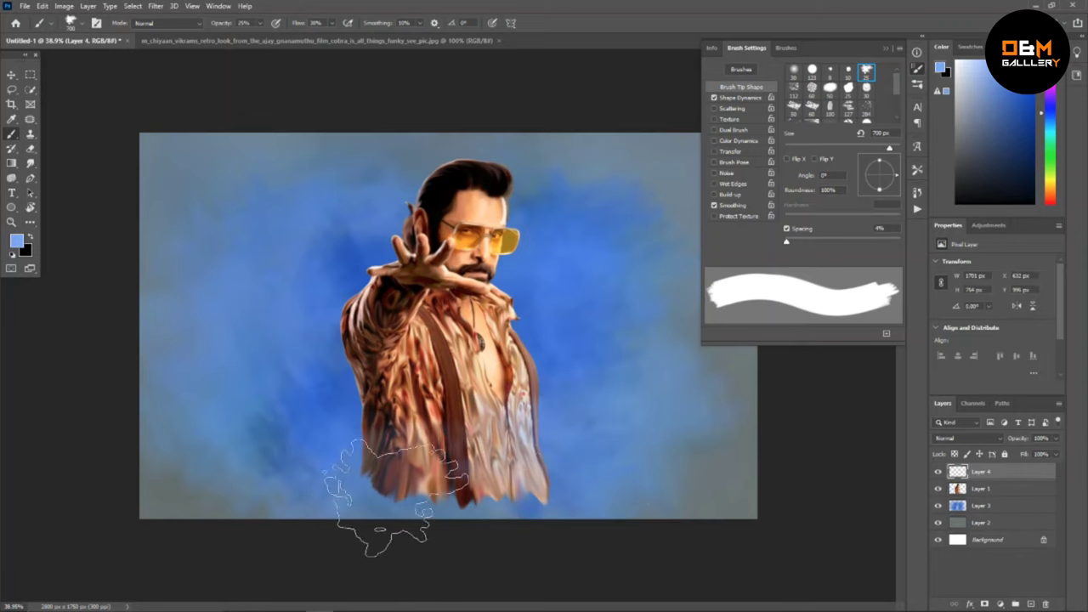
mouse_move(519, 417)
left_mouse_down()
mouse_move(340, 463)
mouse_move(595, 498)
left_mouse_up()
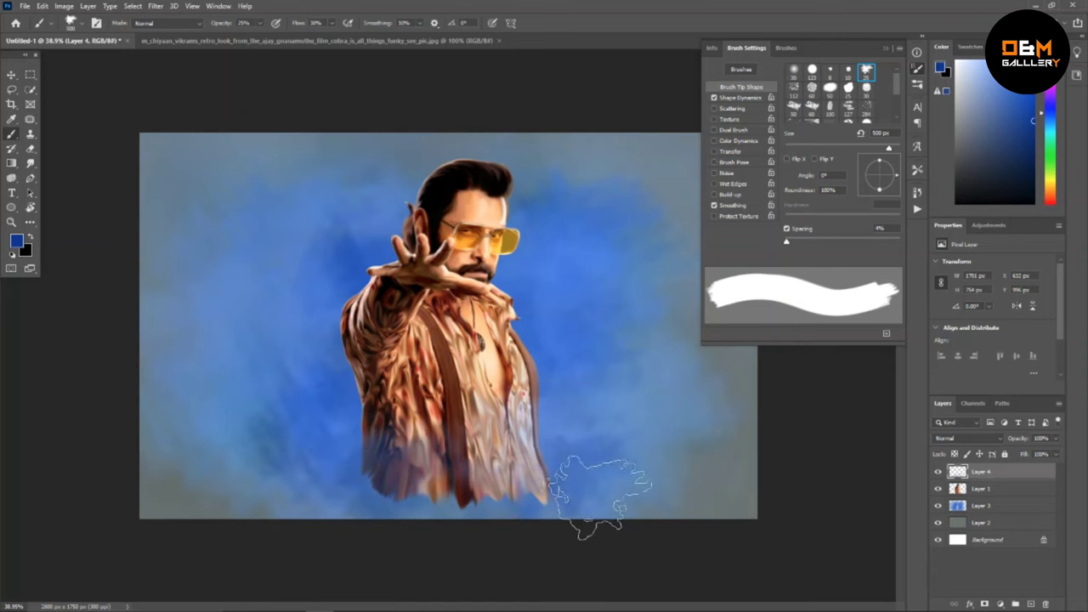
key("bracketleft")
key("bracketleft")
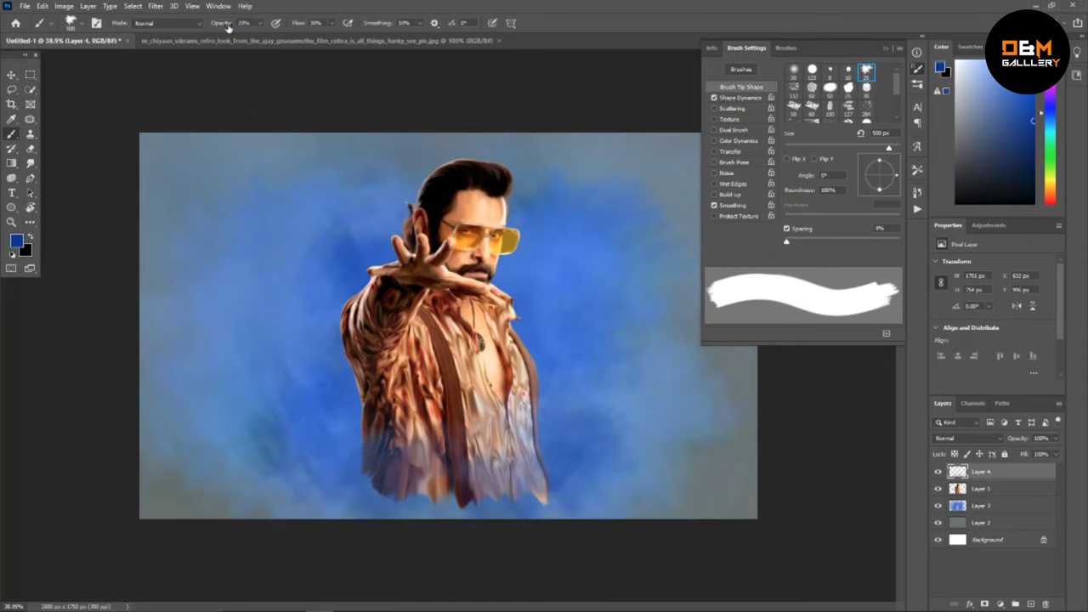
mouse_move(361, 455)
left_mouse_down()
mouse_move(461, 498)
mouse_move(773, 468)
left_mouse_up()
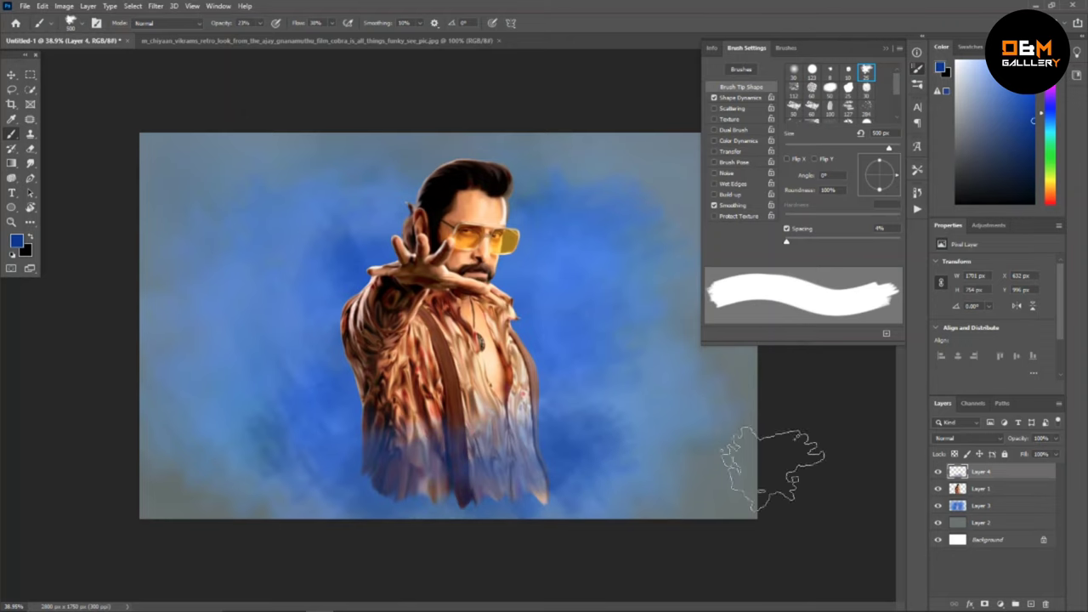
key("e")
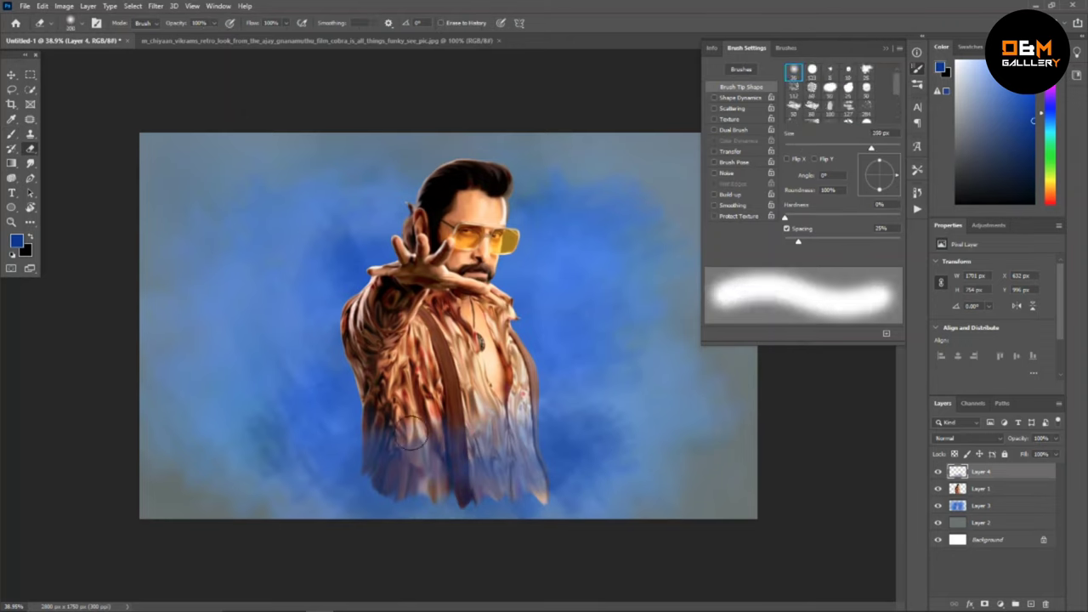
left_click_drag(411, 433, 442, 459)
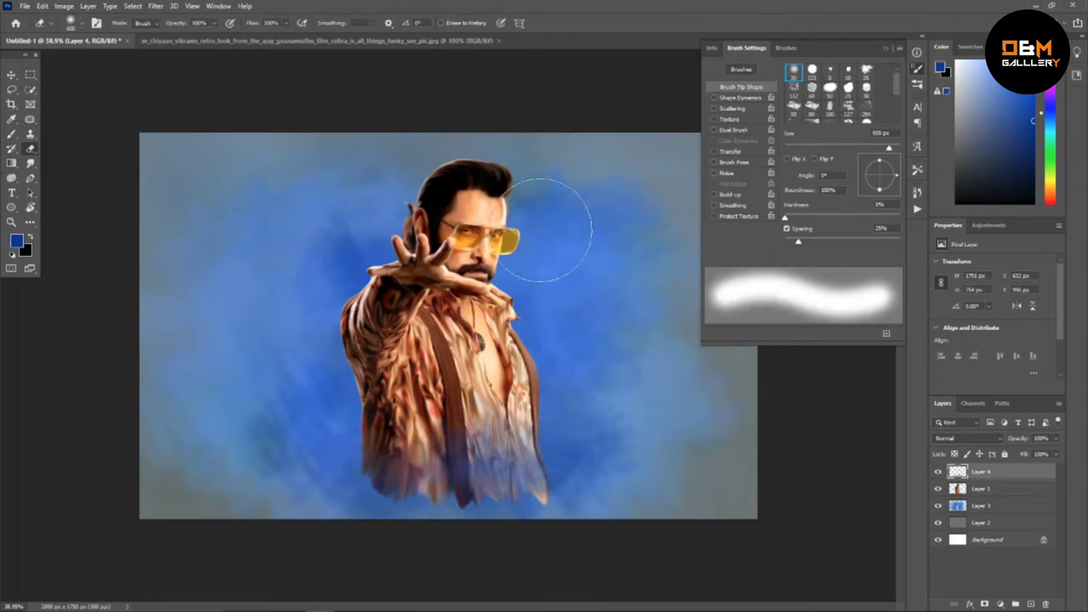
key("b")
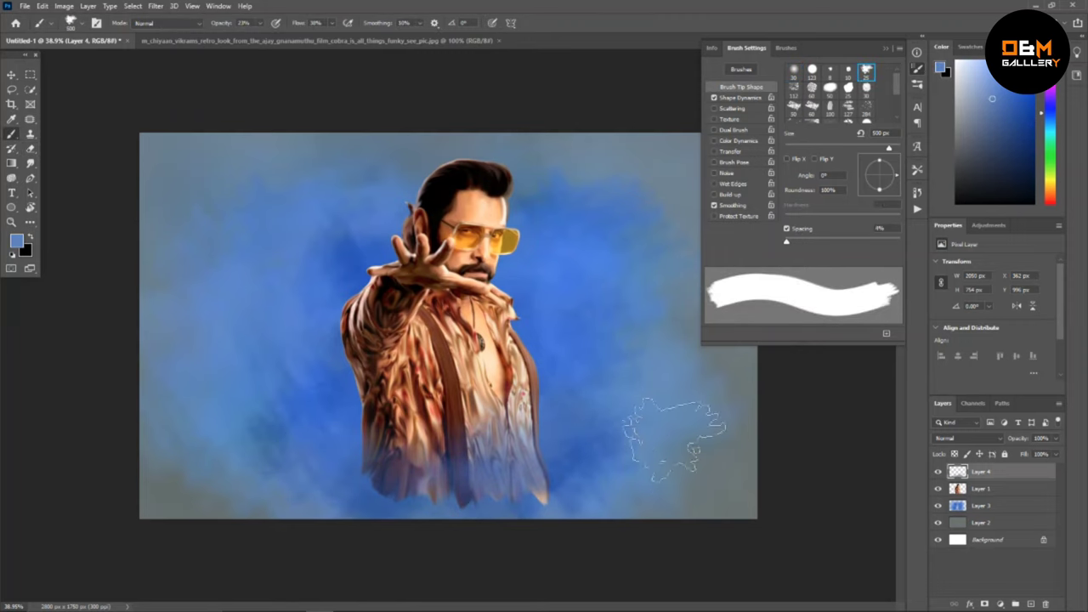
Paint soft misty strokes along the canvas bottom on Layer 4 with a 700 px soft round brush.
scroll(784, 344, "down", 2)
scroll(676, 262, "up", 2)
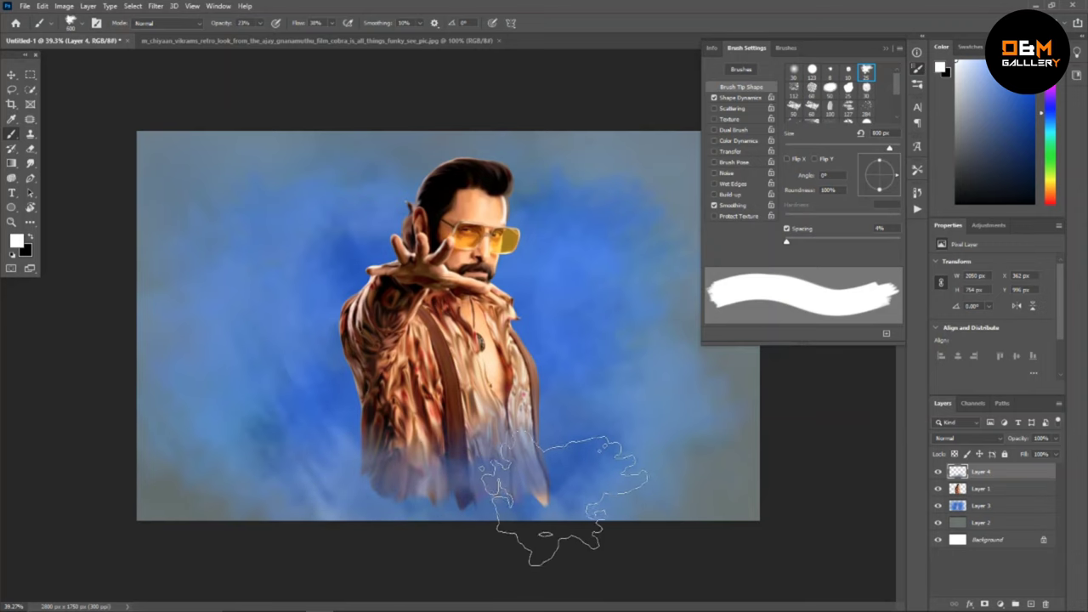
left_click(634, 293, "ctrl")
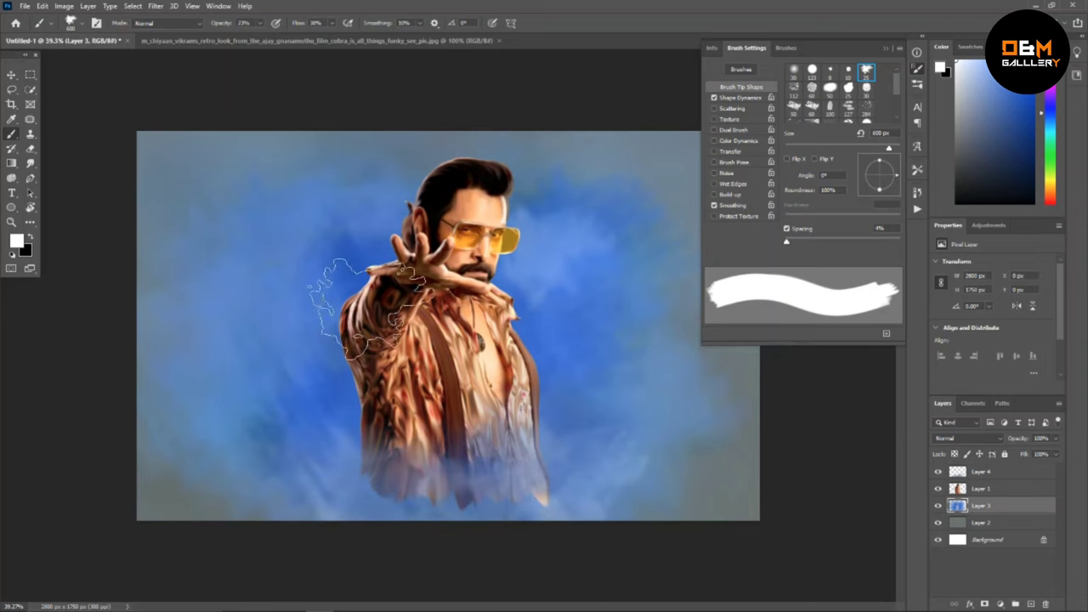
key("v")
scroll(275, 306, "down", 1)
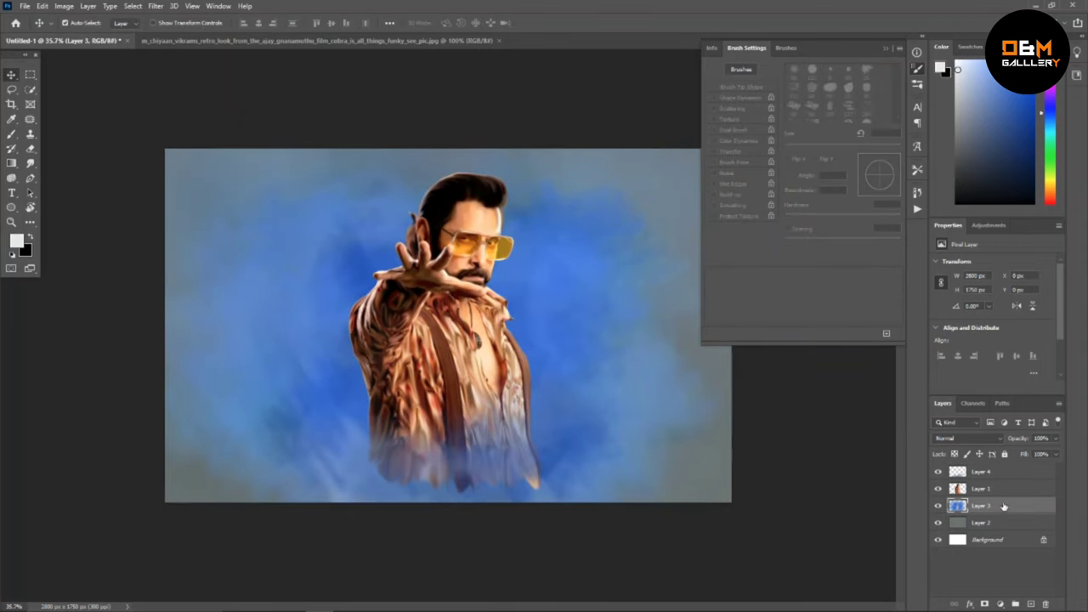
key("b")
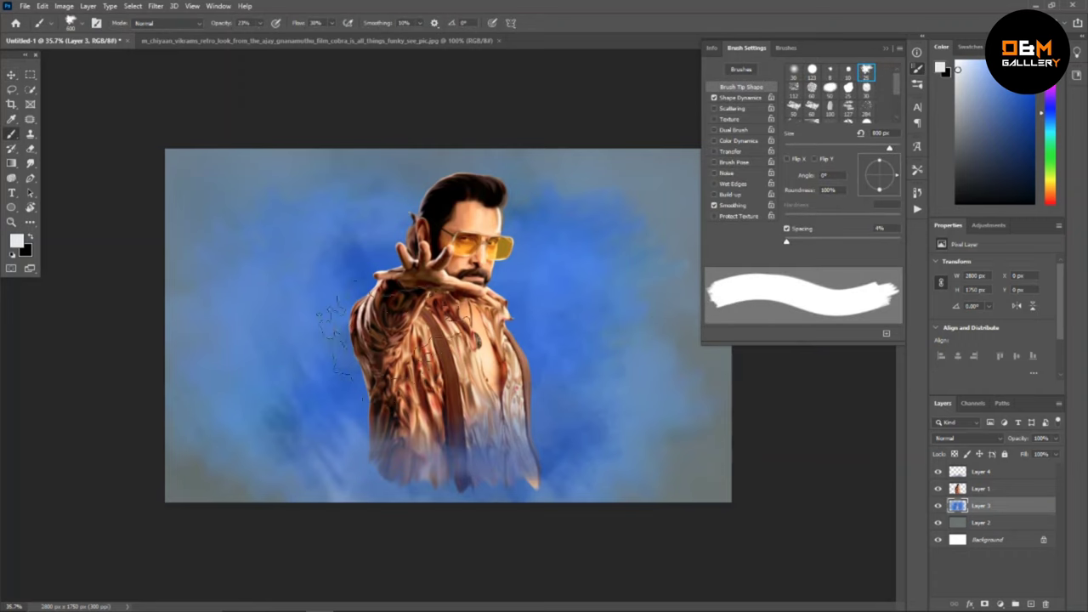
left_click(553, 493, "ctrl")
mouse_move(552, 502)
left_mouse_down()
mouse_move(607, 498)
mouse_move(268, 462)
left_mouse_up()
key("bracketright")
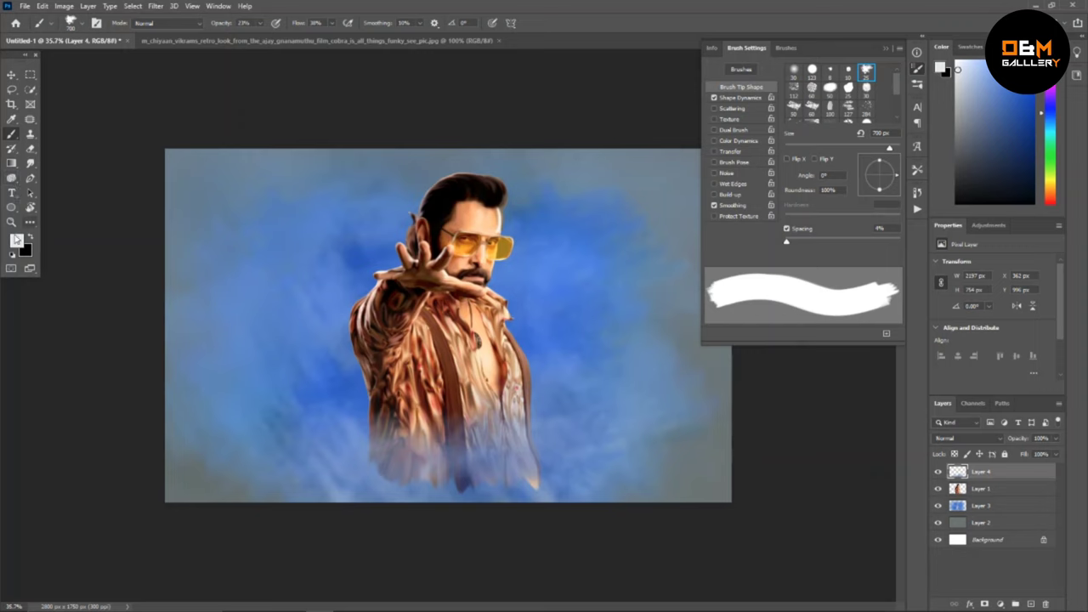
left_click(796, 80)
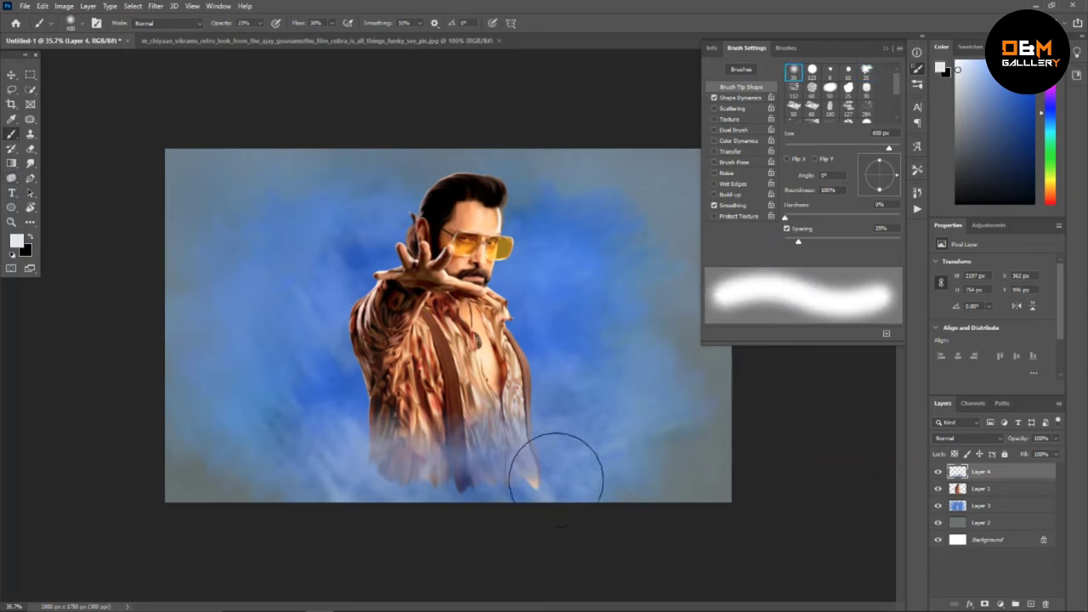
Apply a 4.2-pixel Gaussian Blur to Layer 4.
left_click(1017, 506)
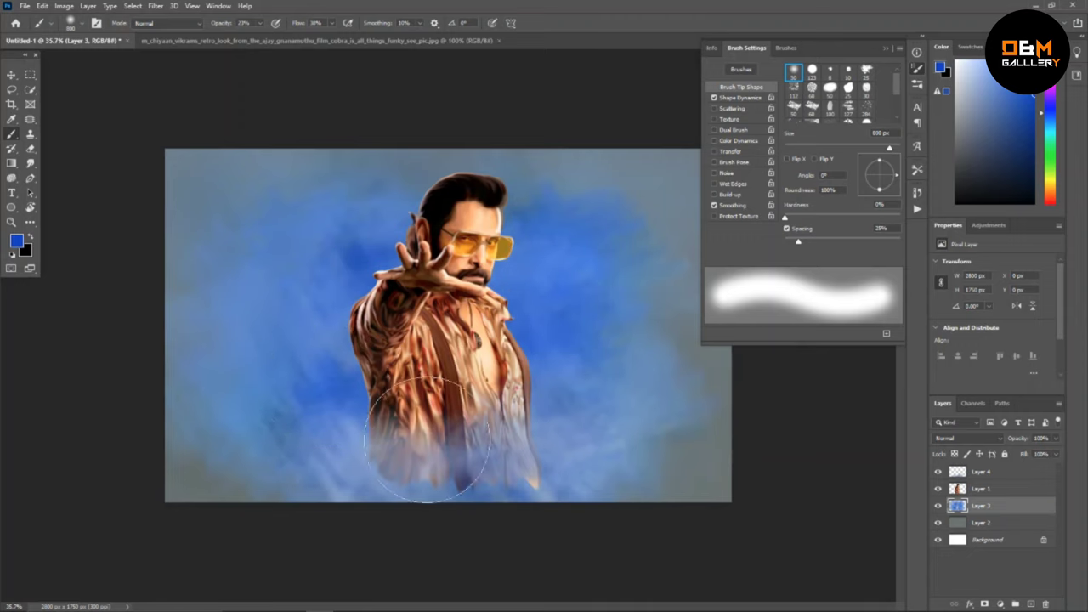
left_click(988, 474)
left_click(156, 6)
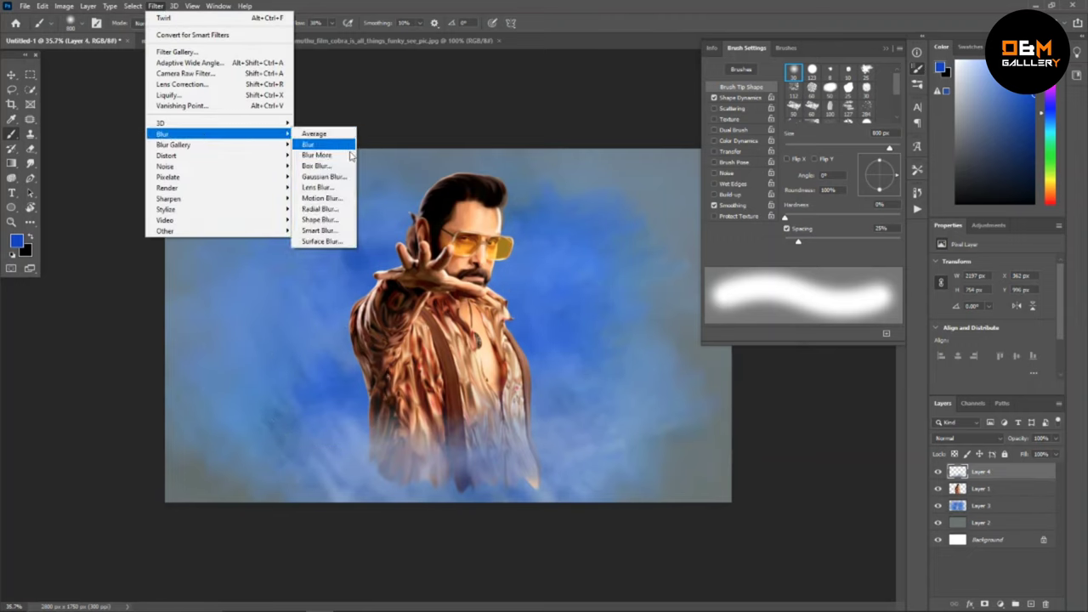
left_click(339, 176)
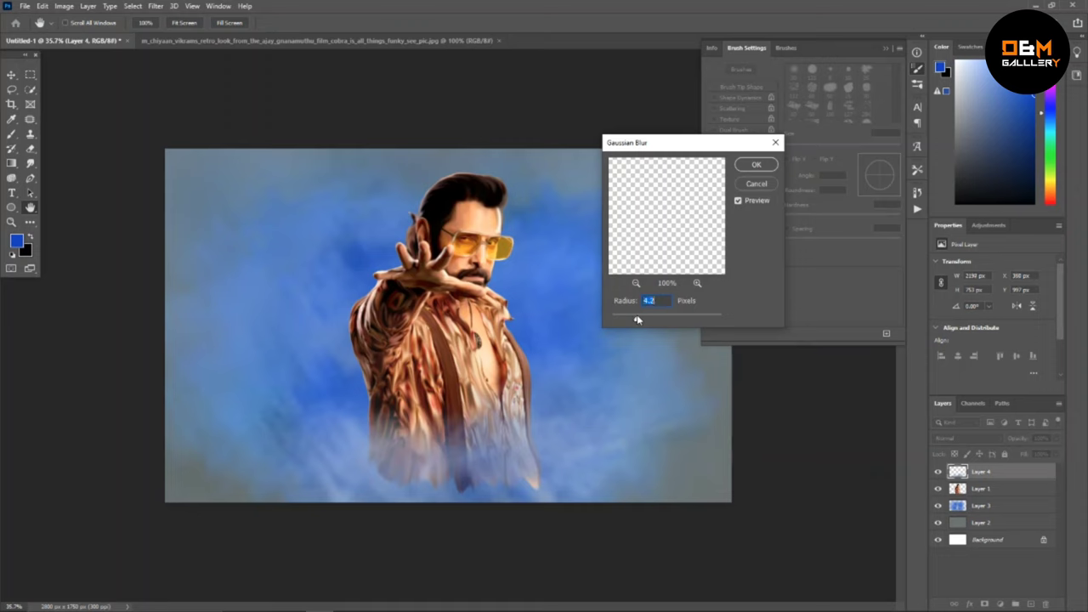
left_click(750, 166)
key("v")
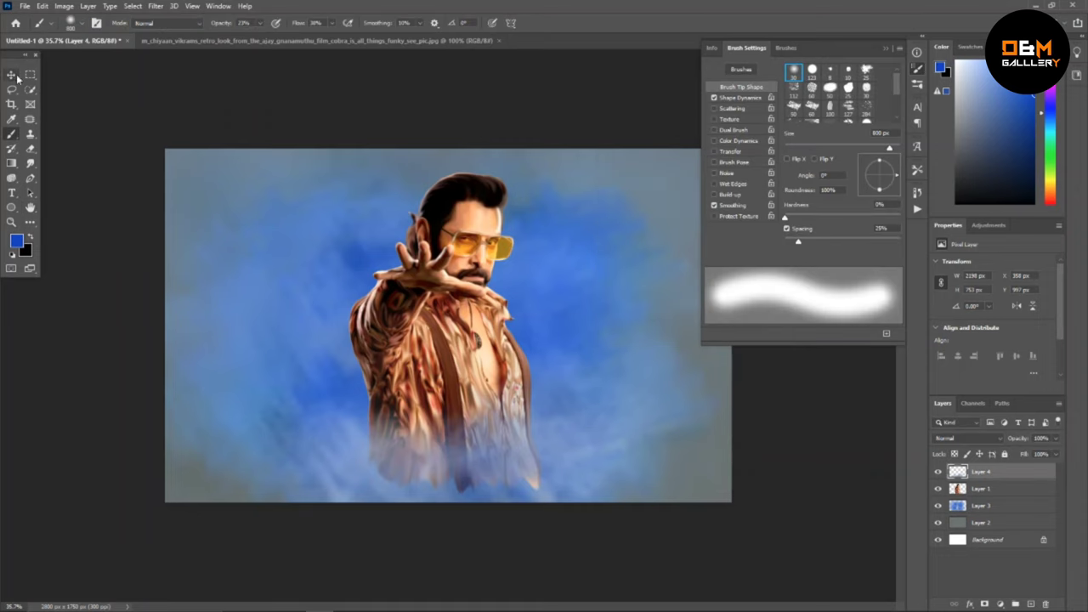
scroll(451, 468, "down", 3)
Give both the brush and the eraser a 500 px textured tip.
scroll(897, 507, "up", 2)
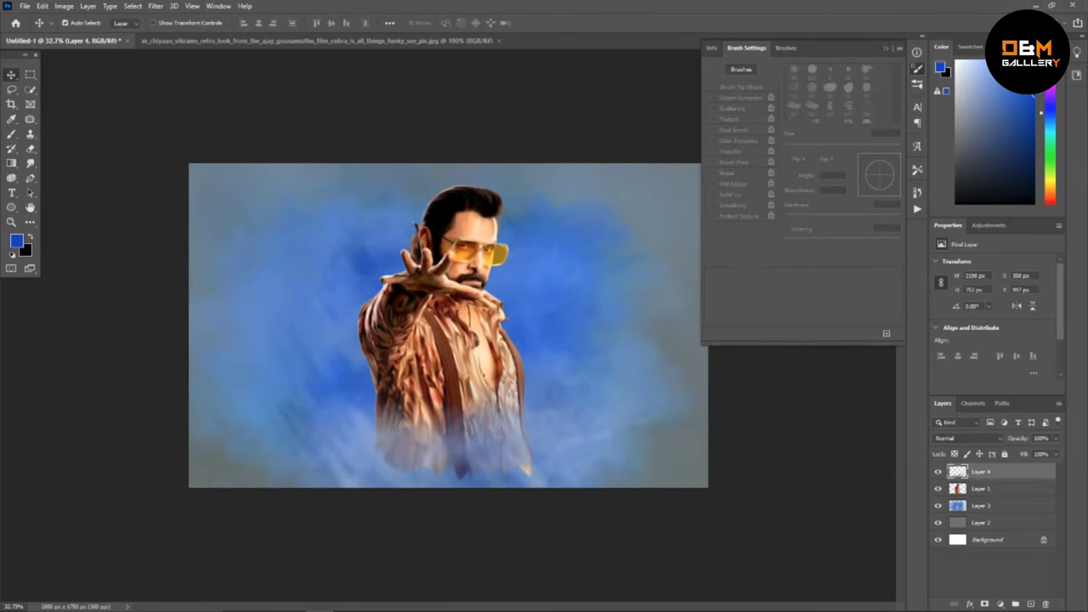
key("b")
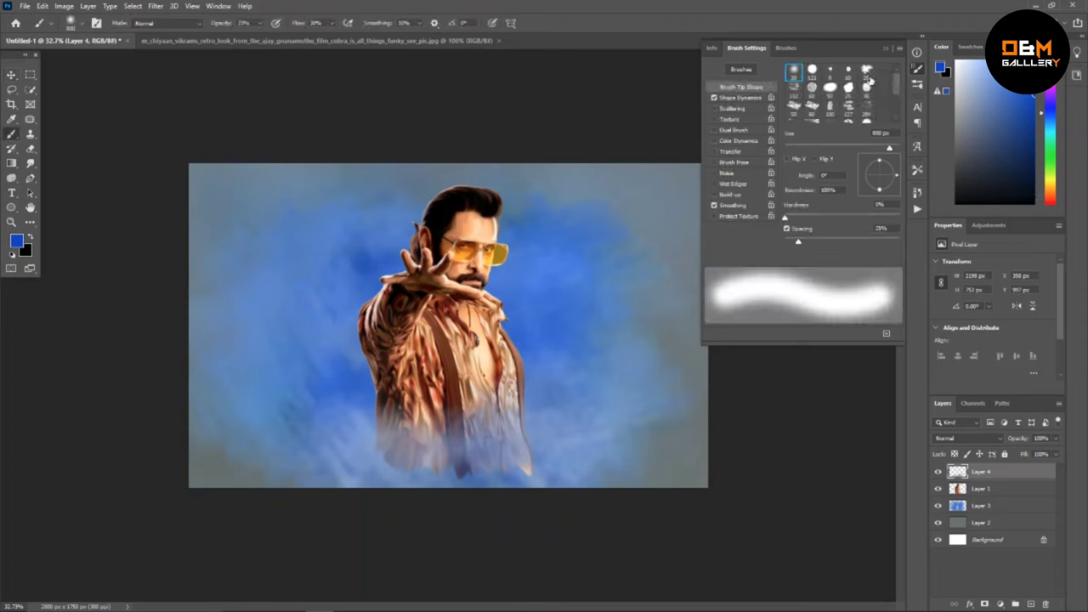
left_click(866, 72)
left_click_drag(798, 148, 889, 147)
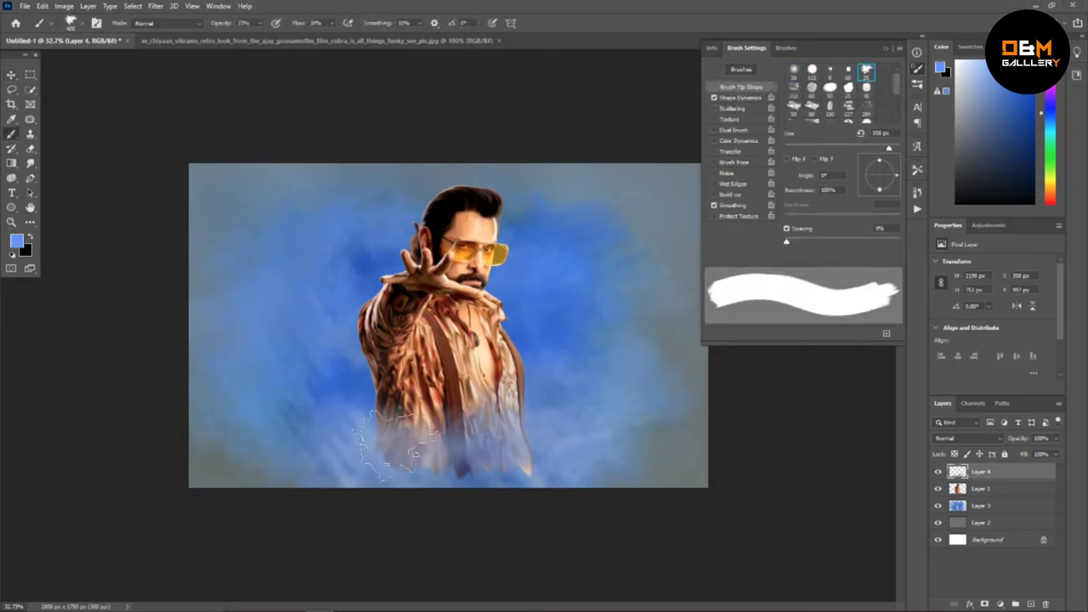
key("e")
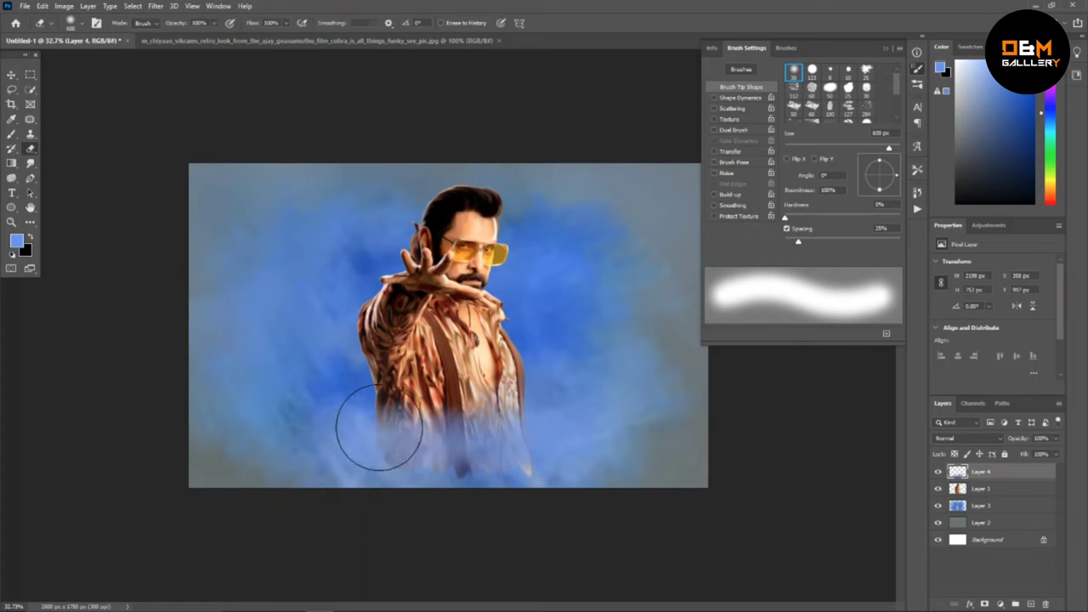
left_click(81, 23)
key("Escape")
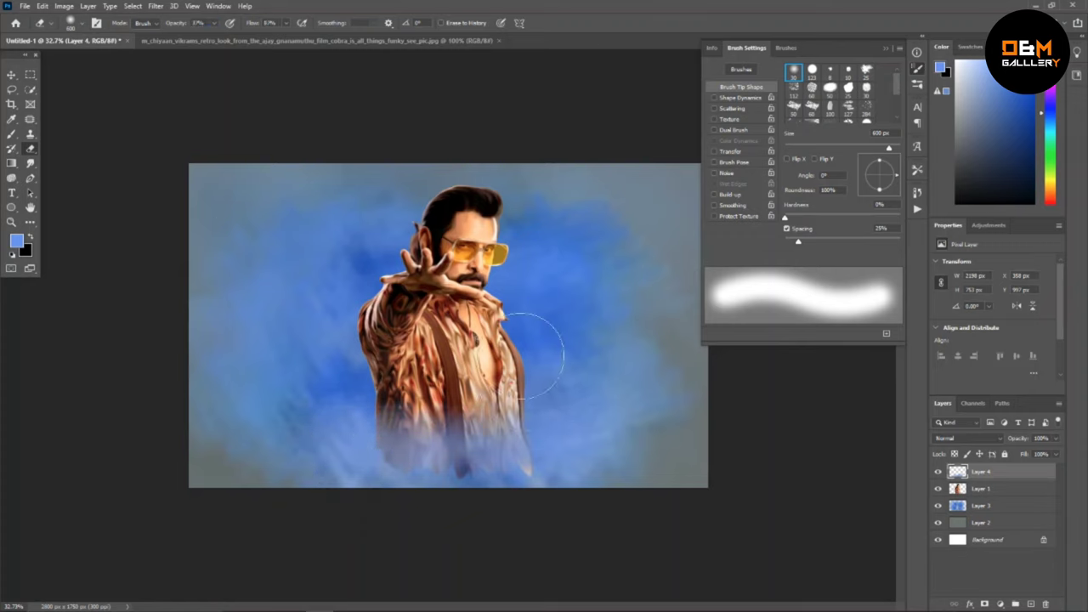
key(".")
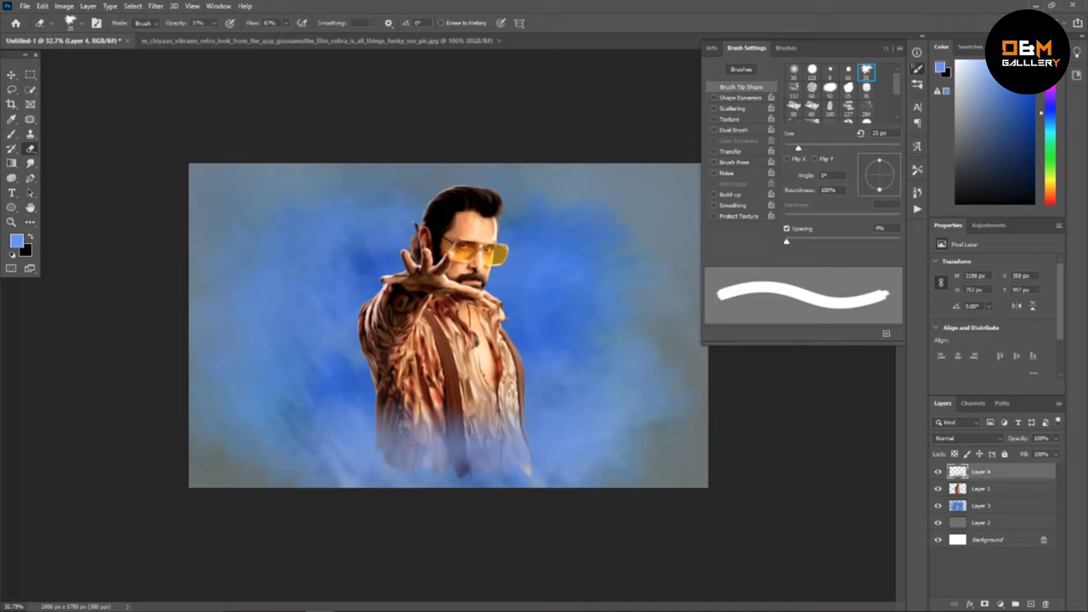
key("bracketright")
key("bracketright")
key("bracketright")
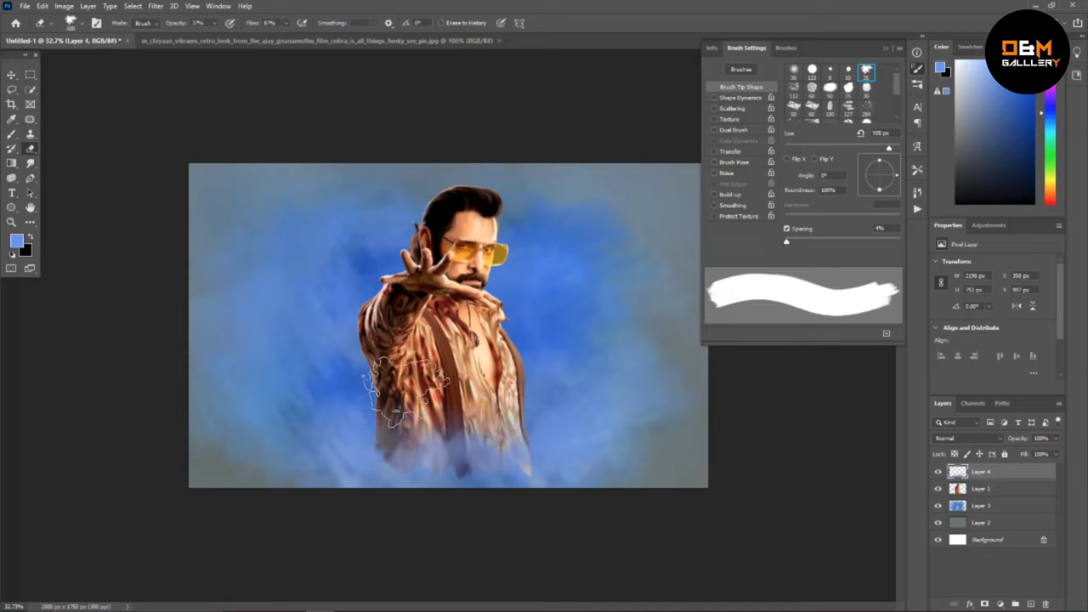
Work on Layer 3 with white as the painting colour and a 400 px brush.
left_click(977, 507)
key("b")
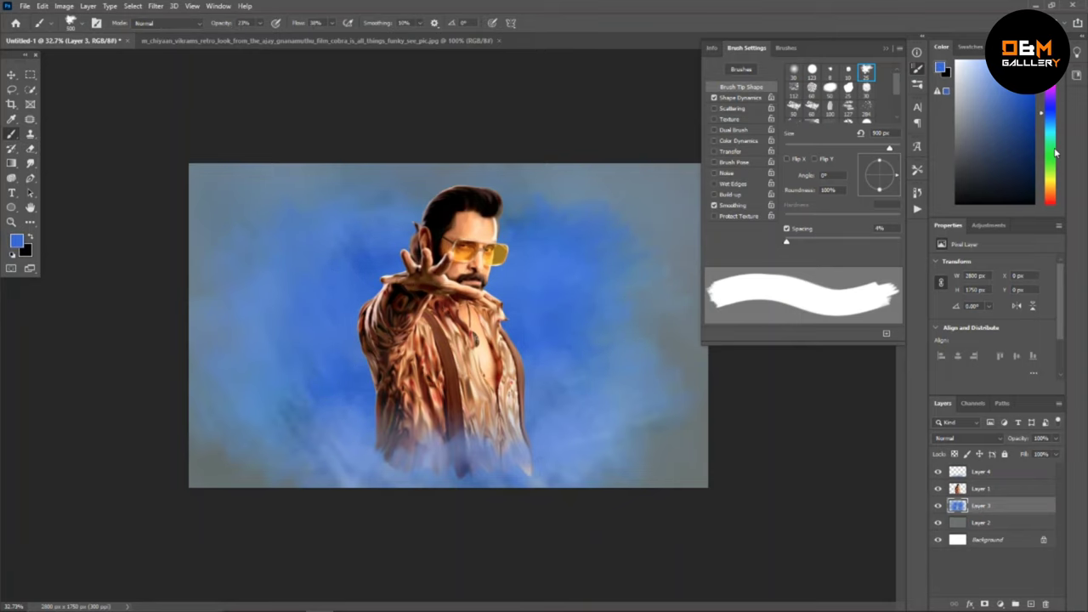
key("bracketleft")
key("bracketleft")
key("bracketleft")
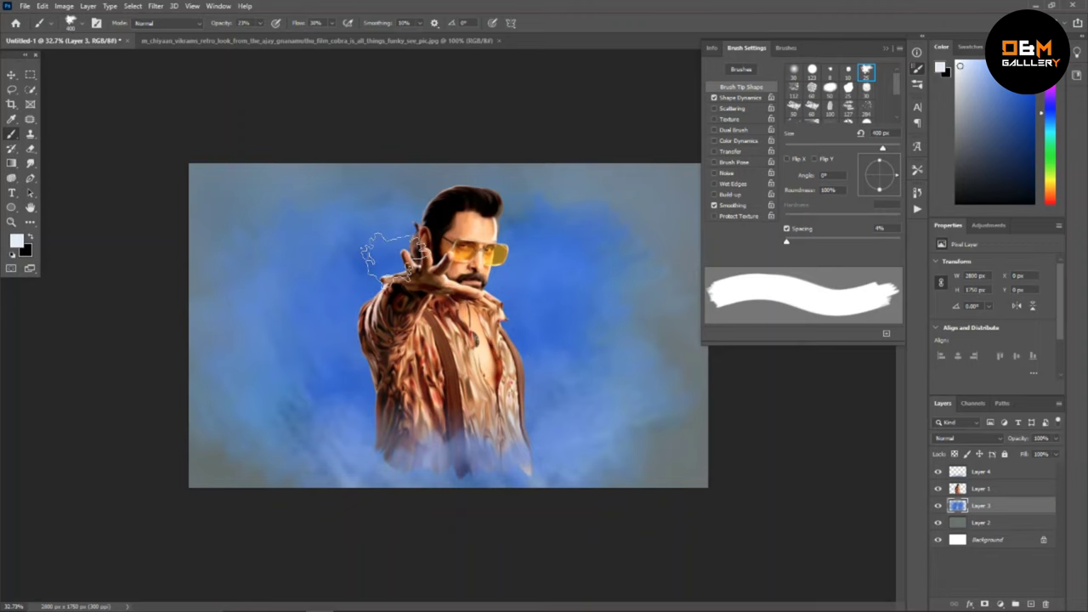
key("bracketright")
key("bracketright")
key("bracketright")
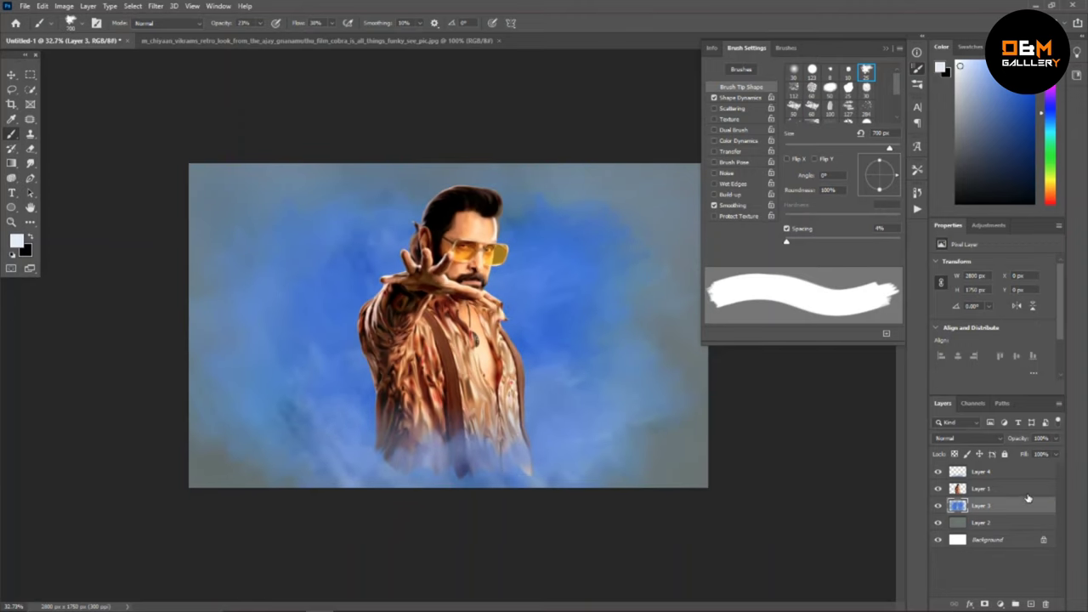
left_click(979, 472)
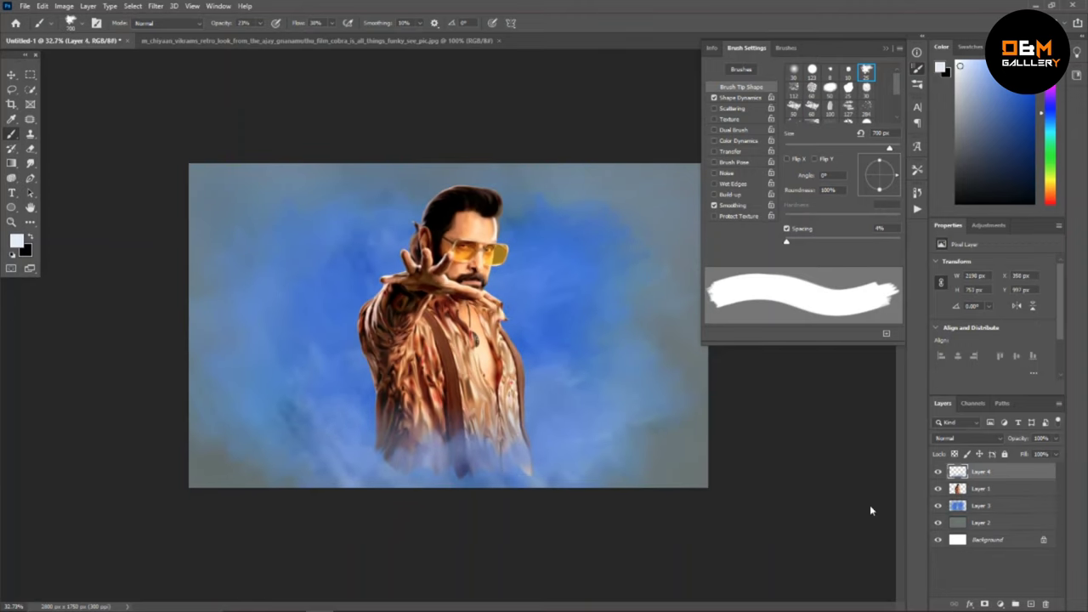
left_click(399, 464, "alt")
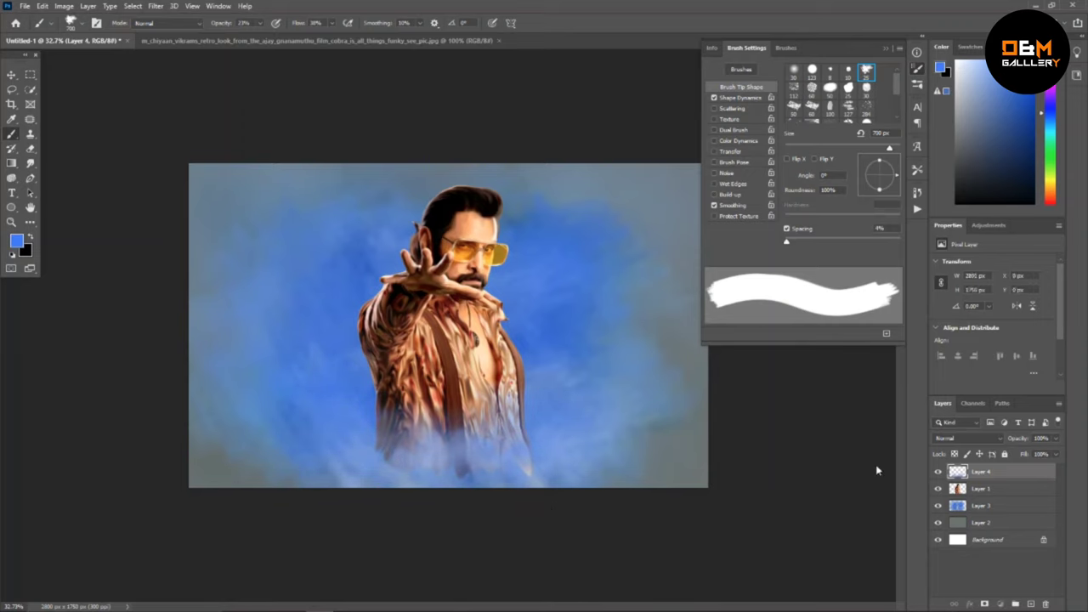
key("alt+bracketleft")
key("alt+bracketleft")
key("d")
key("x")
key("bracketleft")
key("bracketleft")
key("bracketleft")
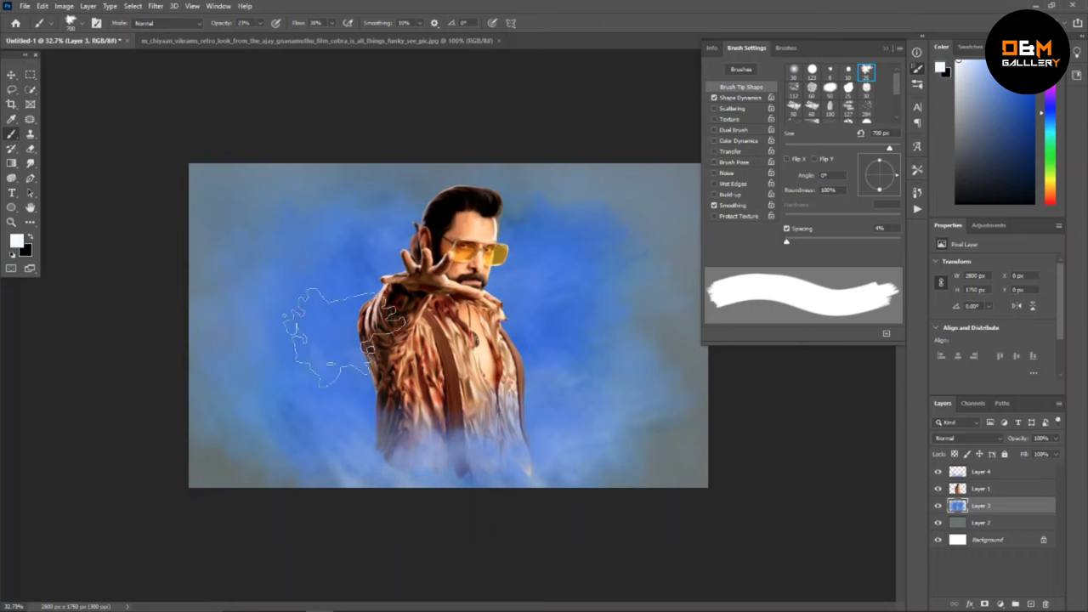
Paint white clouds right of the figure, then sampled background blue at 37% opacity.
left_click_drag(553, 297, 544, 391)
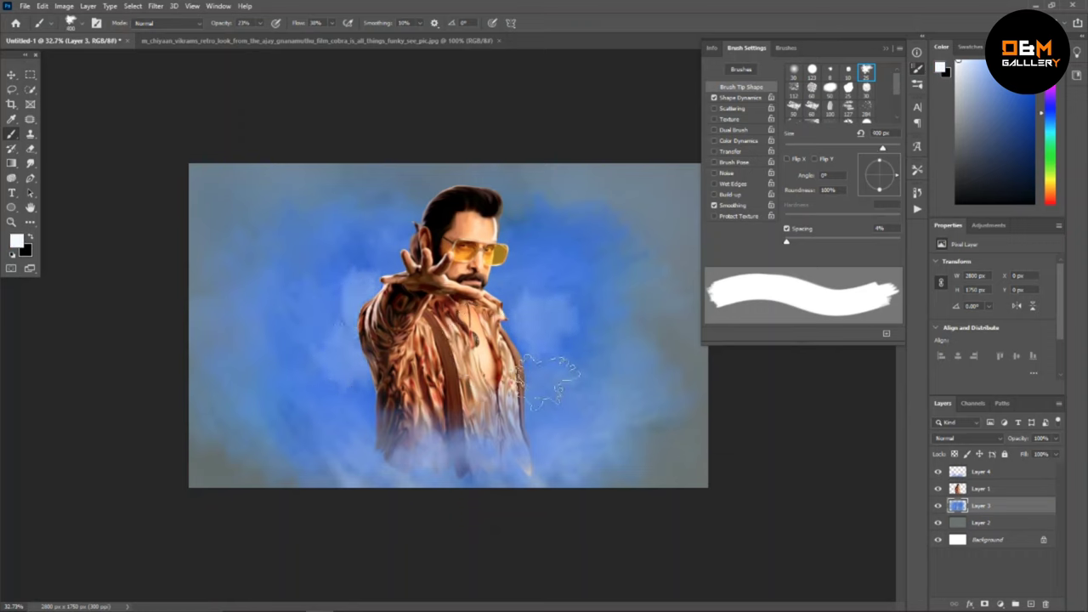
left_click(595, 268, "alt")
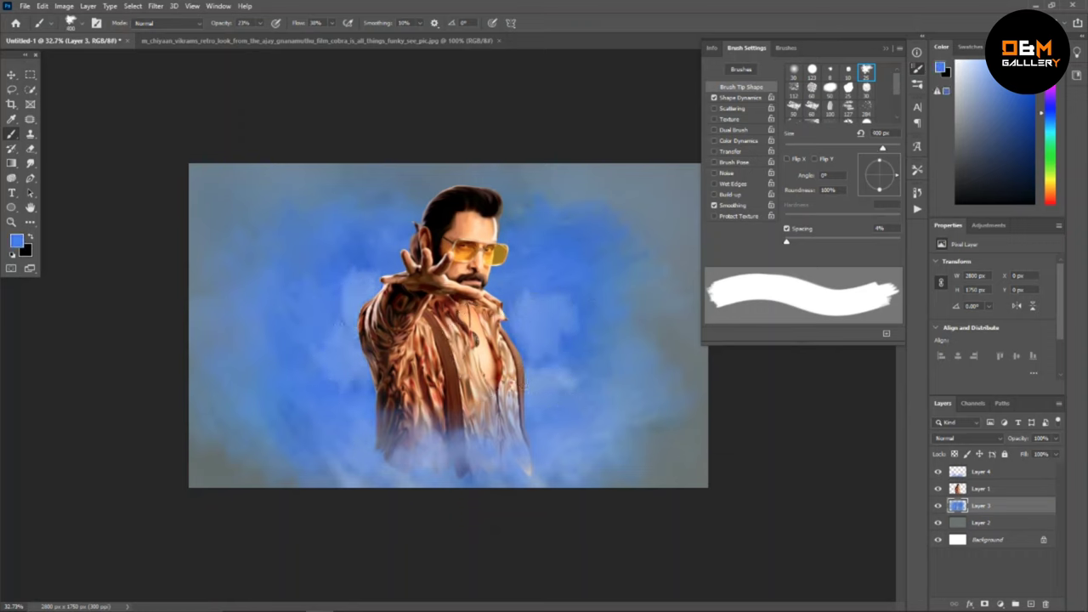
key("bracketleft")
key("bracketleft")
key("3")
key("7")
key("bracketright")
key("bracketright")
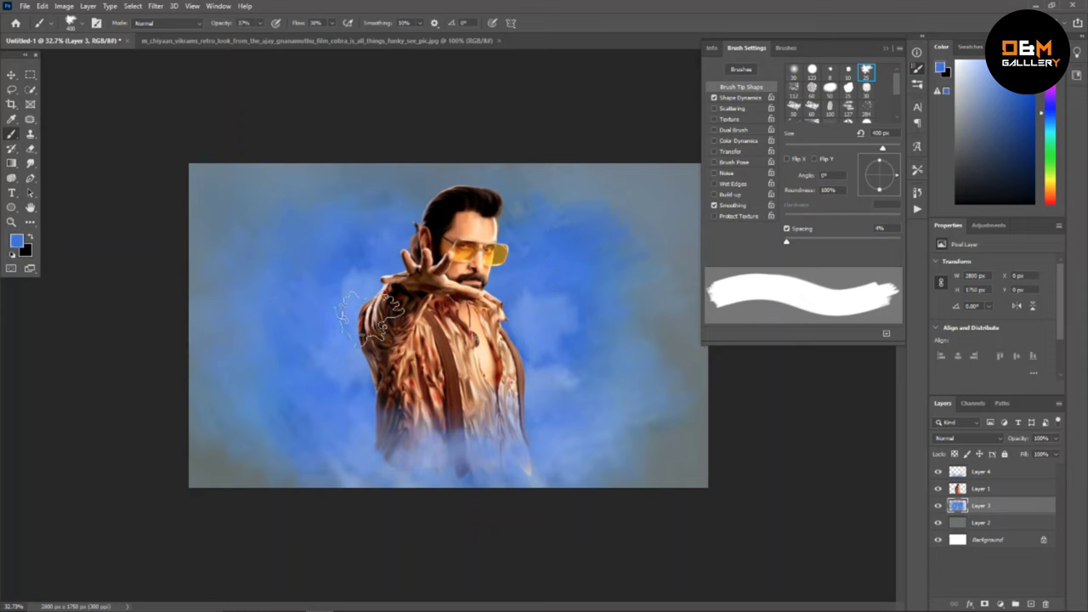
scroll(681, 383, "down", 1)
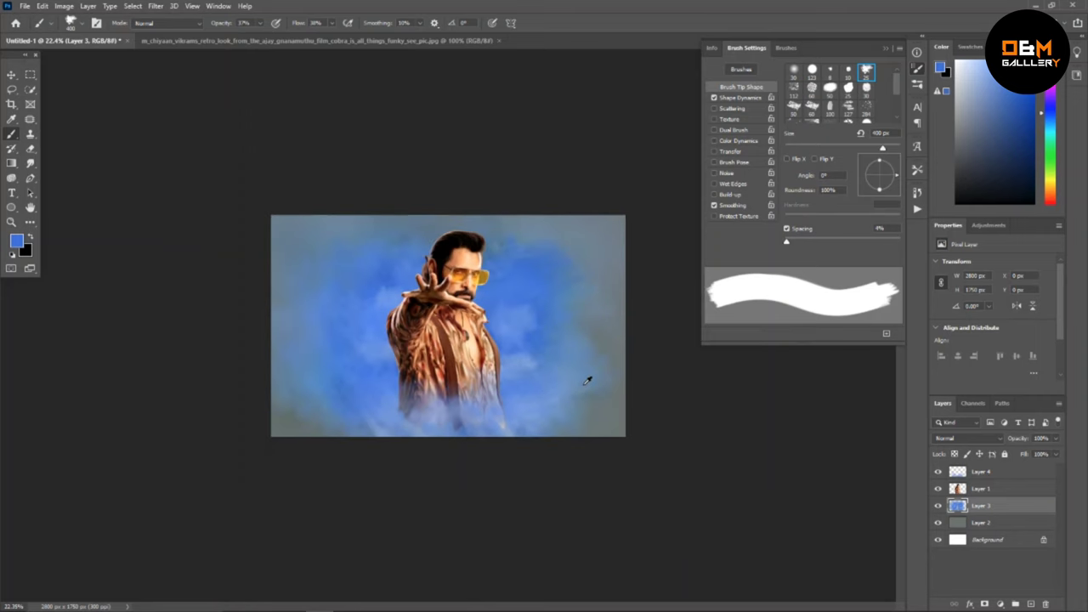
scroll(629, 425, "up", 2)
key("bracketright")
key("bracketright")
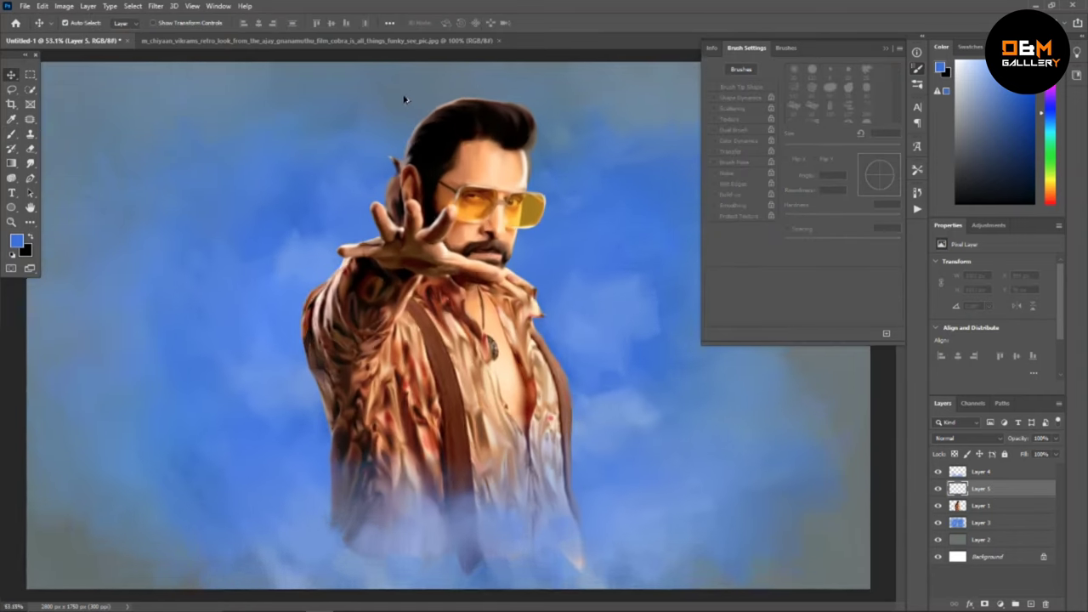
Try a pinkish red blush on the forehead at 90 px, then undo it.
scroll(445, 309, "up", 3)
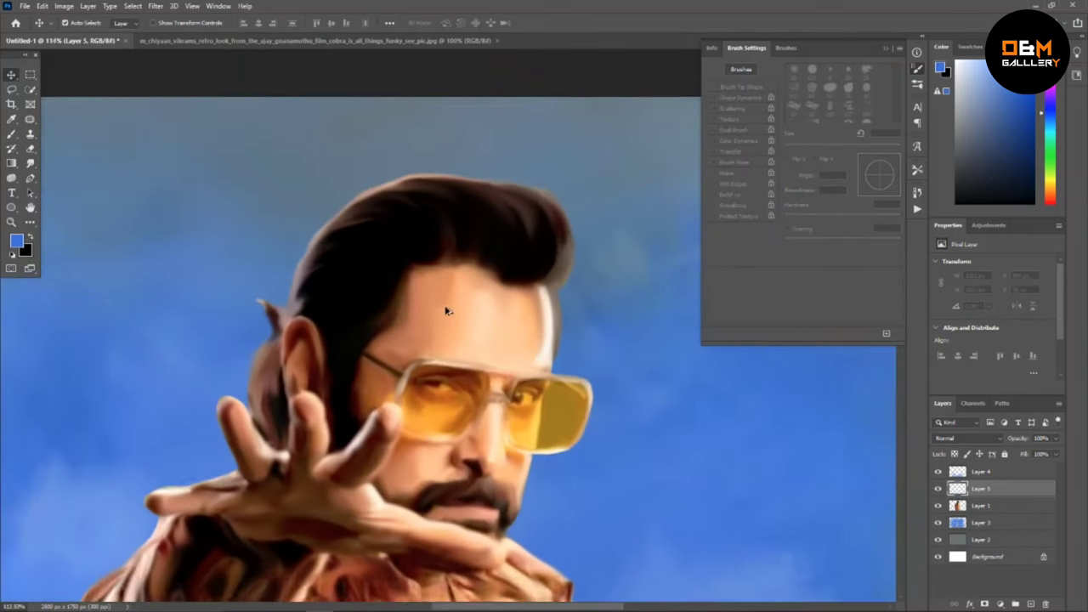
key("b")
left_click(1051, 92)
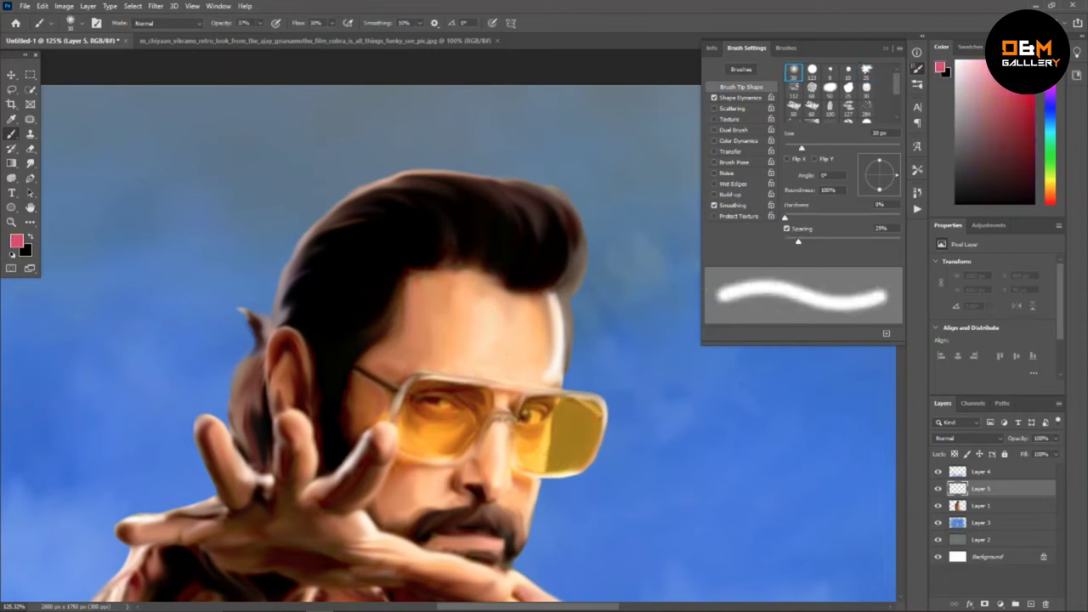
key("bracketright")
key("bracketright")
key("bracketright")
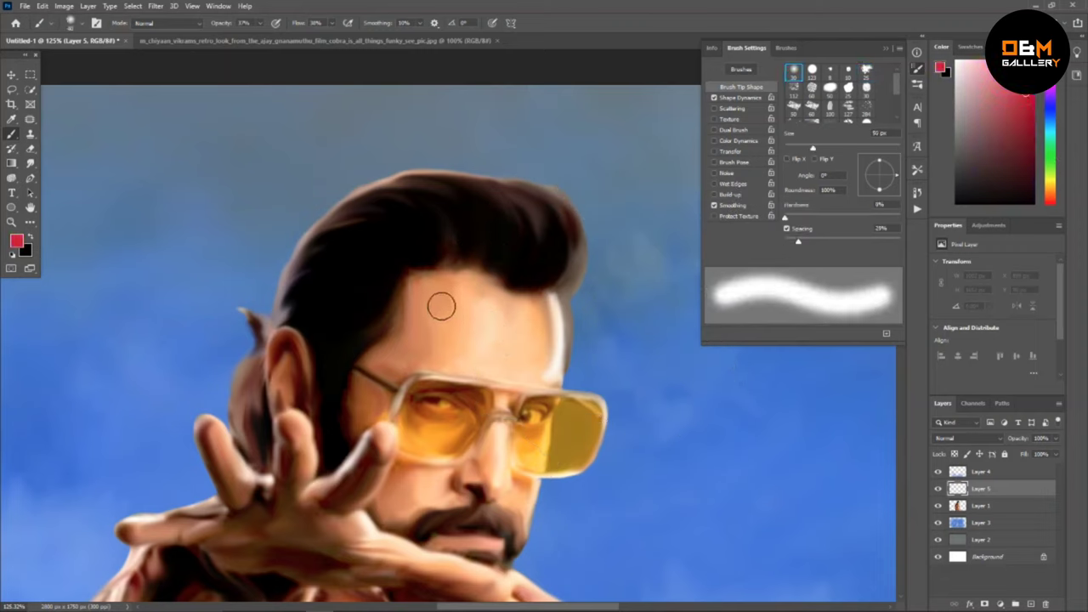
key("bracketright")
key("bracketright")
key("bracketright")
left_click_drag(439, 303, 448, 348)
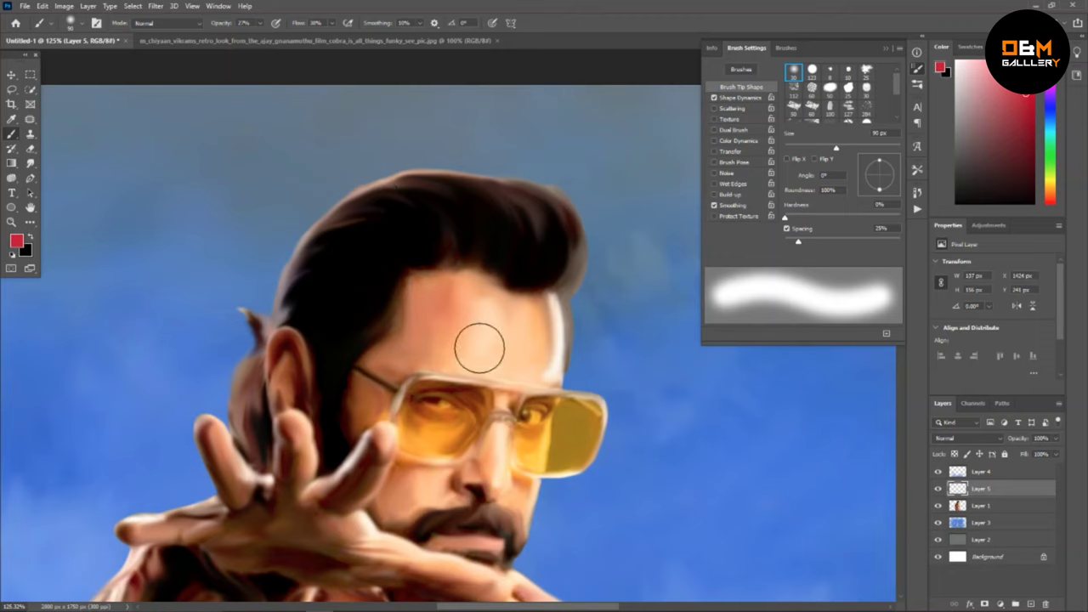
key("ctrl+z")
Shrink the brush to about 20–35 px for retouching the outstretched fingers.
key("bracketright")
key("bracketright")
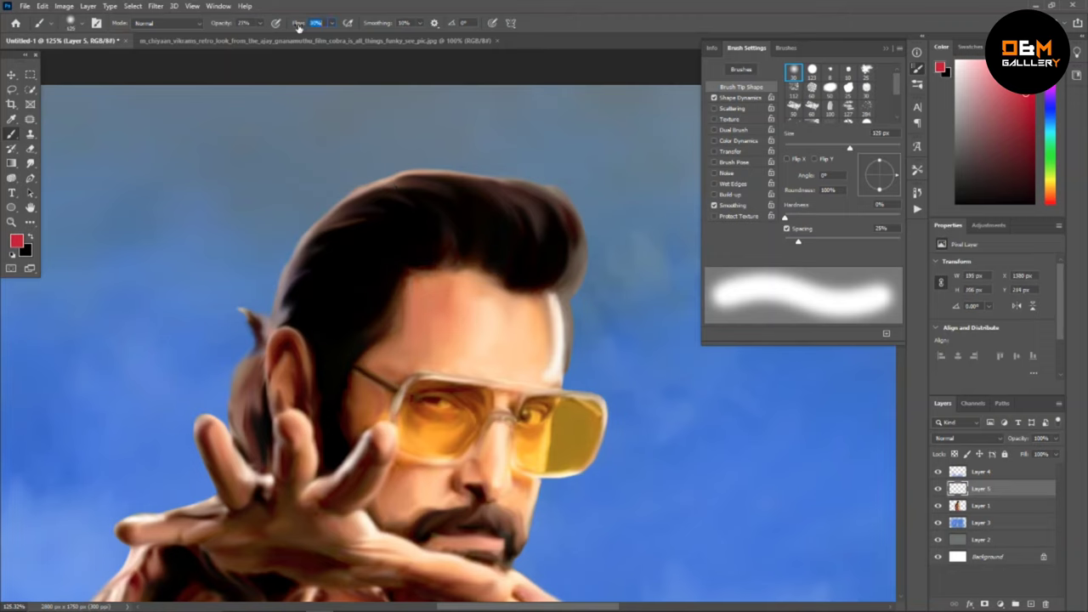
key("bracketleft")
key("bracketleft")
key("bracketleft")
key("bracketleft")
key("bracketleft")
key("bracketleft")
key("bracketleft")
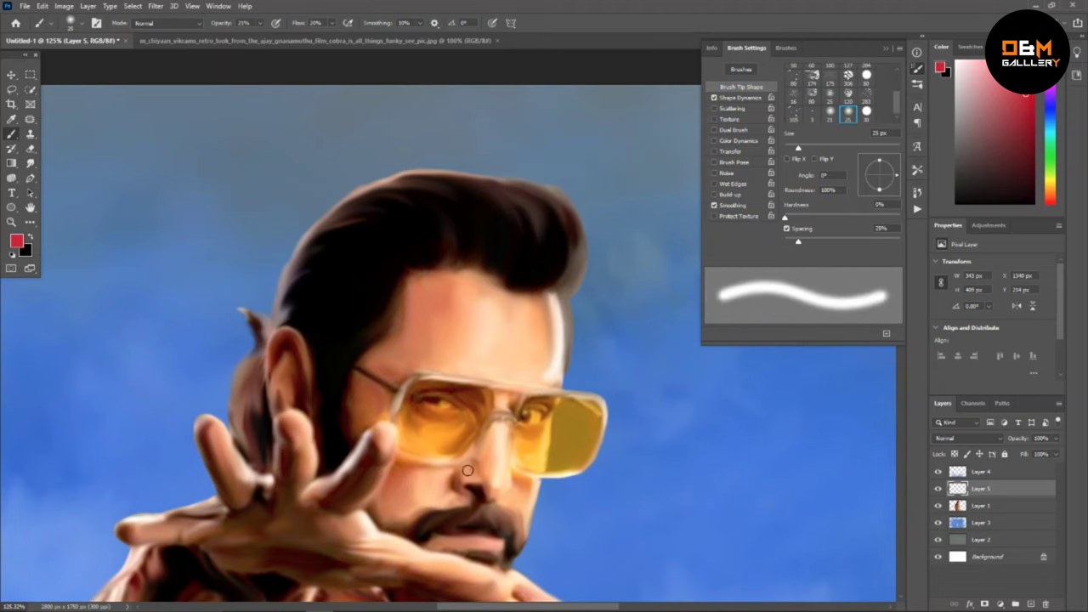
key("bracketleft")
scroll(476, 472, "up", 5)
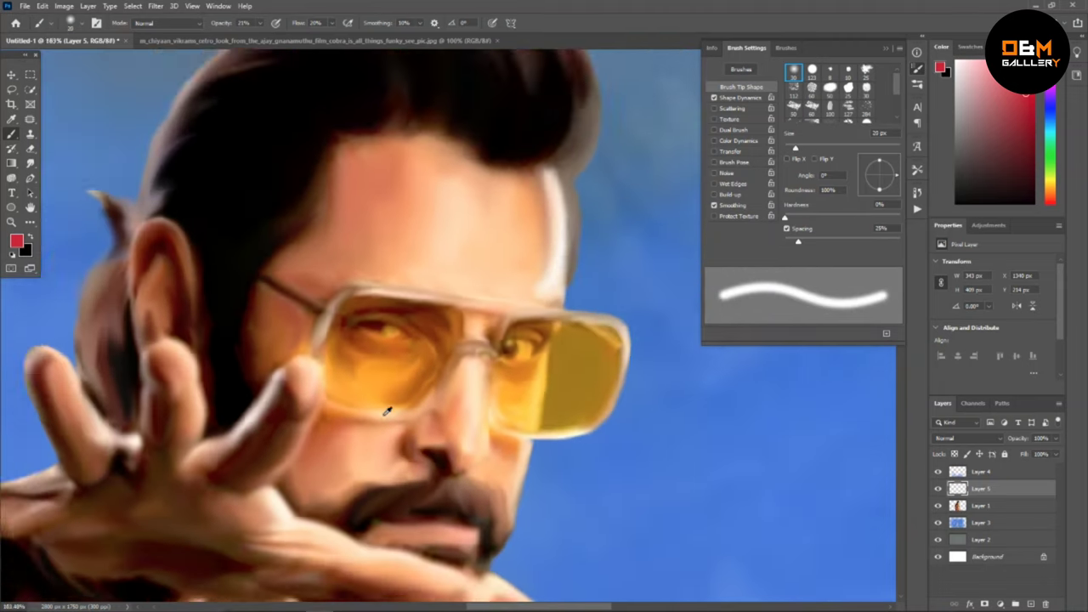
scroll(514, 432, "down", 5)
scroll(501, 359, "up", 2)
scroll(501, 359, "up", 2)
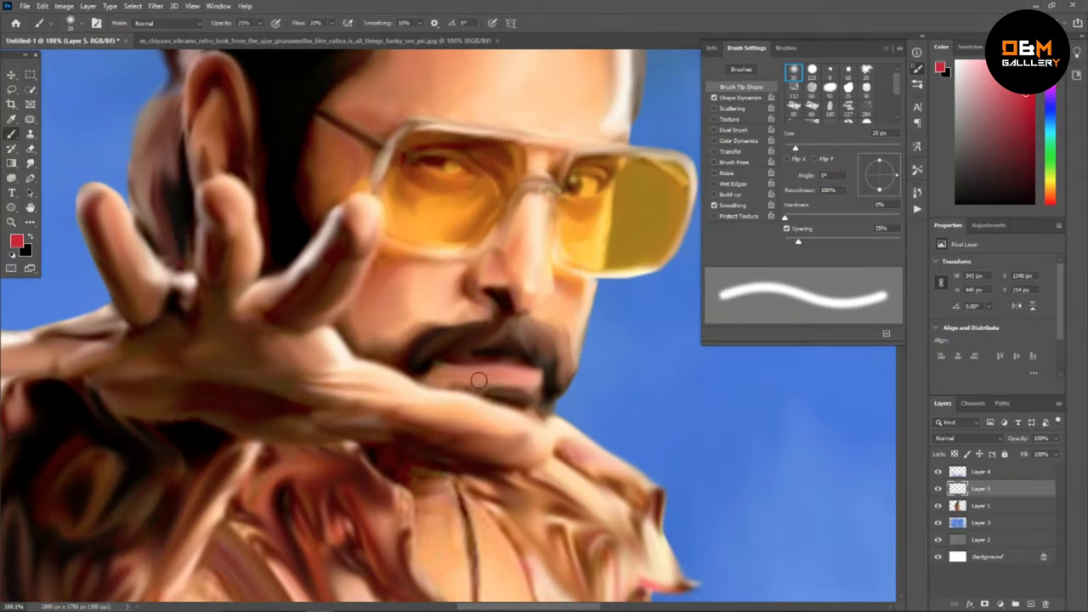
key("bracketright")
key("bracketright")
key("bracketright")
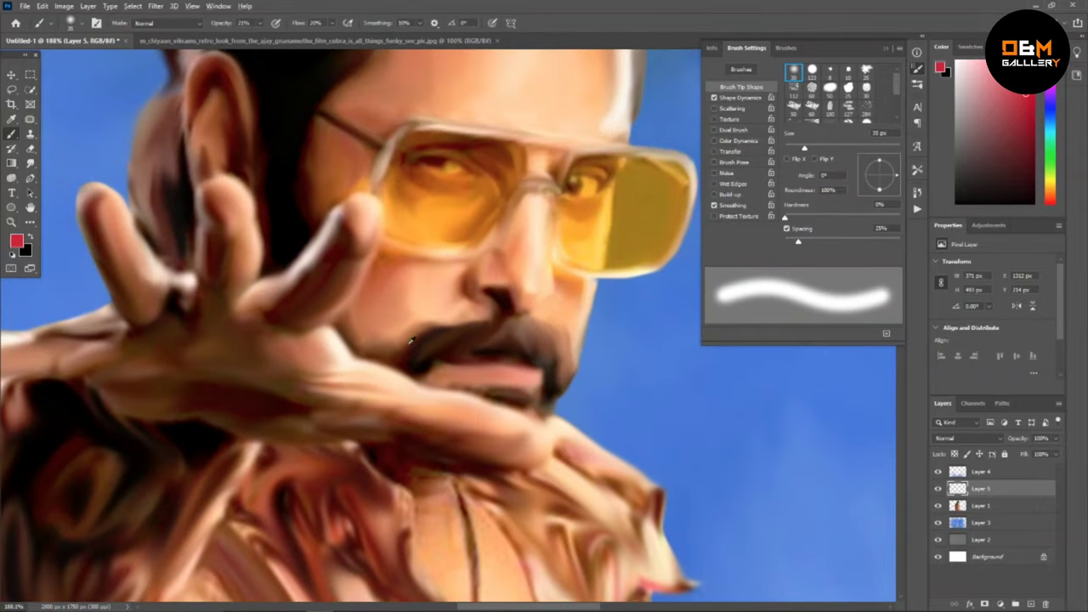
scroll(298, 255, "down", 1)
key("bracketleft")
key("bracketleft")
key("bracketleft")
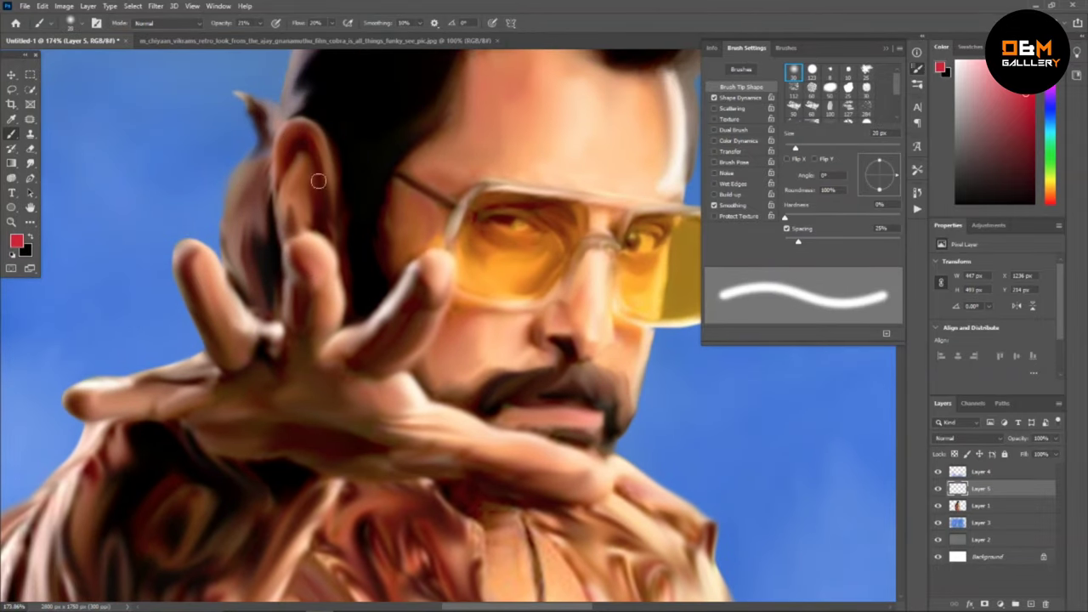
scroll(435, 301, "down", 3)
scroll(340, 276, "up", 3)
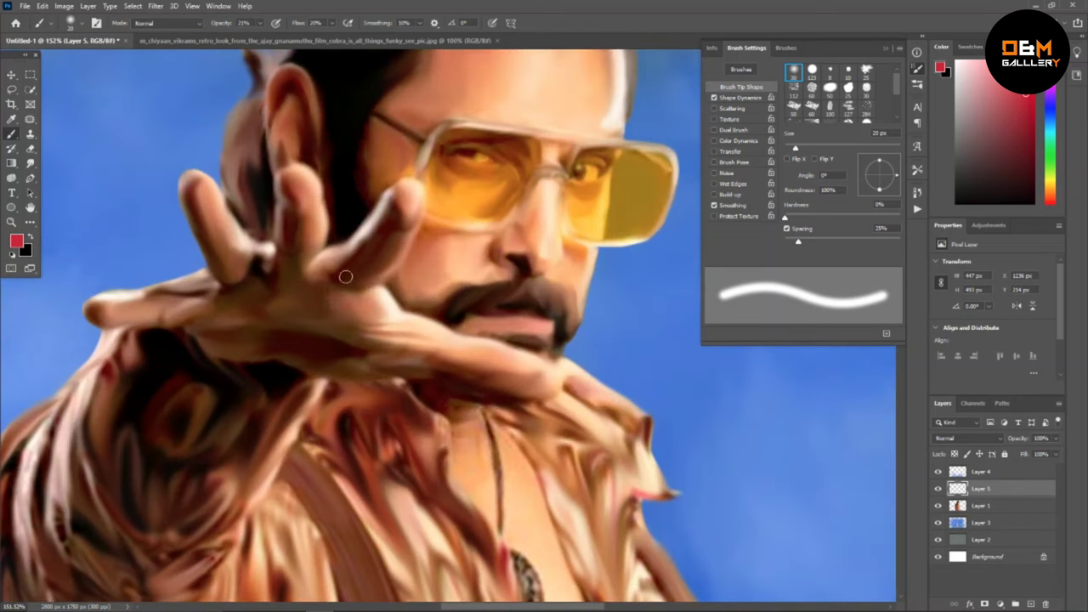
Resize the brush between finger detail and broader chest strokes.
key("bracketright")
key("bracketright")
key("bracketright")
key("bracketright")
key("bracketleft")
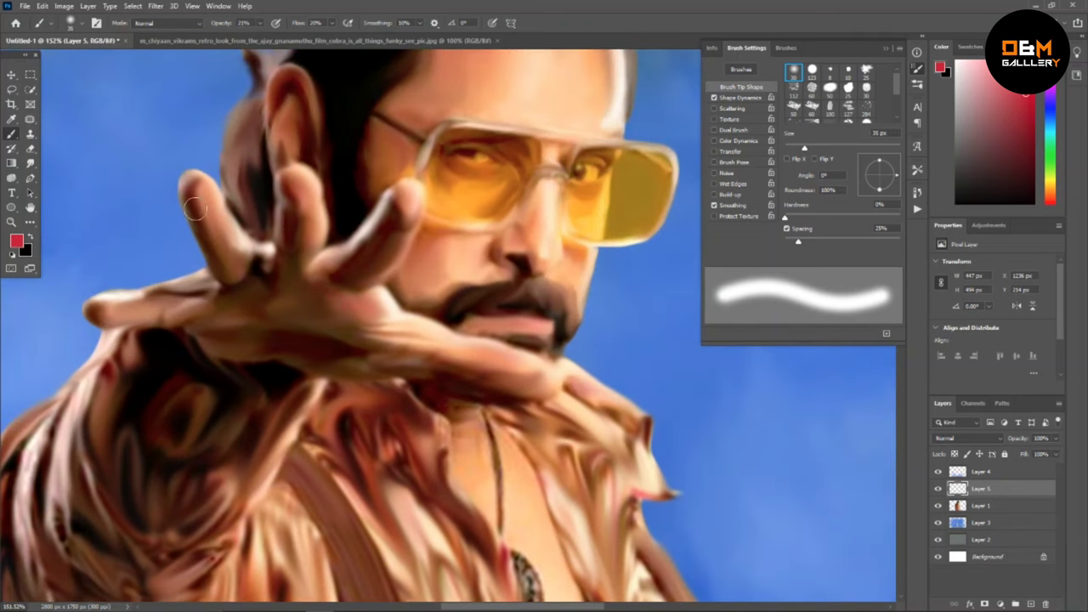
scroll(409, 329, "down", 3)
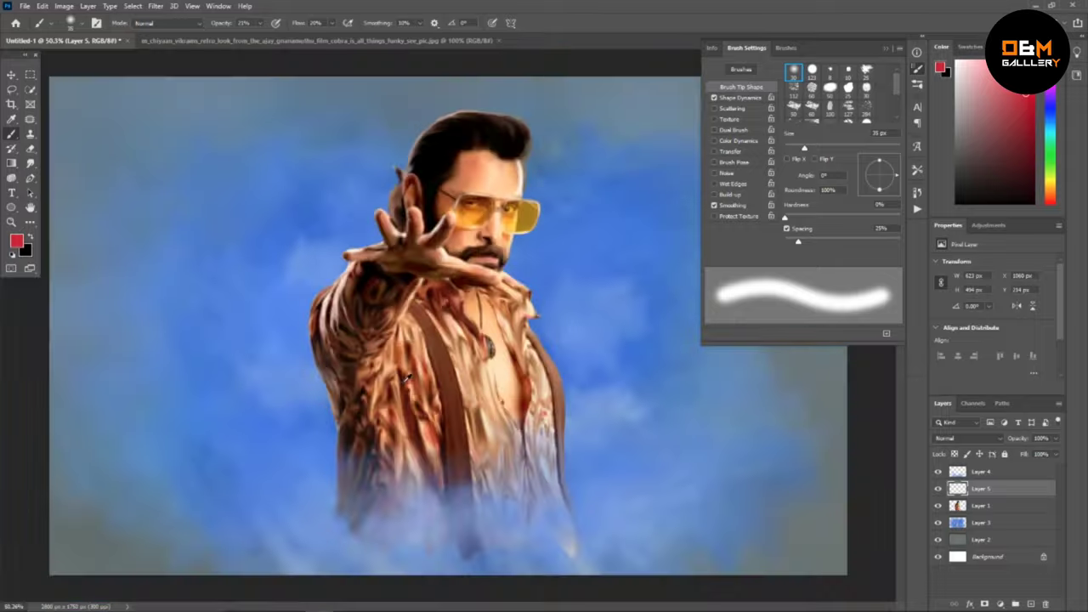
scroll(499, 304, "up", 3)
key("bracketright")
key("bracketright")
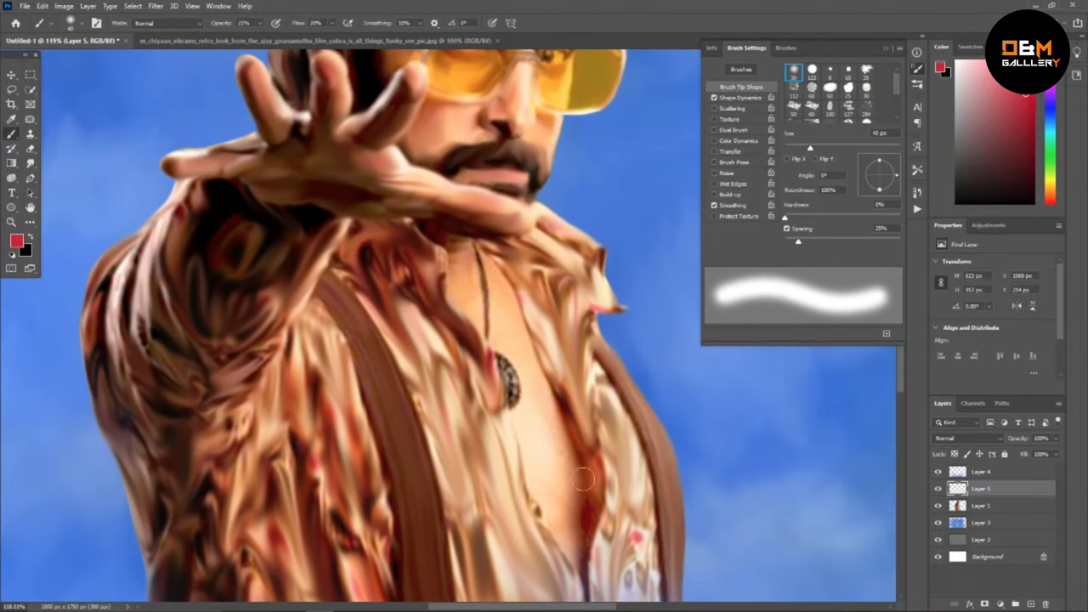
key("bracketright")
key("bracketleft")
scroll(488, 263, "down", 5)
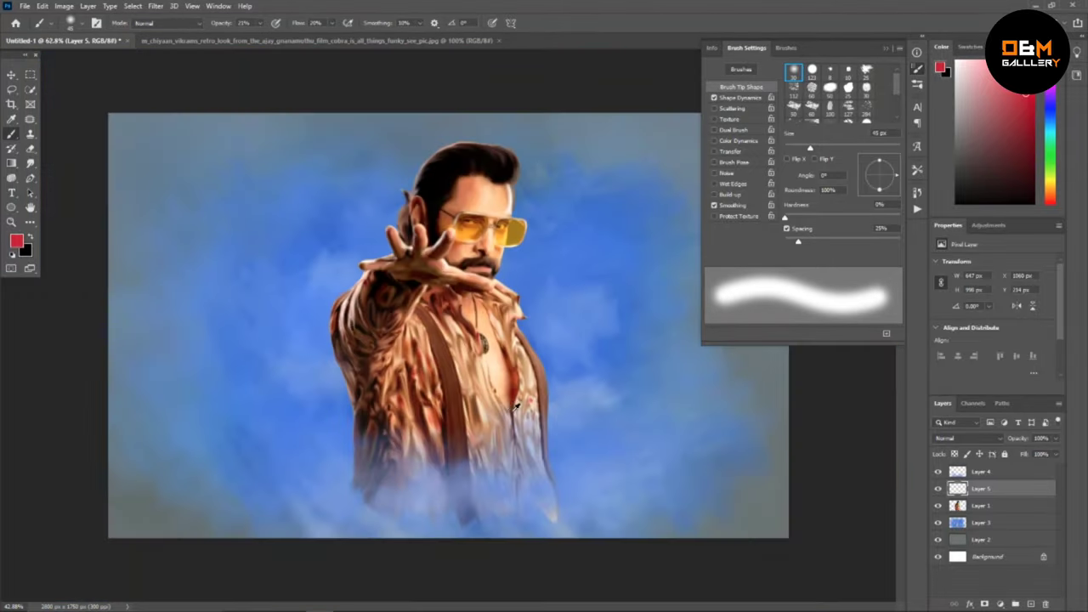
scroll(228, 418, "up", 3)
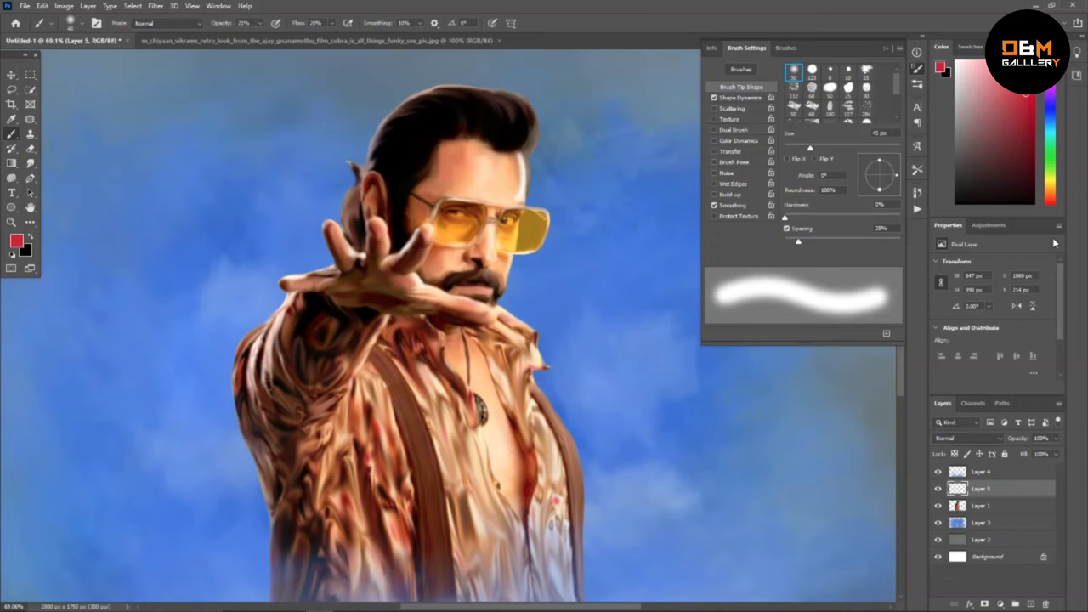
Paint the sunglass lenses in a muted gold tone, fine-tuning brush size.
left_click_drag(1053, 187, 1053, 174)
left_click(994, 79)
scroll(511, 233, "up", 3)
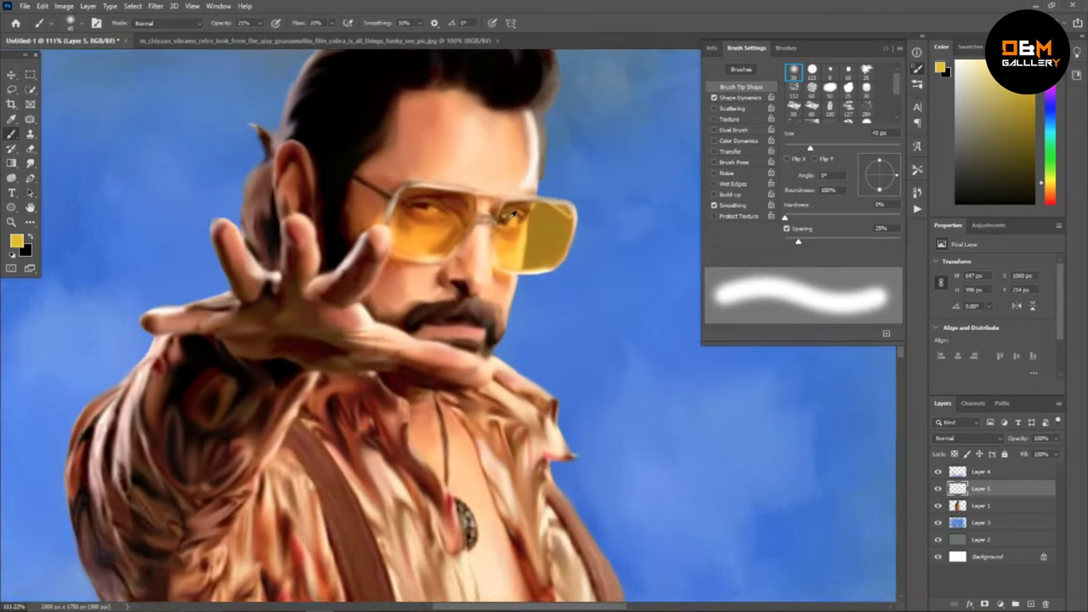
key("bracketright")
key("bracketright")
key("bracketright")
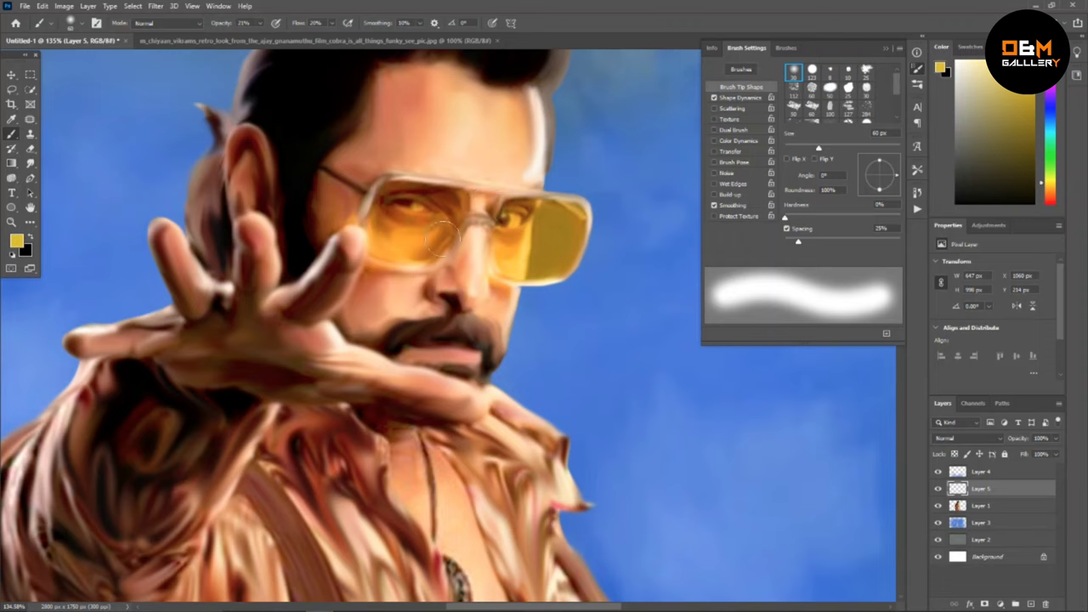
key("bracketleft")
key("bracketleft")
key("bracketleft")
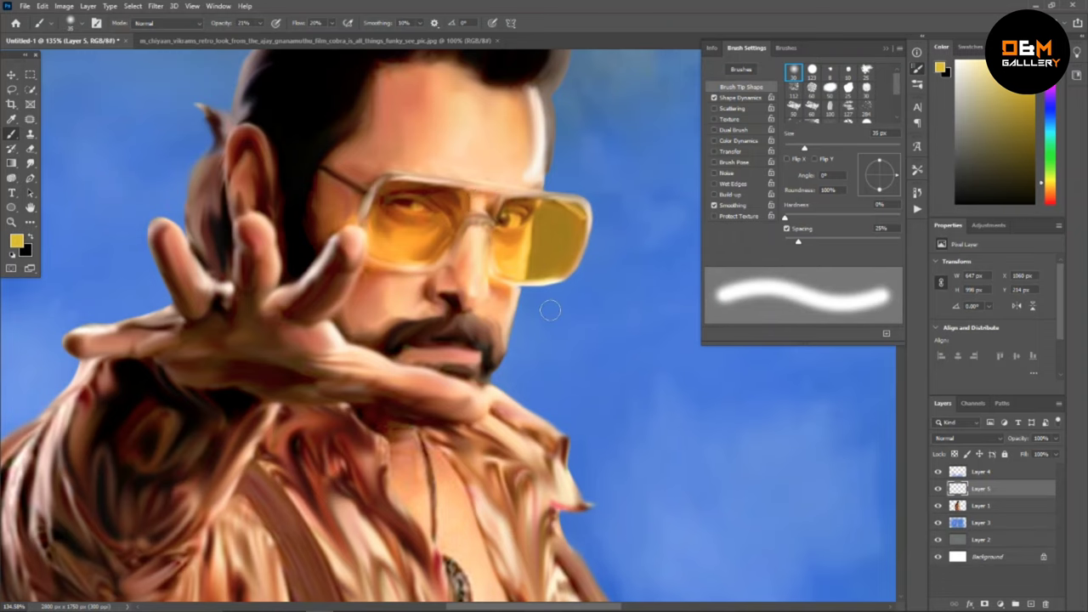
scroll(511, 236, "up", 2)
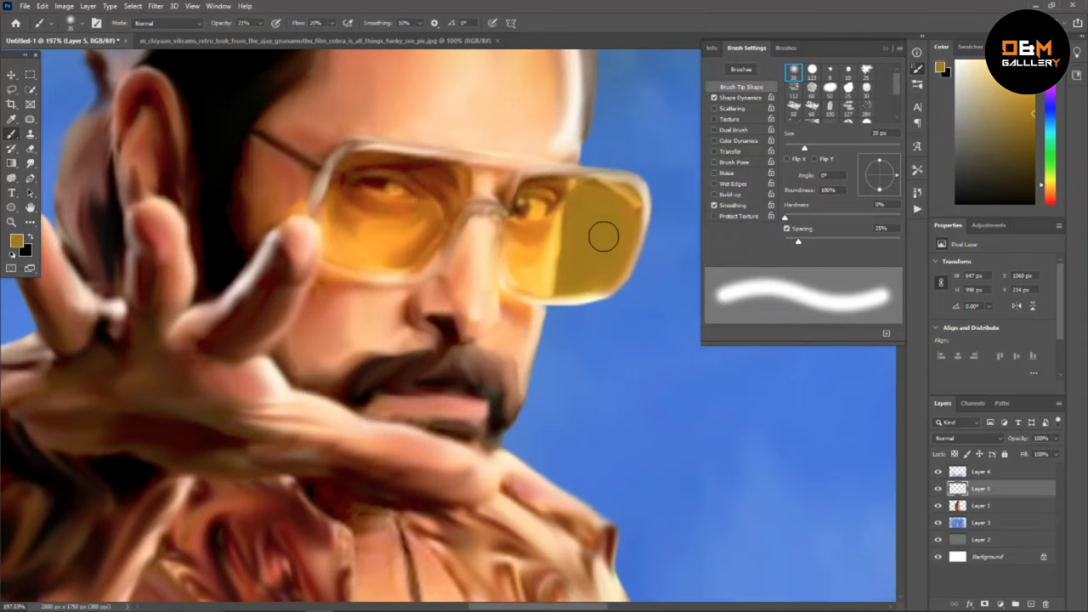
scroll(614, 210, "down", 3)
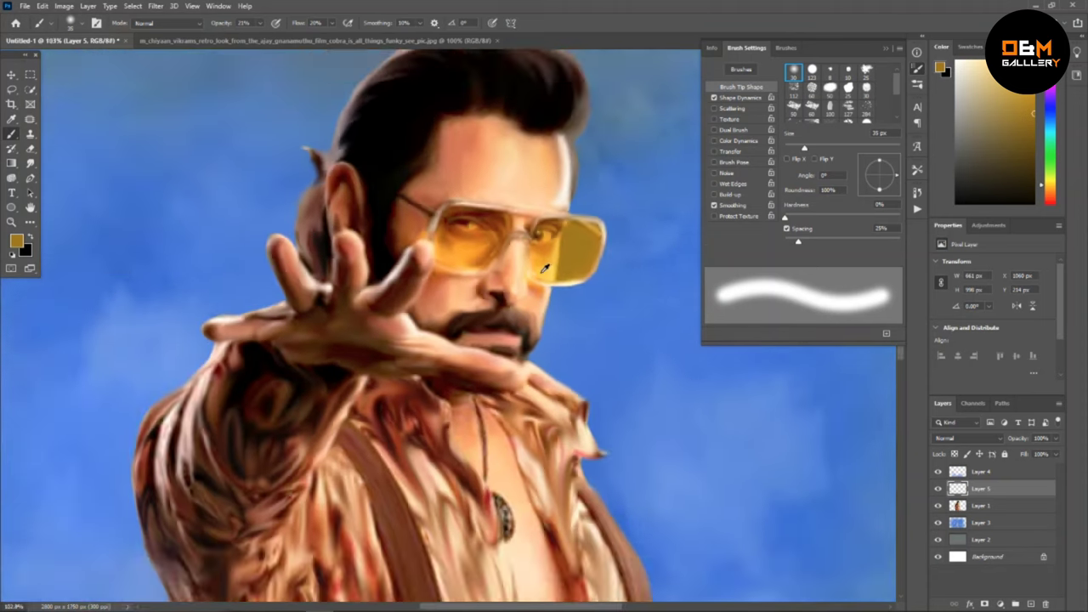
scroll(508, 247, "up", 3)
key("bracketright")
key("bracketright")
key("bracketleft")
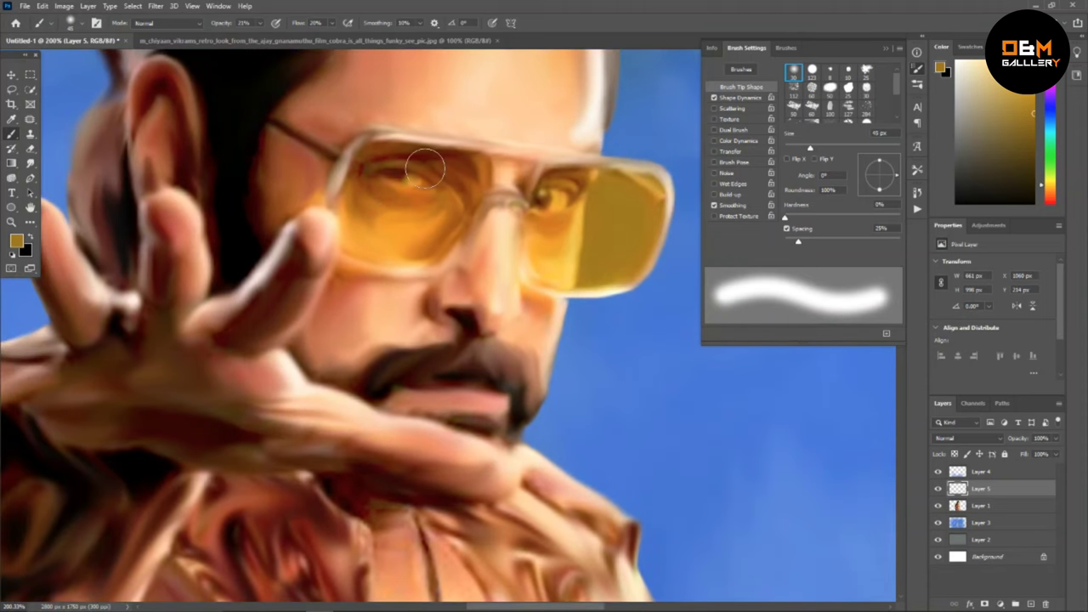
scroll(544, 255, "down", 3)
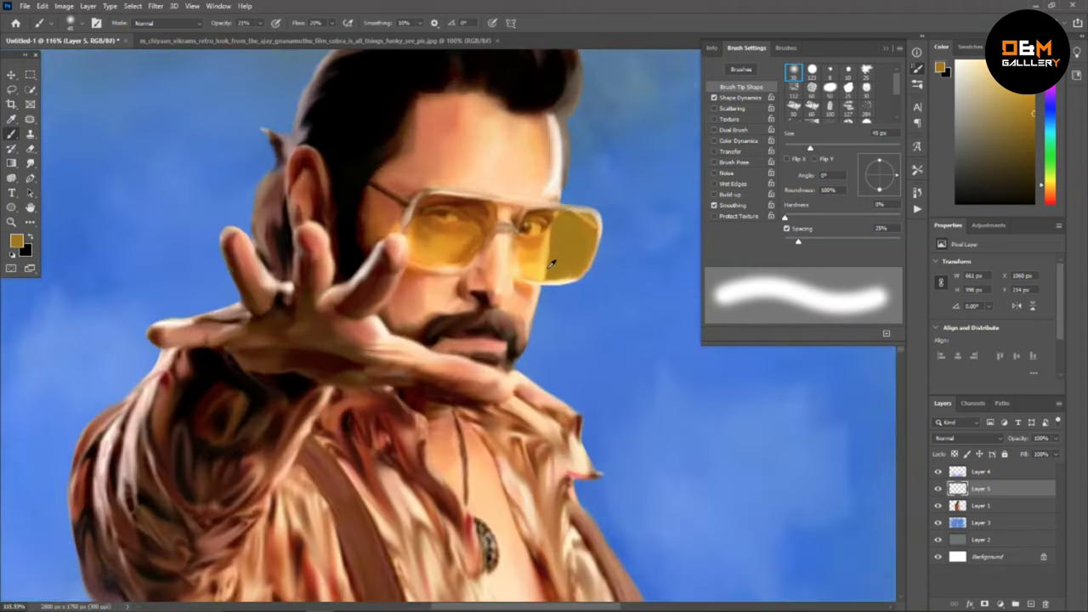
scroll(482, 352, "up", 3)
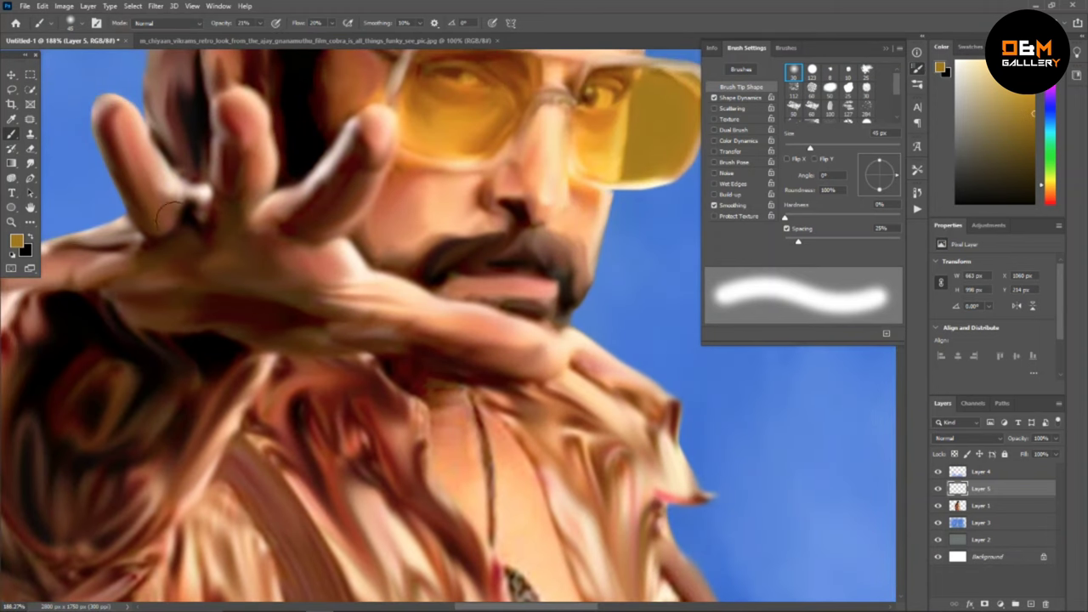
Sample a skin tone from the face and touch up small details near the beard.
left_click(420, 201, "alt")
key("bracketleft")
key("bracketleft")
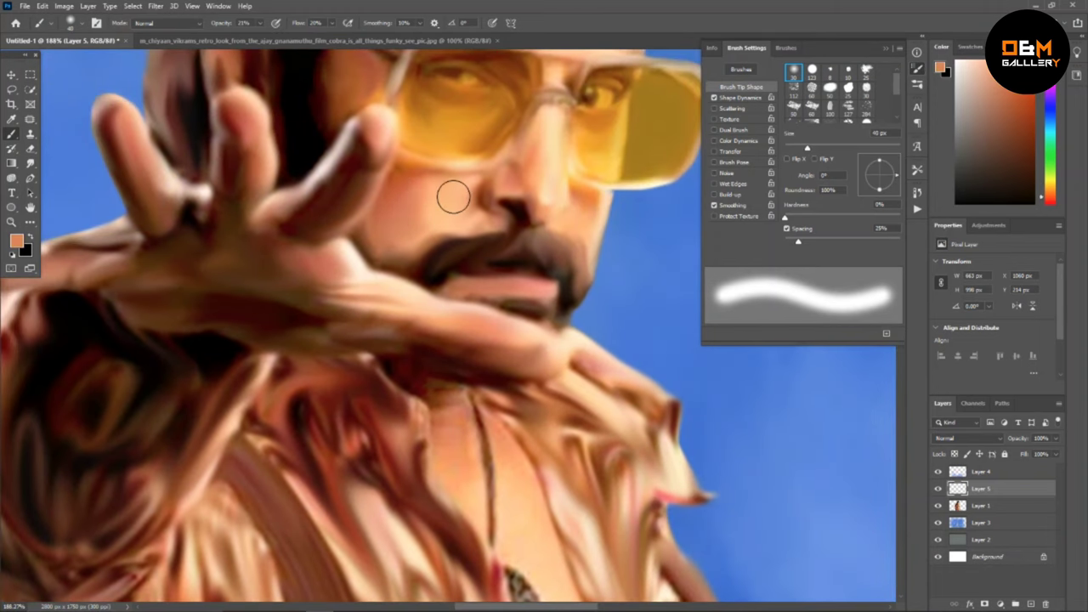
key("bracketleft")
key("bracketleft")
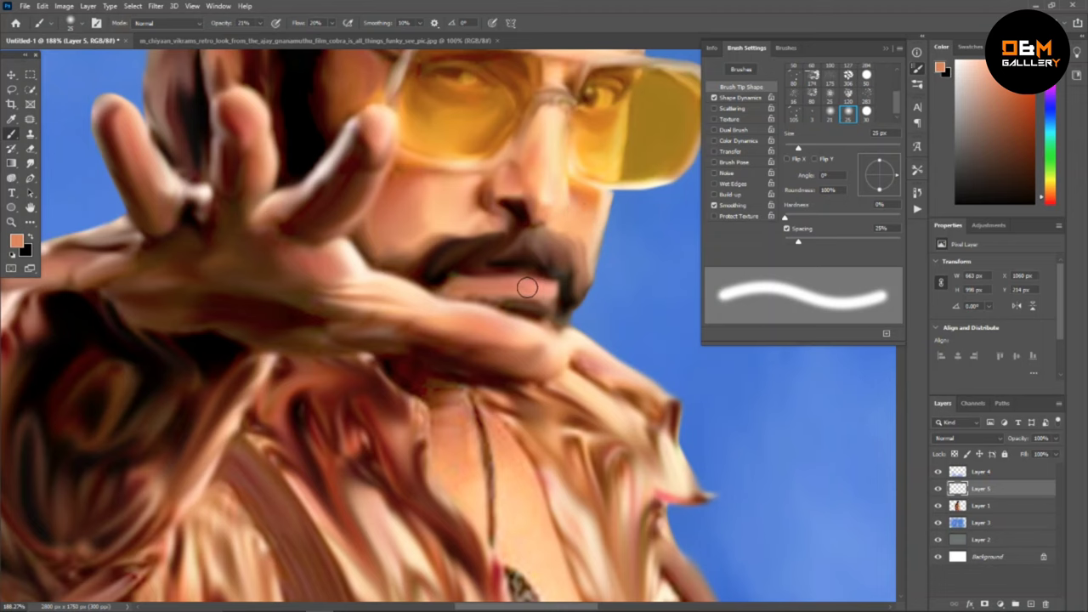
scroll(529, 282, "down", 5)
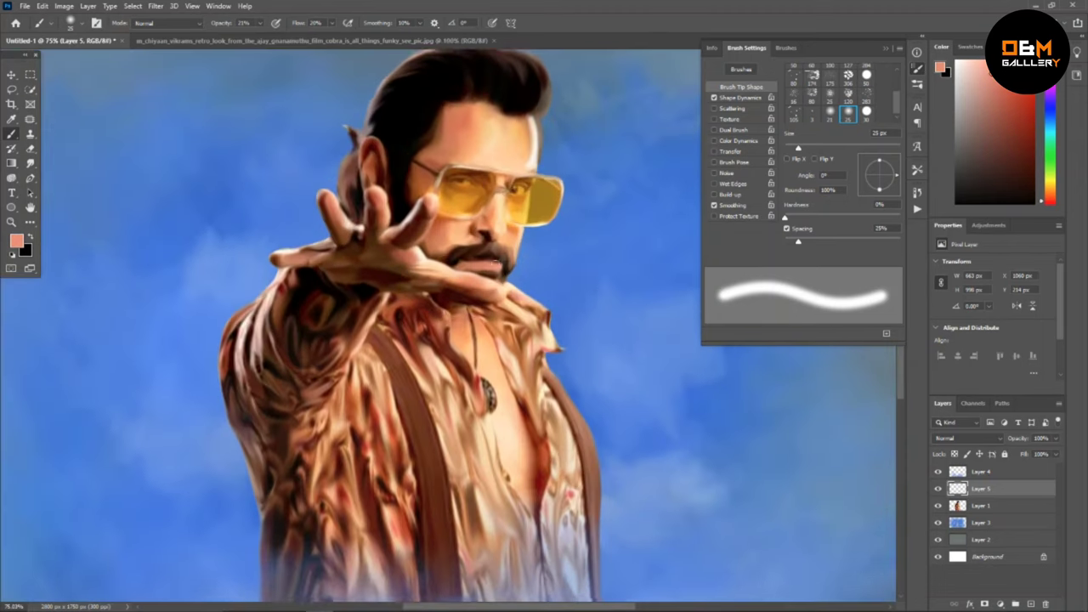
scroll(519, 459, "up", 5)
scroll(518, 460, "down", 2)
Smudge the man's chest and pendant on Layer 1 with a 30–40 px Smudge brush.
key("r")
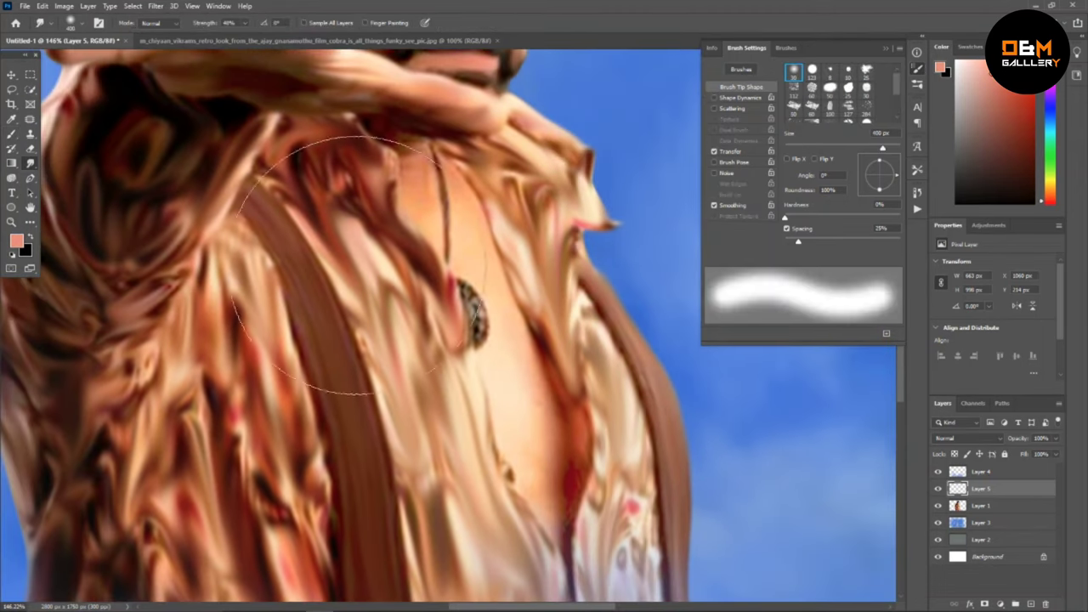
key("bracketleft")
key("bracketleft")
key("bracketleft")
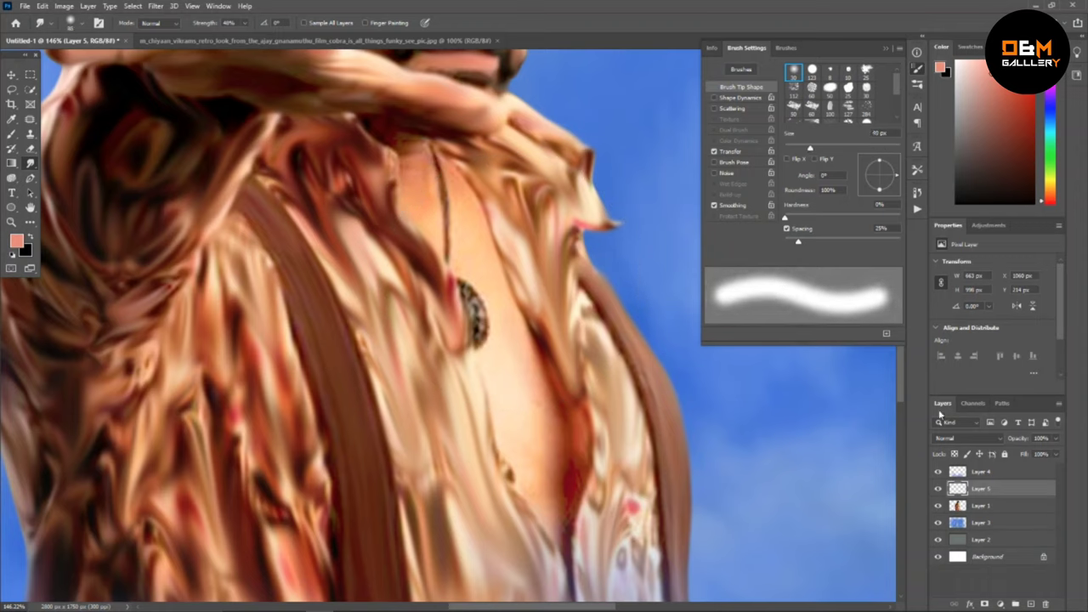
left_click(982, 506)
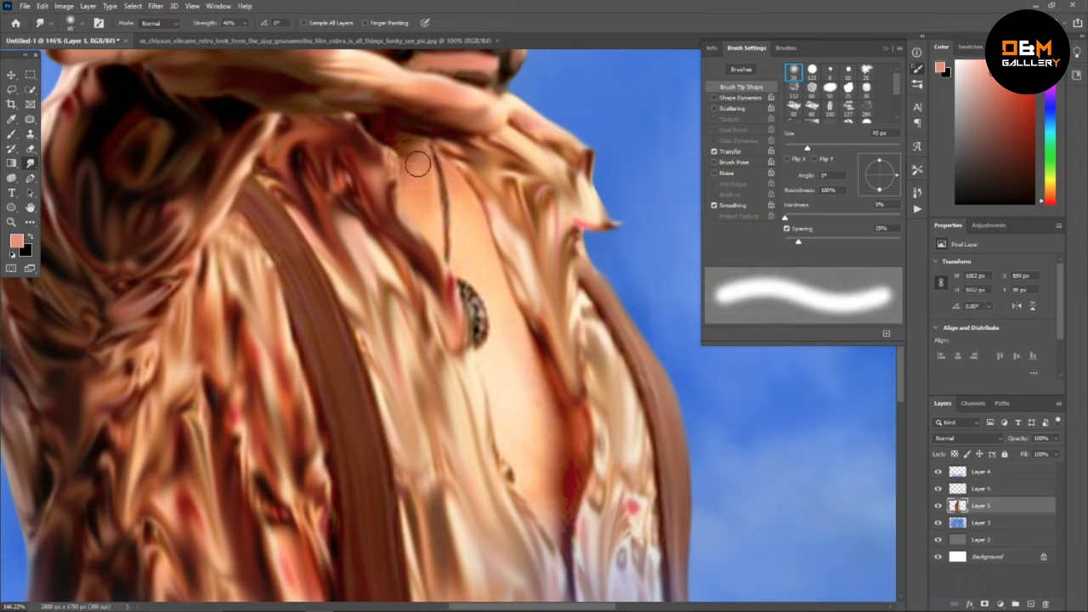
key("p")
left_click(30, 164)
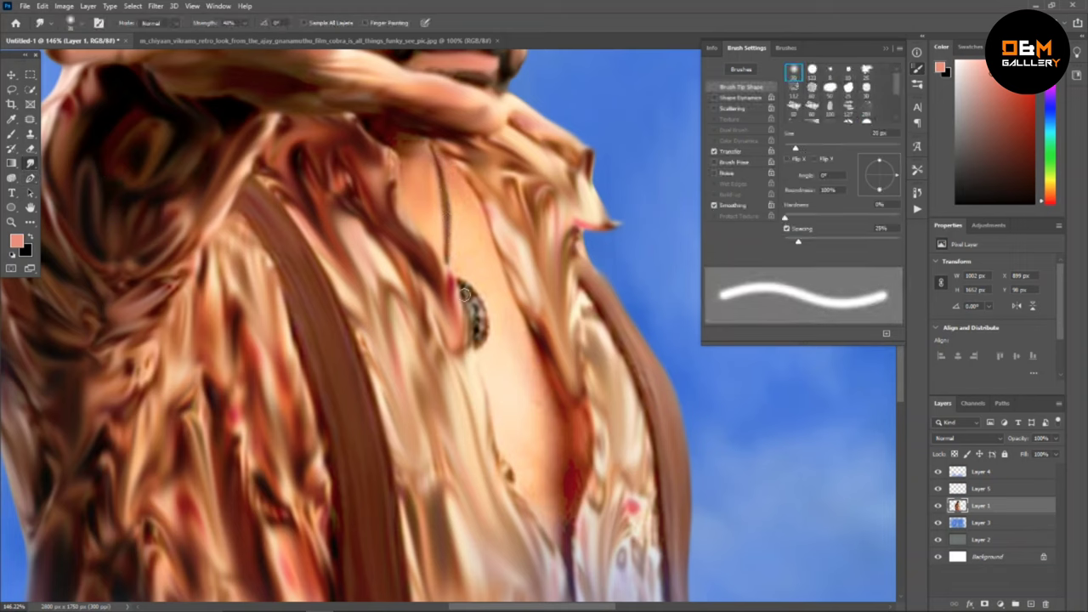
key("bracketright")
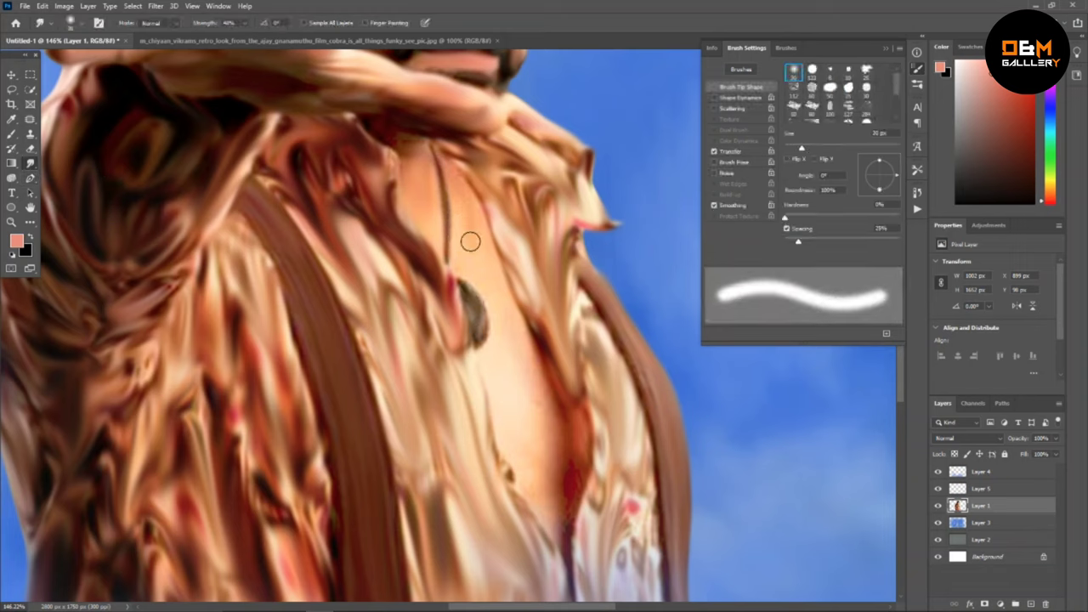
key("bracketright")
key("bracketright")
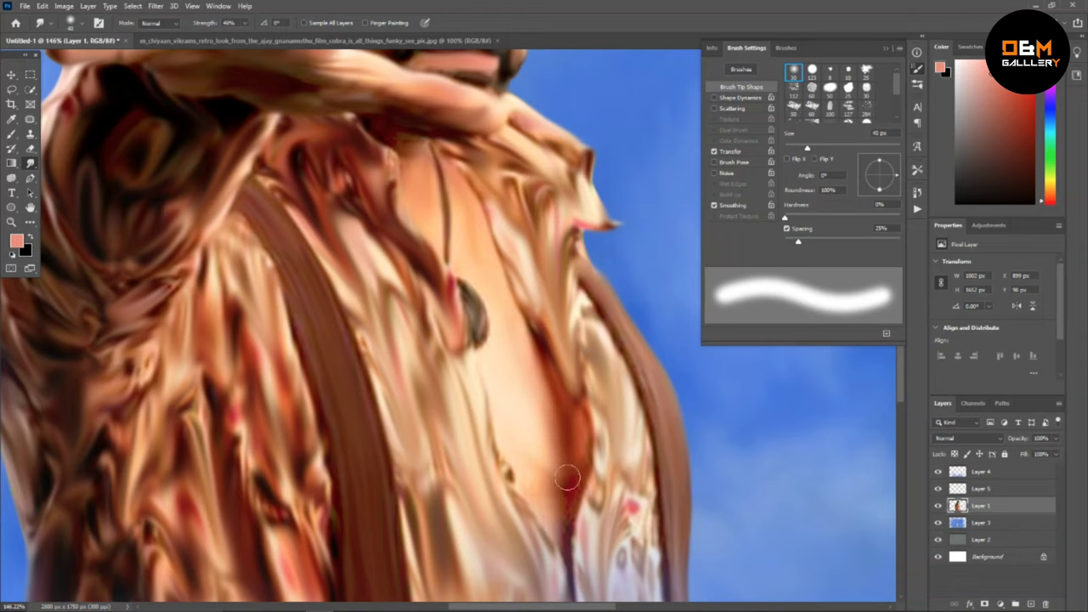
scroll(540, 488, "down", 5)
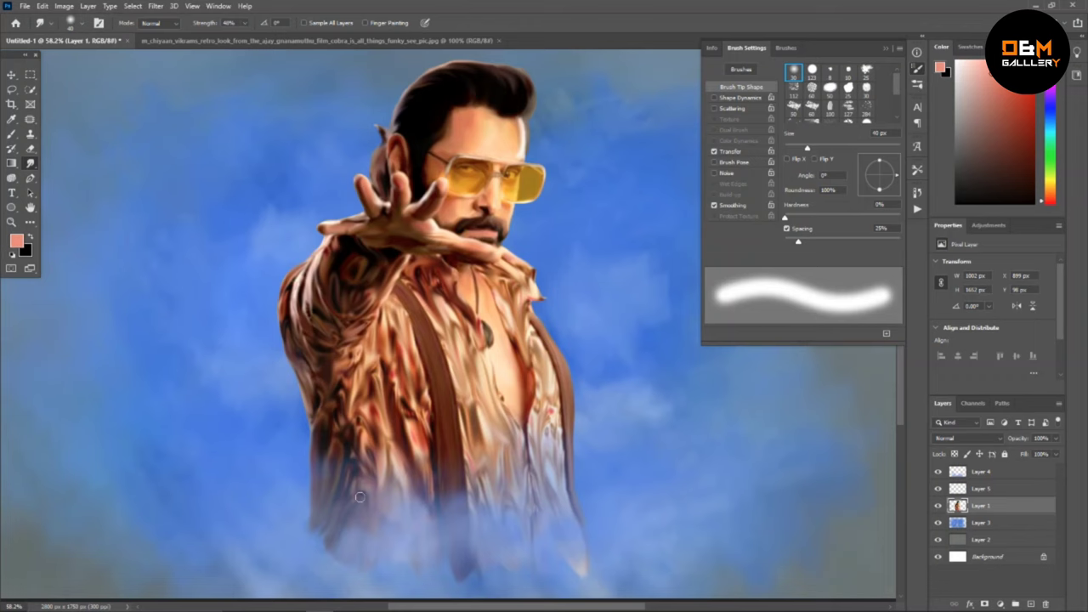
key("e")
scroll(332, 553, "down", 1)
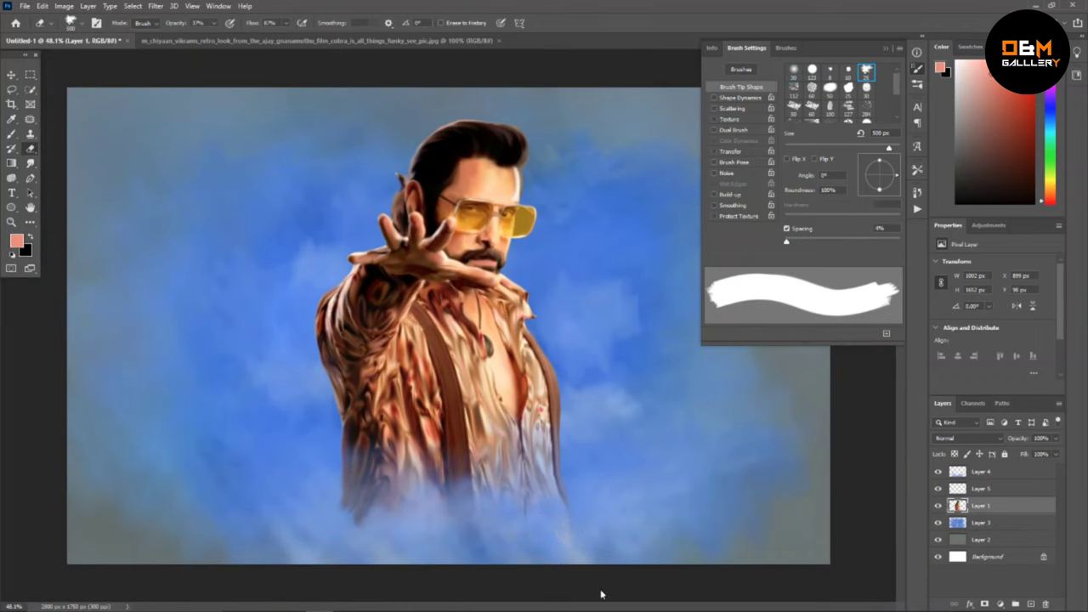
Erase the figure's bottom edge into the mist with a smaller cloud eraser stroke.
scroll(613, 527, "up", 2)
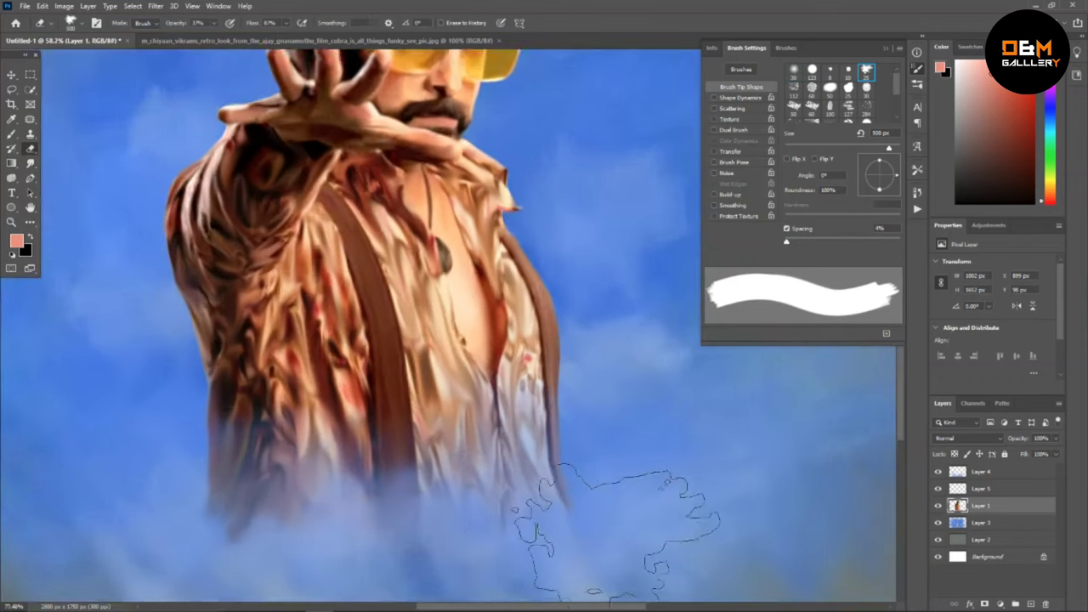
scroll(782, 473, "down", 1)
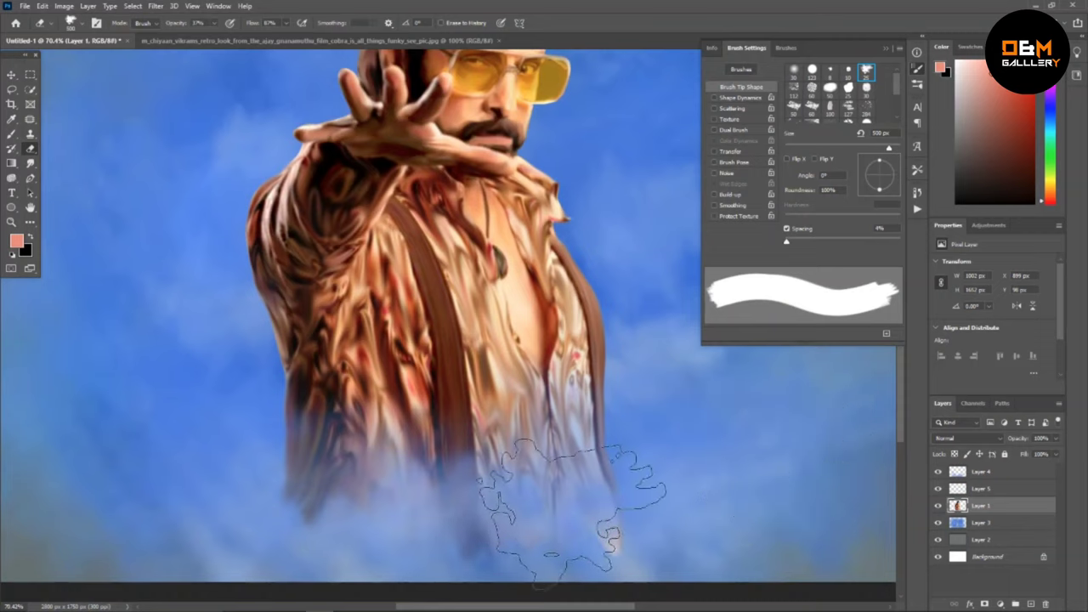
key("bracketleft")
key("bracketleft")
key("bracketleft")
mouse_move(505, 562)
left_mouse_down()
mouse_move(377, 571)
mouse_move(312, 529)
left_mouse_up()
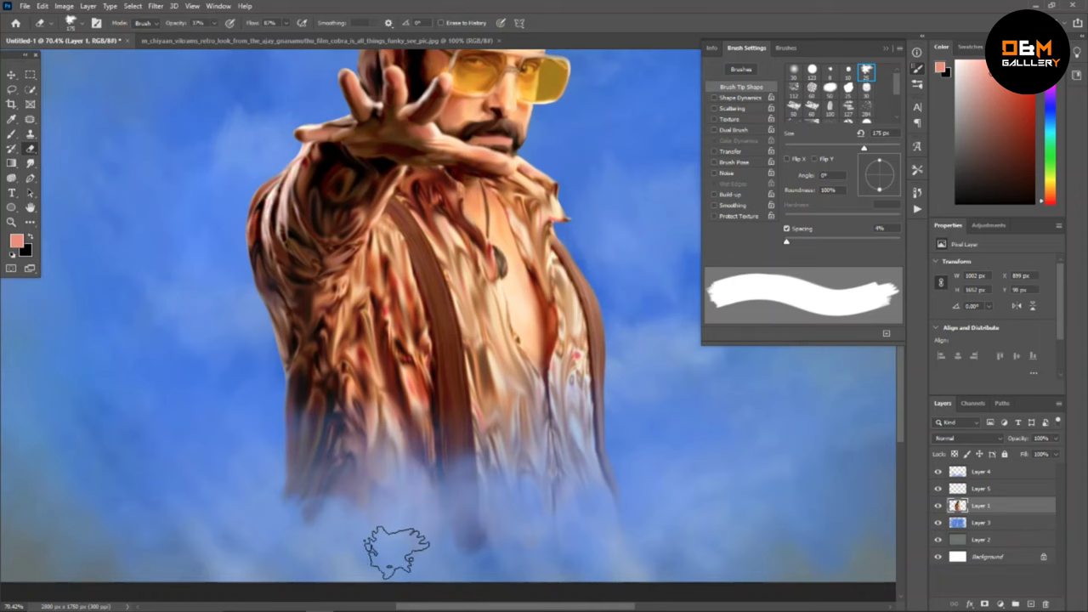
scroll(275, 395, "down", 2)
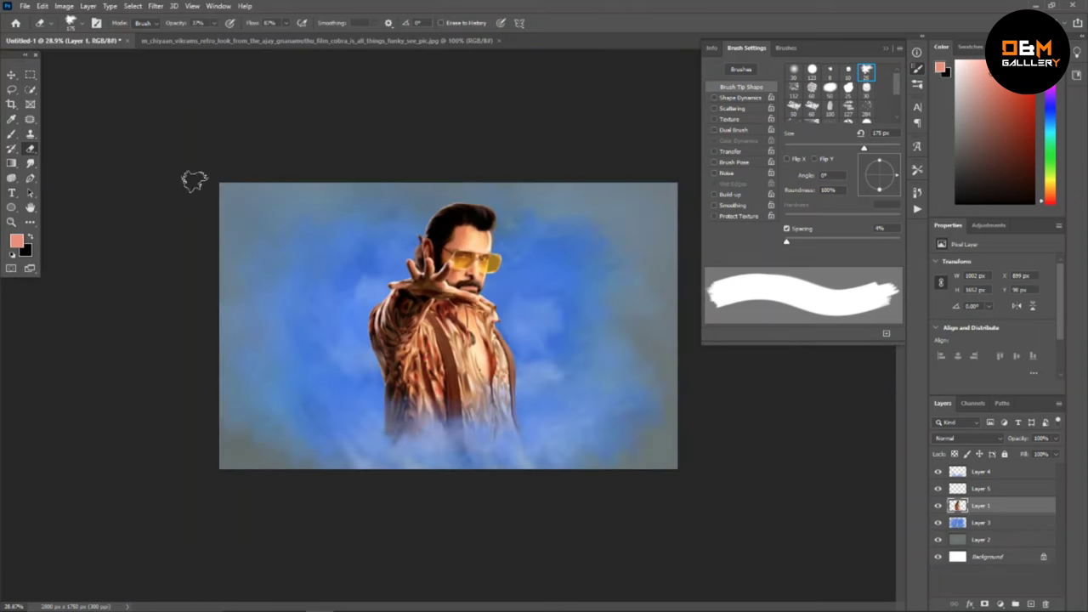
key("v")
scroll(468, 355, "up", 2)
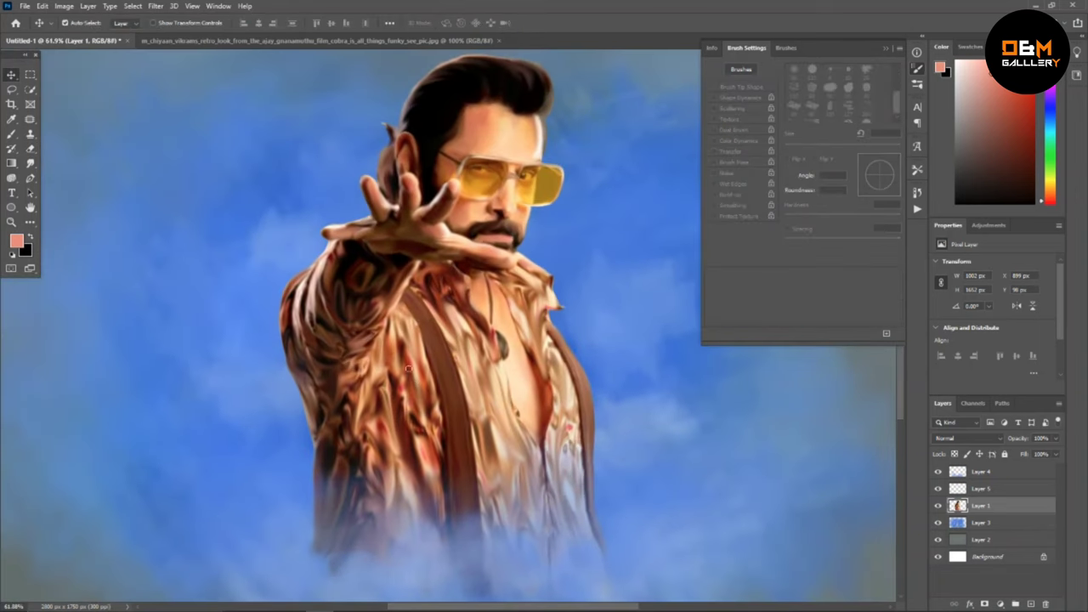
key("b")
scroll(399, 421, "up", 3)
Add a new layer and paint shirt strokes with sampled dark and light browns.
left_click(1030, 603)
left_click(399, 357, "alt")
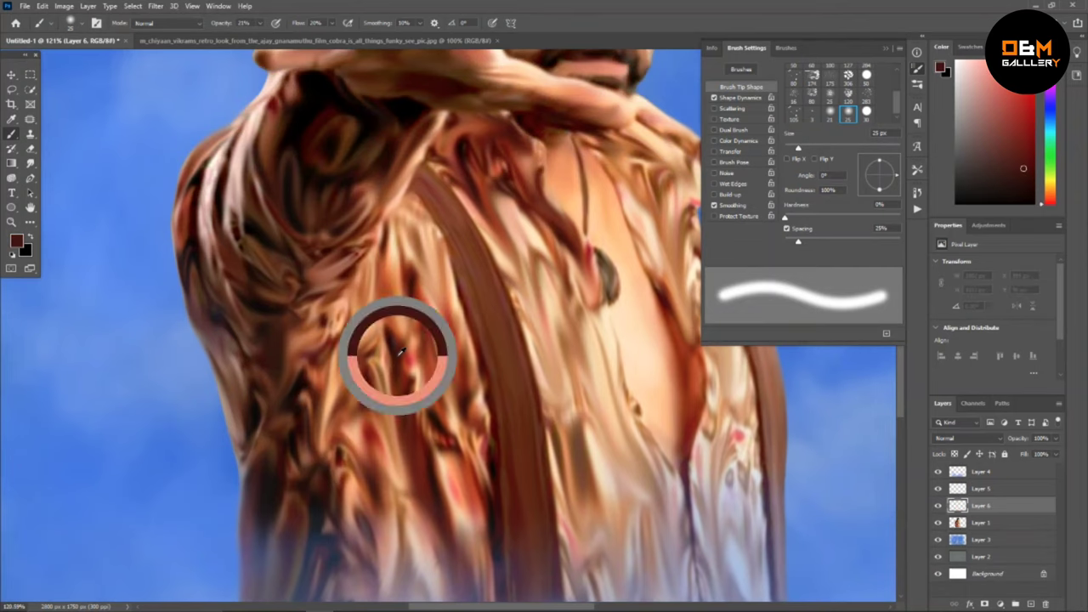
scroll(422, 467, "down", 3)
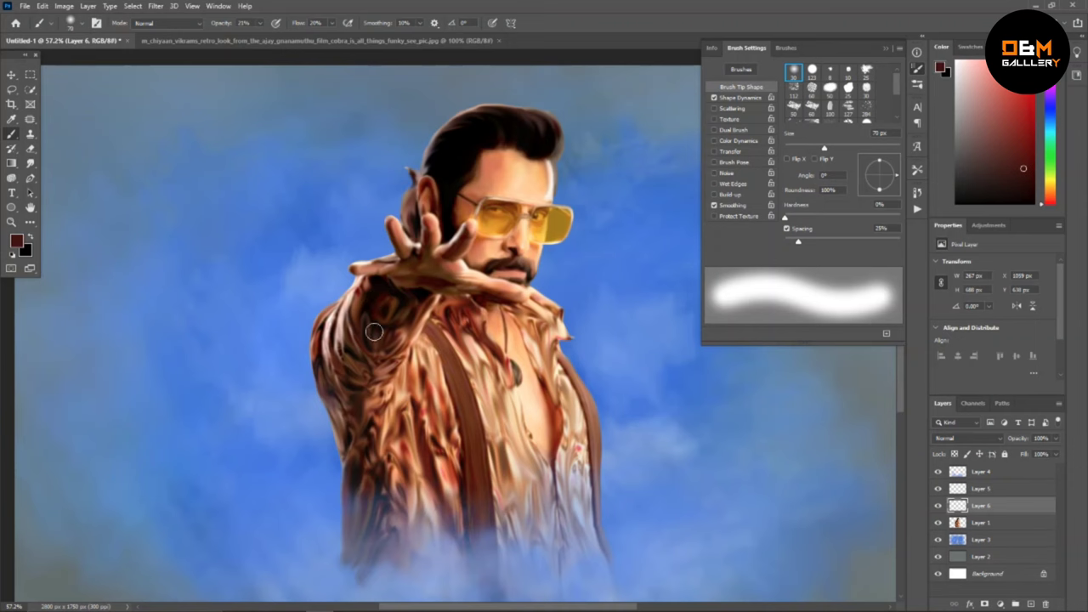
scroll(423, 373, "up", 2)
left_click(436, 340, "alt")
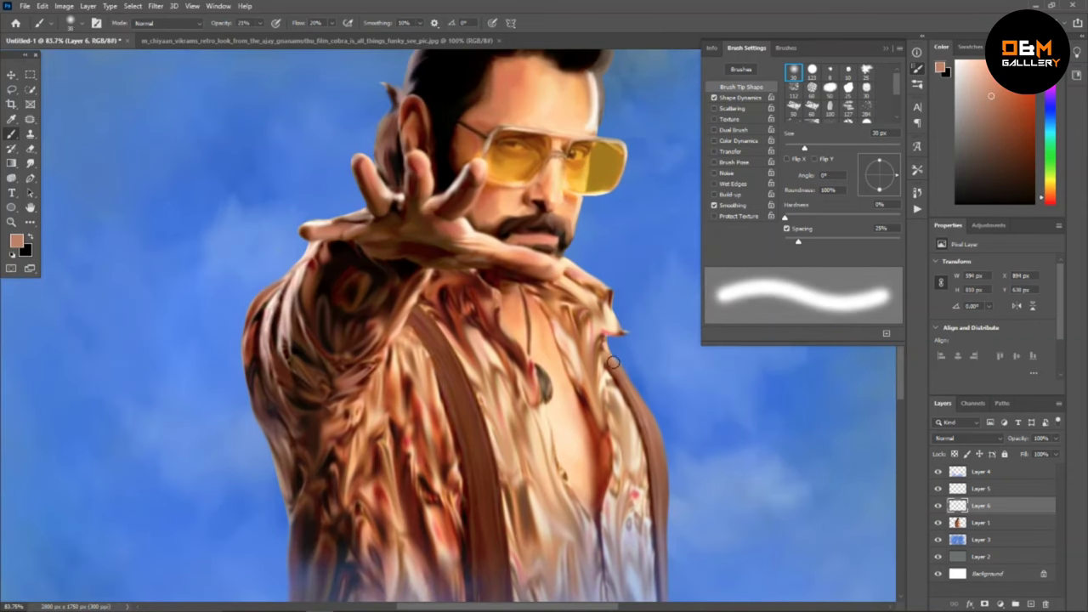
key("bracketleft")
key("bracketleft")
key("bracketleft")
scroll(630, 330, "up", 2)
scroll(630, 331, "up", 1)
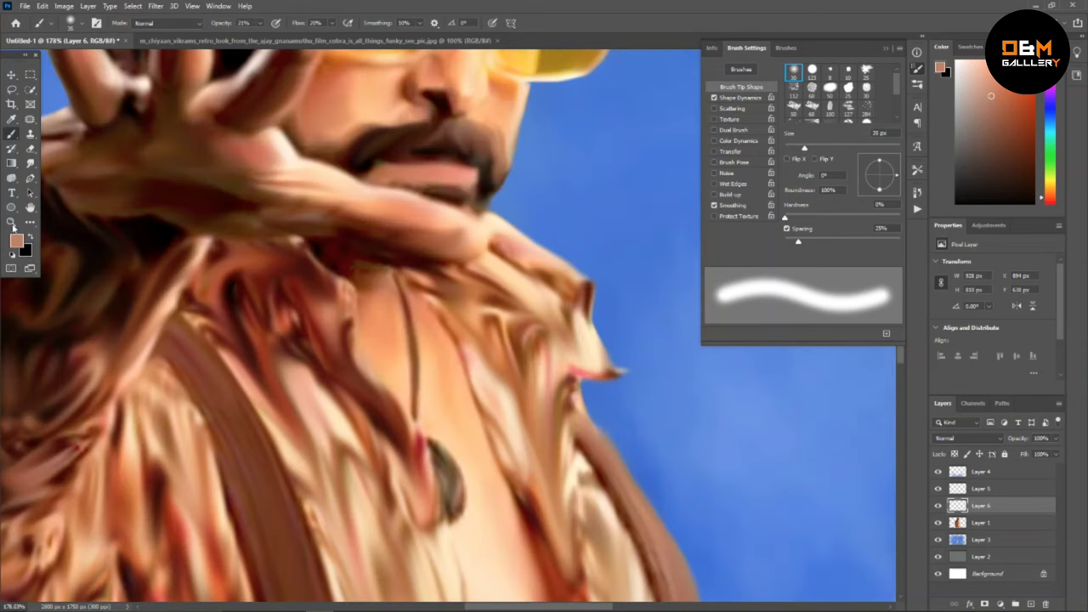
Smudge the collar and shirt edges on Layer 1 with a 15 px Smudge brush.
key("r")
scroll(603, 399, "up", 1)
key("bracketleft")
key("bracketleft")
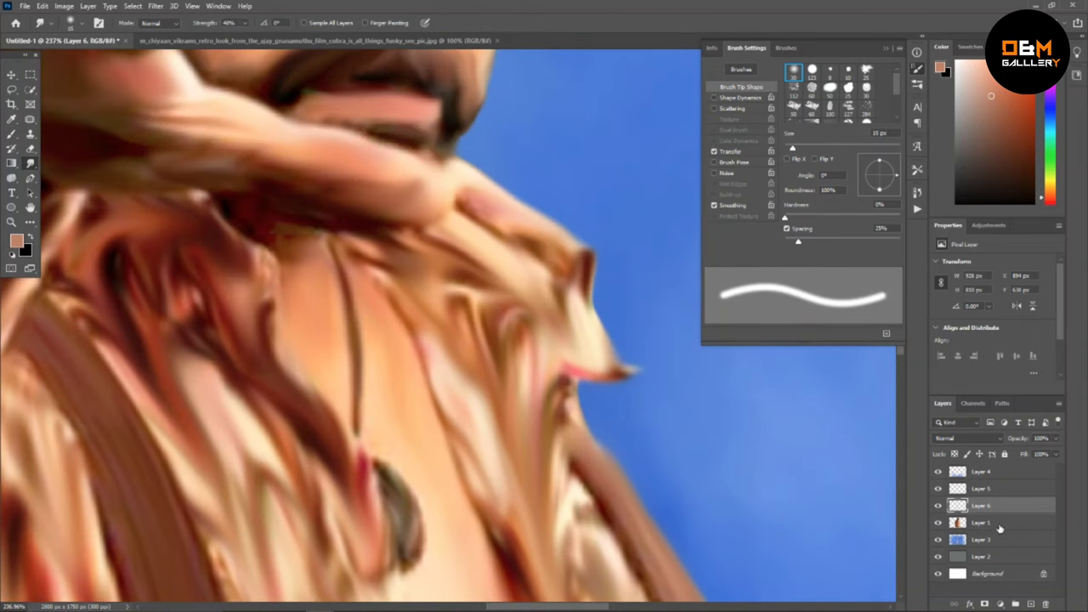
left_click(1001, 524)
scroll(588, 392, "down", 2)
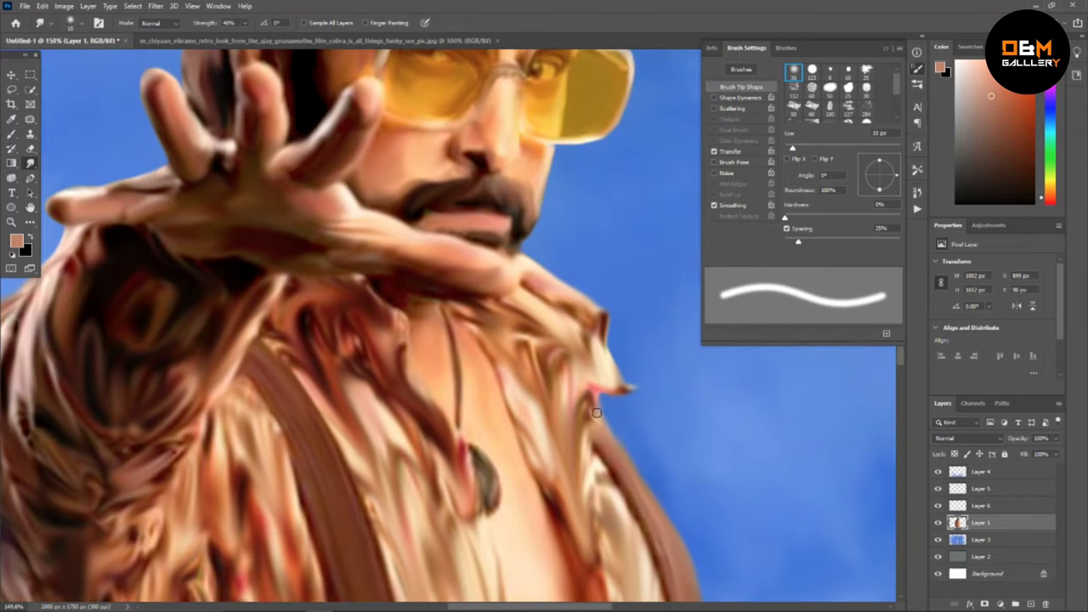
scroll(597, 412, "down", 4)
scroll(539, 208, "up", 3)
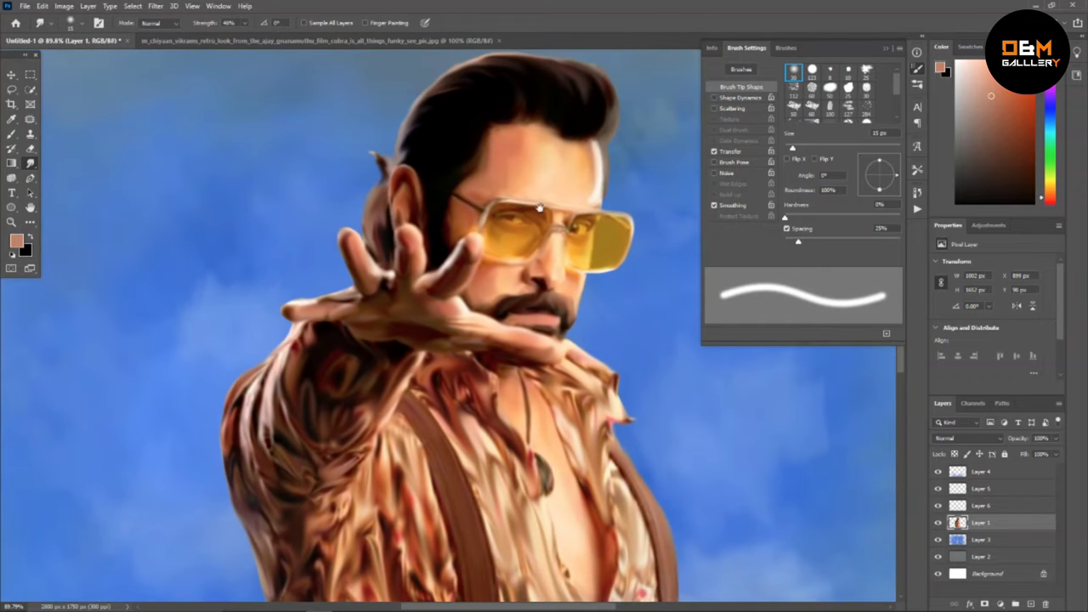
scroll(540, 207, "up", 2)
Paint 1 px mustache detail in sampled dark brown at 64% opacity.
key("b")
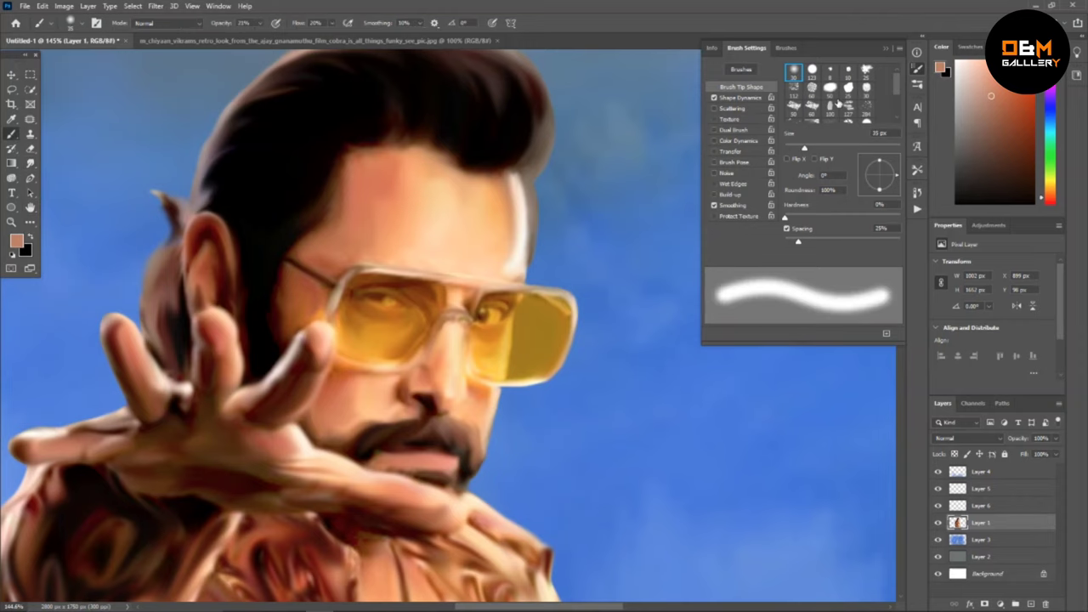
key("bracketleft")
key("bracketleft")
key("bracketleft")
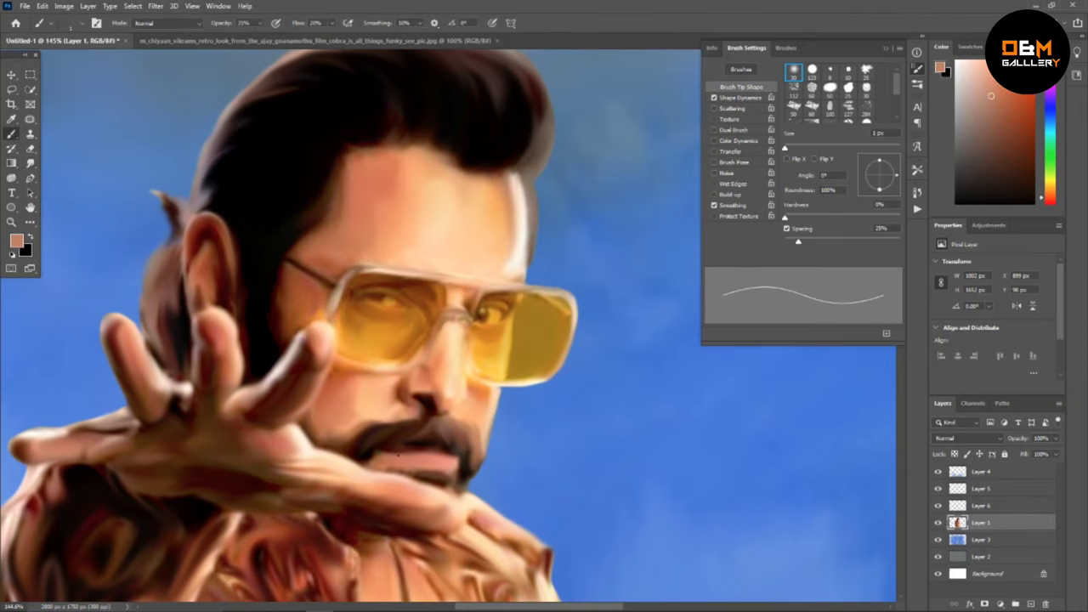
scroll(409, 466, "up", 2)
left_click(462, 406, "alt")
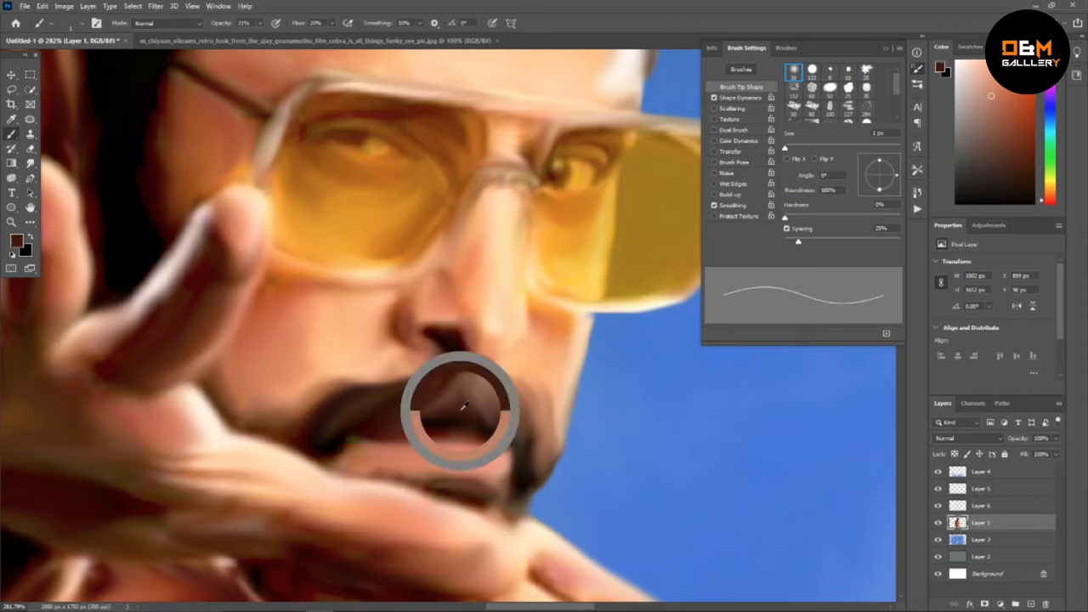
key("ctrl+0")
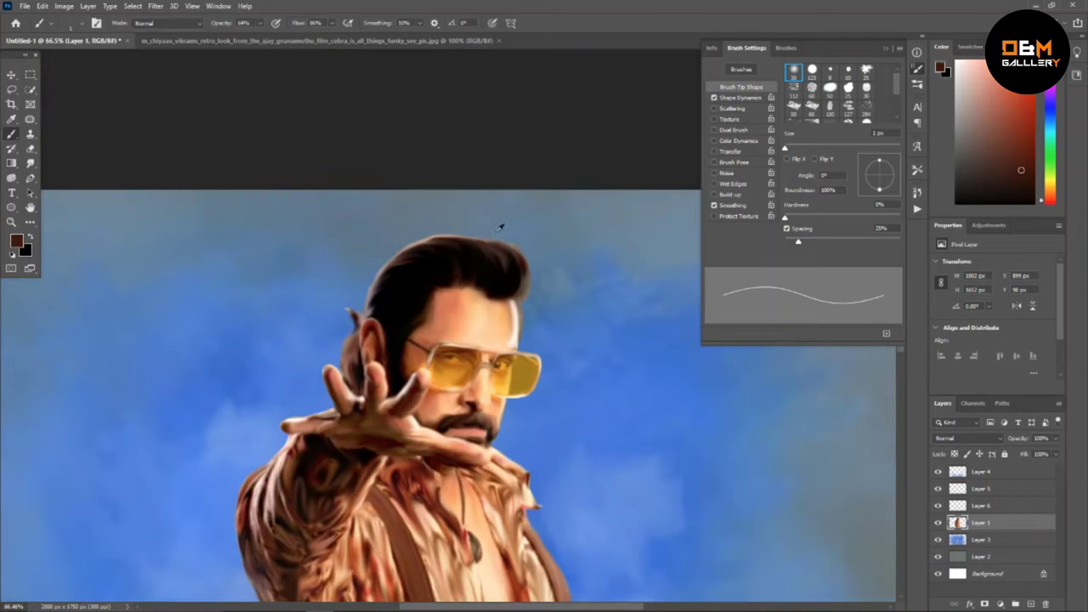
scroll(77, 167, "up", 3)
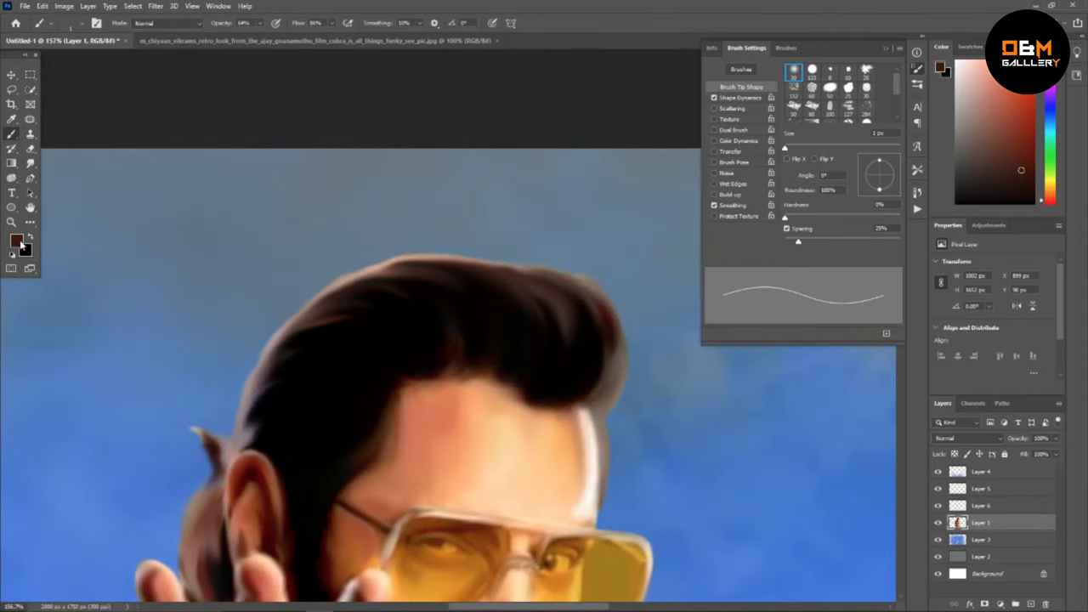
Paint soft hair highlights on Layer 5, resizing the brush between 25 and 60 px.
key("bracketright")
key("bracketright")
key("bracketright")
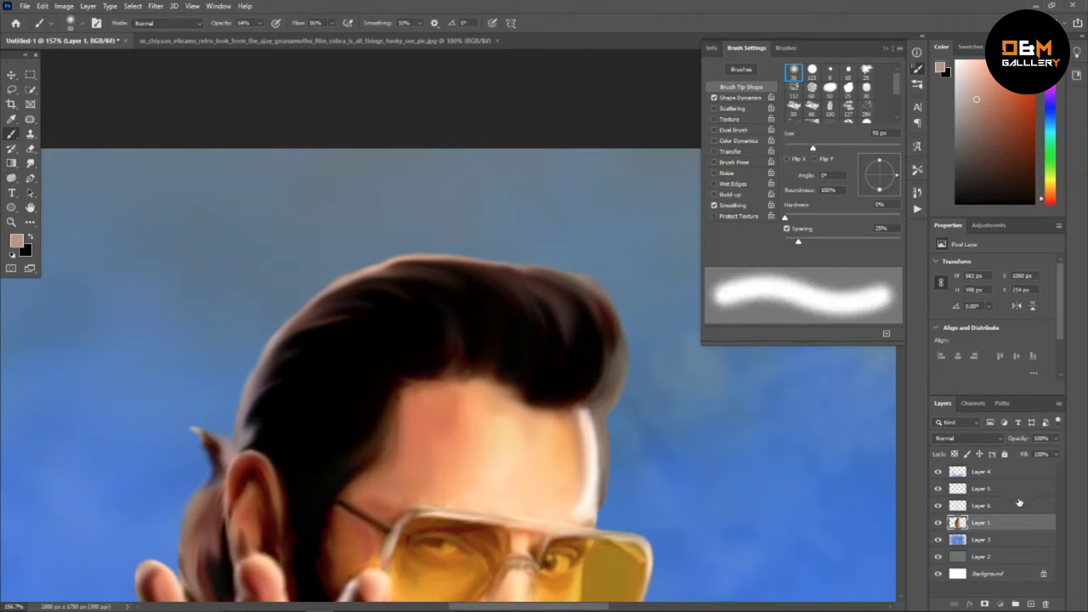
key("alt+bracketright")
key("alt+bracketright")
key("ctrl+z")
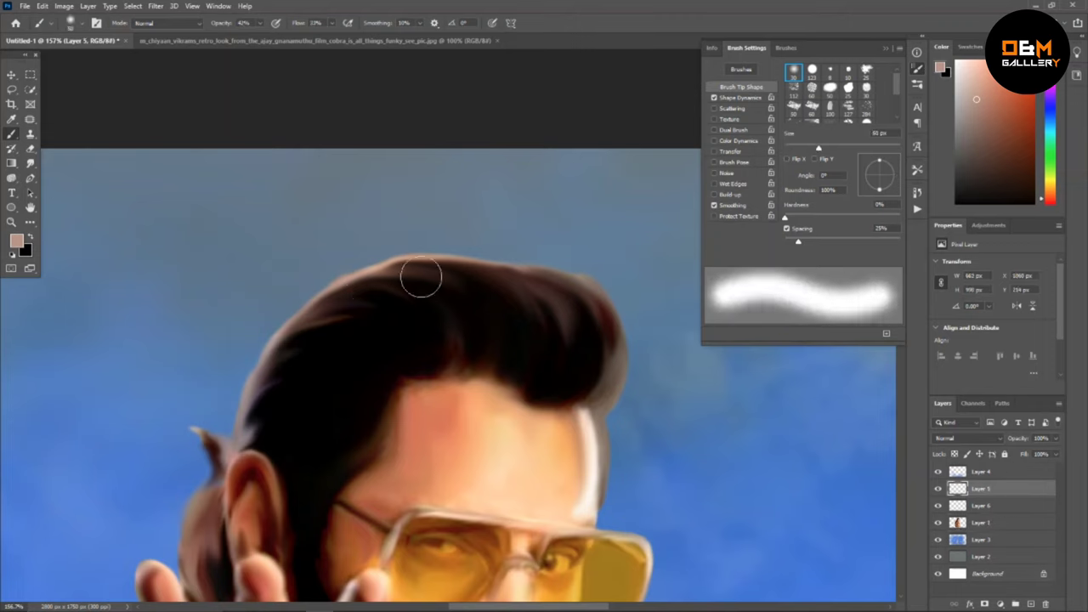
key("bracketleft")
key("bracketleft")
key("bracketleft")
key("bracketleft")
key("bracketleft")
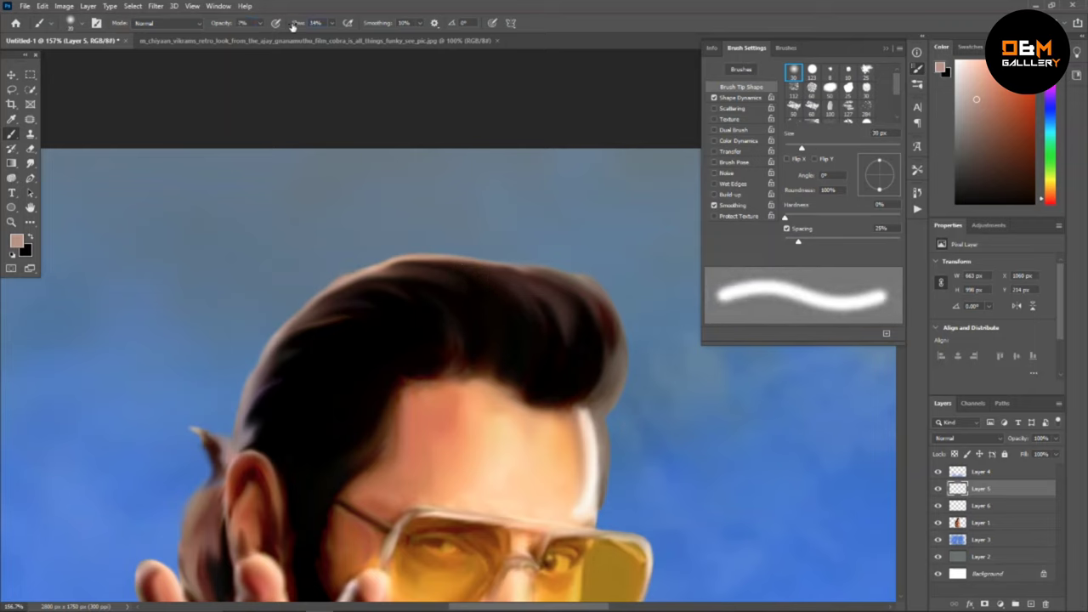
key("bracketleft")
key("bracketleft")
key("bracketleft")
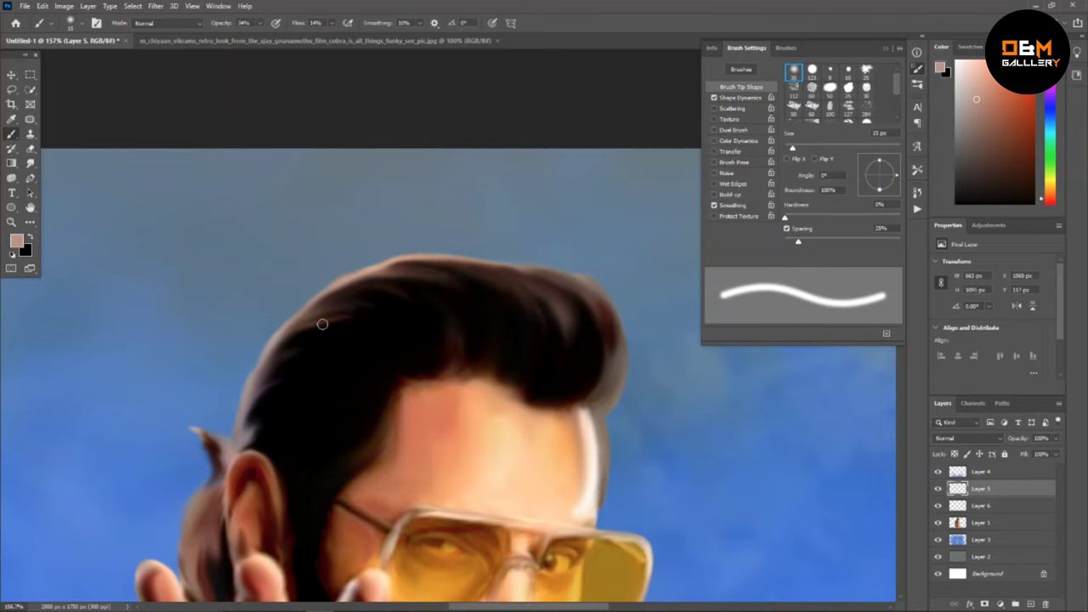
scroll(312, 420, "down", 1)
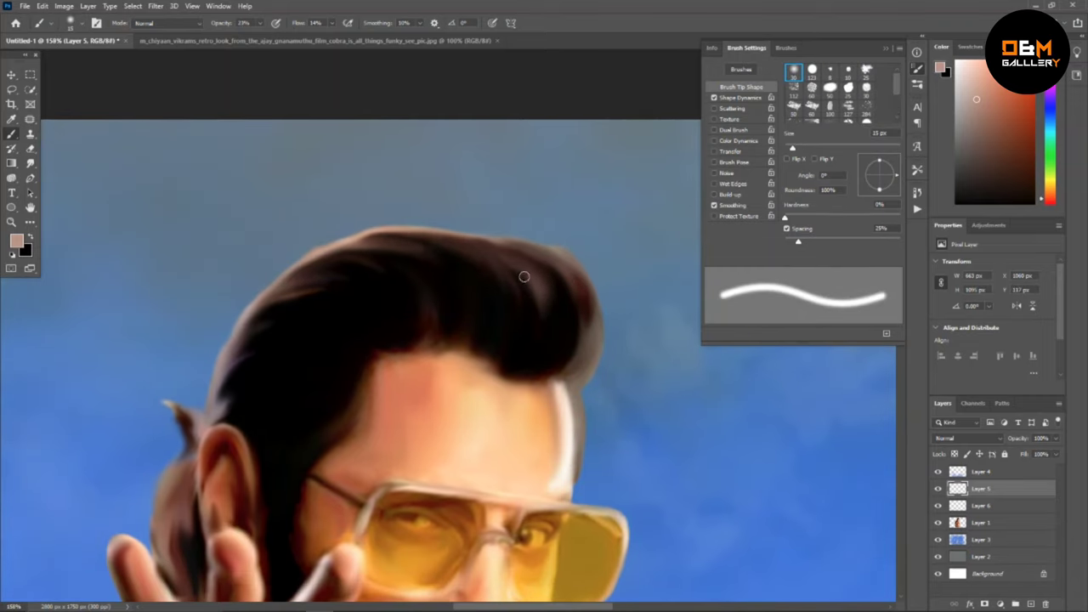
key("bracketright")
key("bracketright")
key("bracketright")
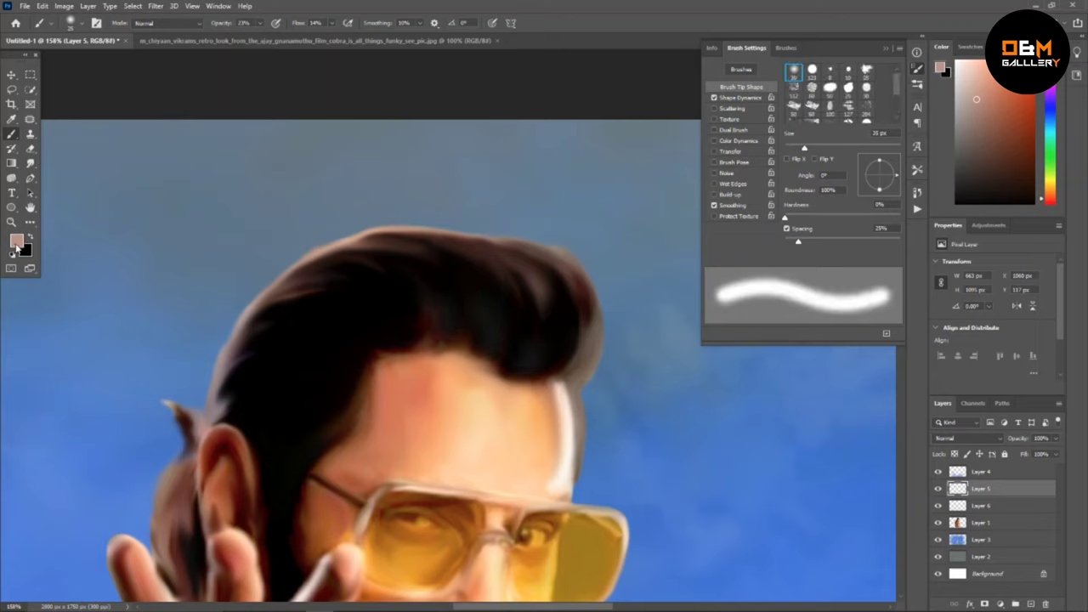
Paint sampled skin tone on the hand on Layer 6 at 20 px, then select Layer 3.
key("d")
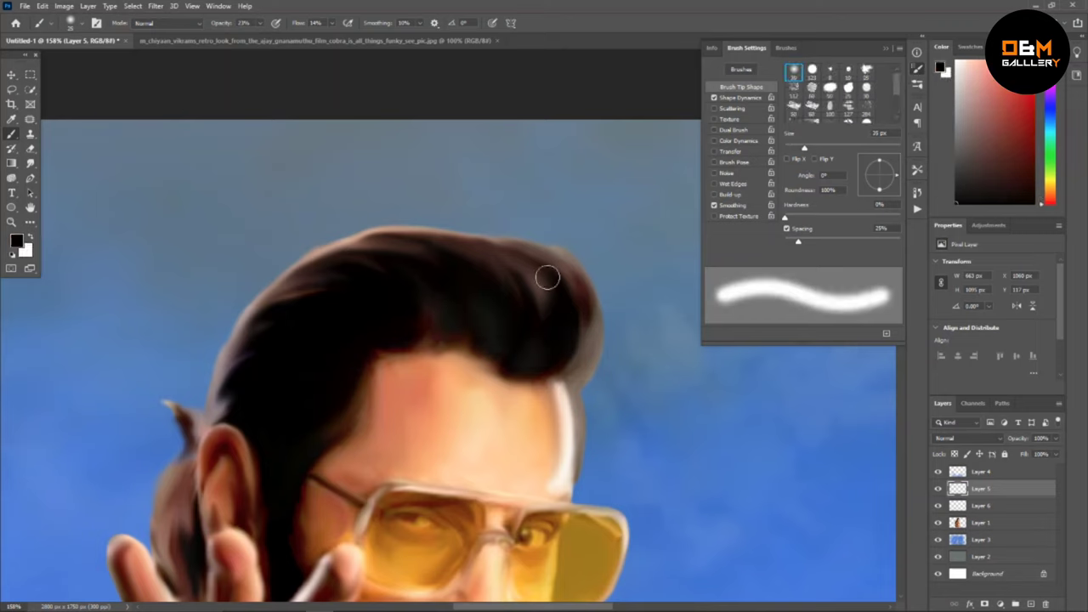
scroll(365, 334, "down", 5)
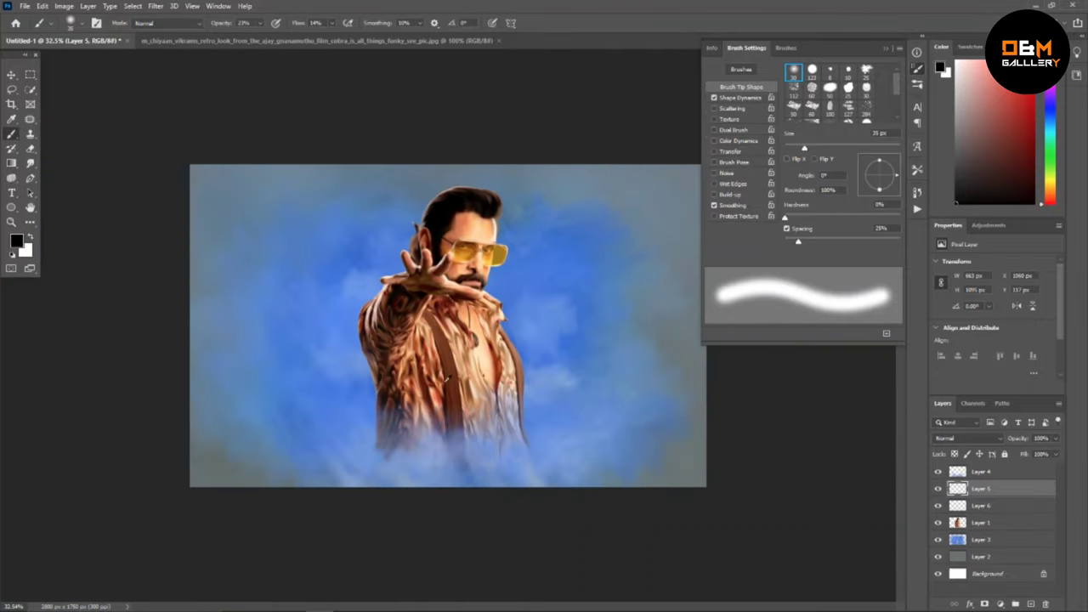
scroll(518, 277, "up", 4)
scroll(518, 276, "down", 2)
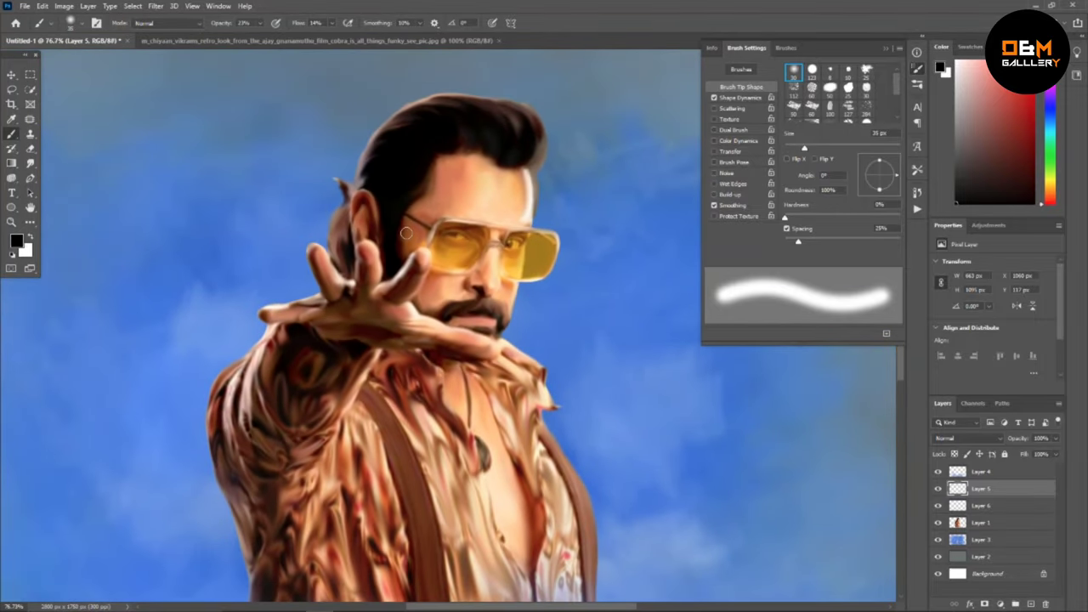
scroll(394, 327, "up", 2)
scroll(394, 326, "up", 2)
left_click(393, 326, "alt")
key("bracketleft")
key("bracketleft")
key("bracketleft")
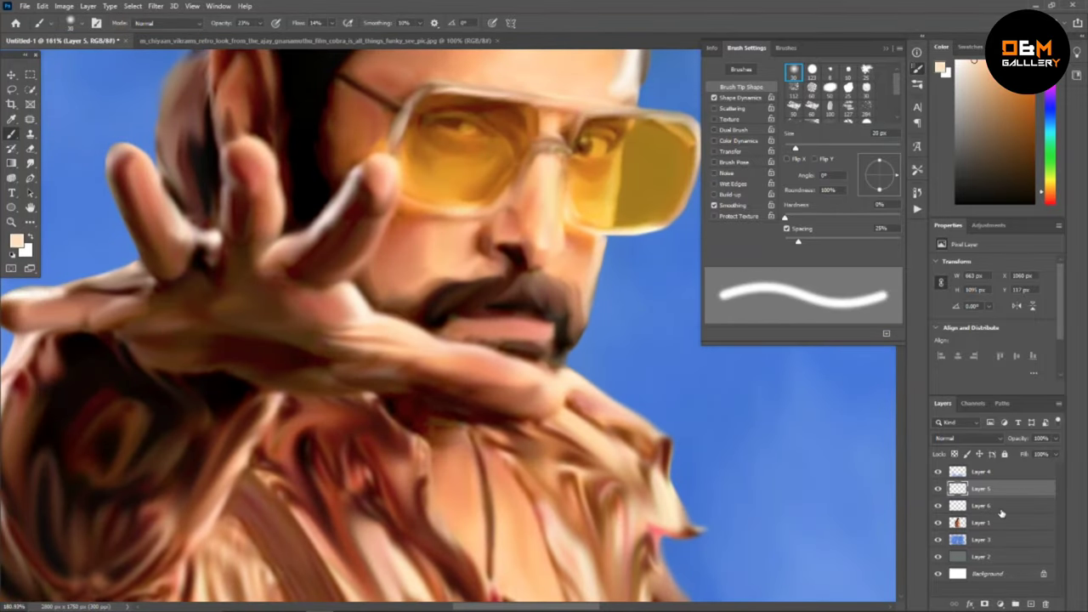
key("alt+bracketleft")
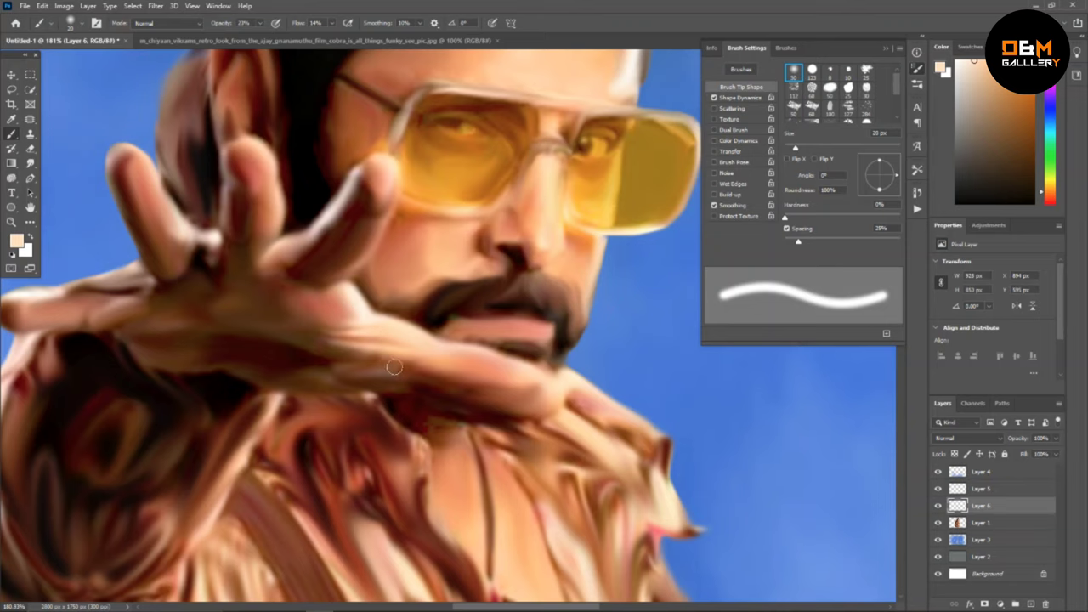
scroll(535, 406, "down", 5)
scroll(529, 342, "up", 1)
scroll(529, 342, "up", 2)
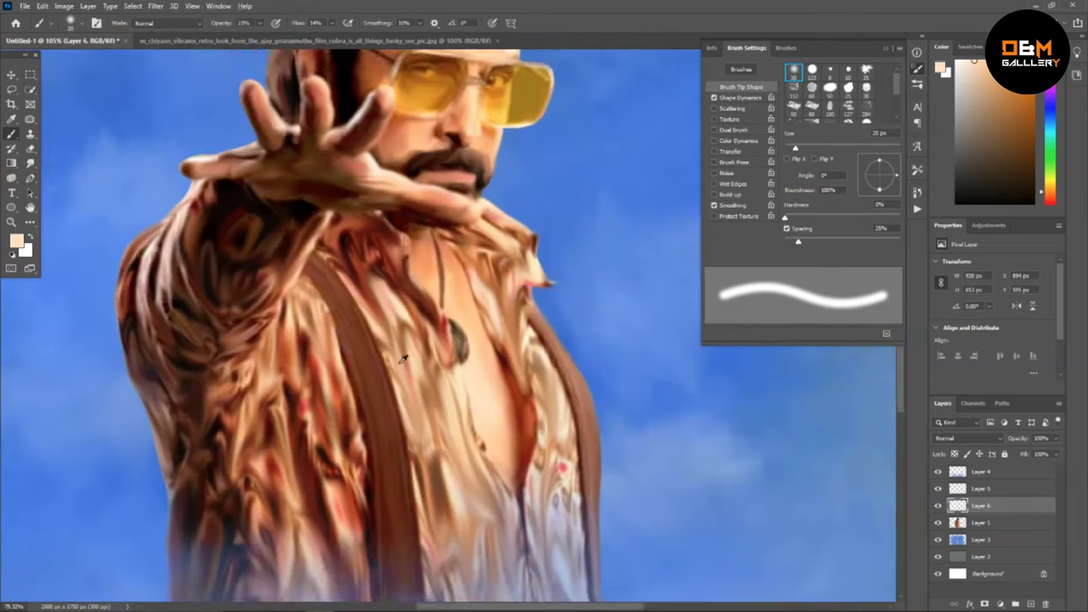
scroll(406, 360, "down", 3)
scroll(482, 459, "down", 1)
left_click(1027, 541)
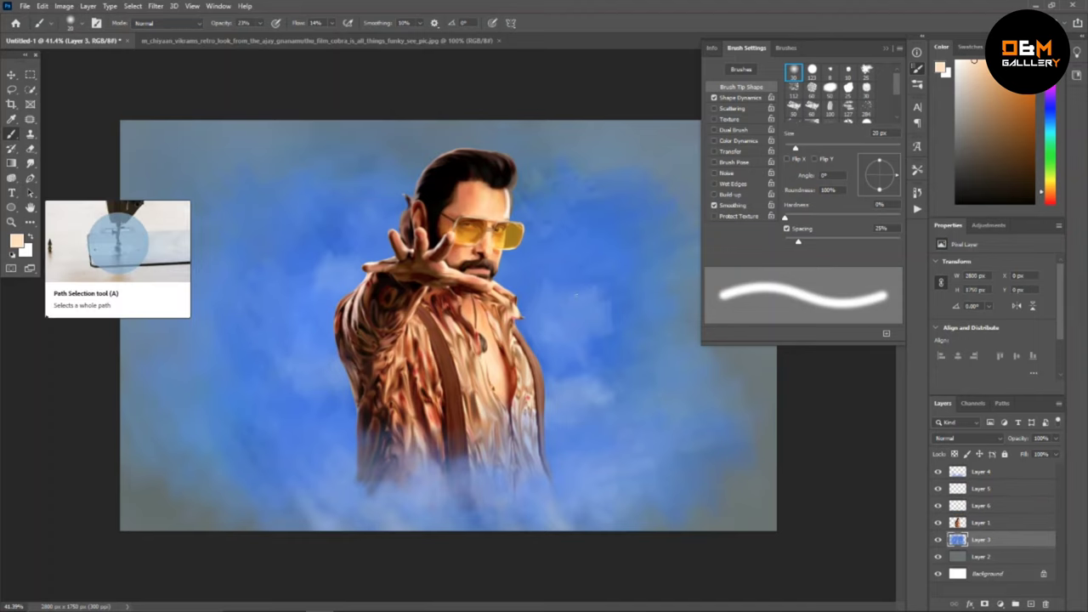
On Layer 4, load the textured cloud brush at 500 px and sample a medium sky blue.
scroll(443, 363, "up", 3)
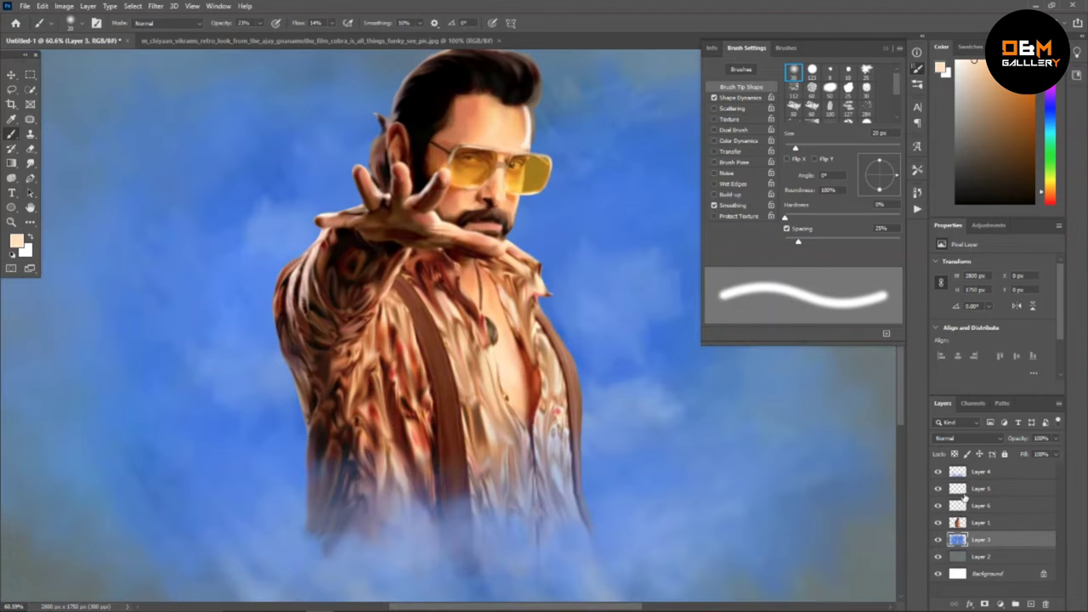
left_click(969, 473)
key("bracketright")
key("bracketright")
key("bracketright")
key("bracketright")
key("bracketright")
key("bracketright")
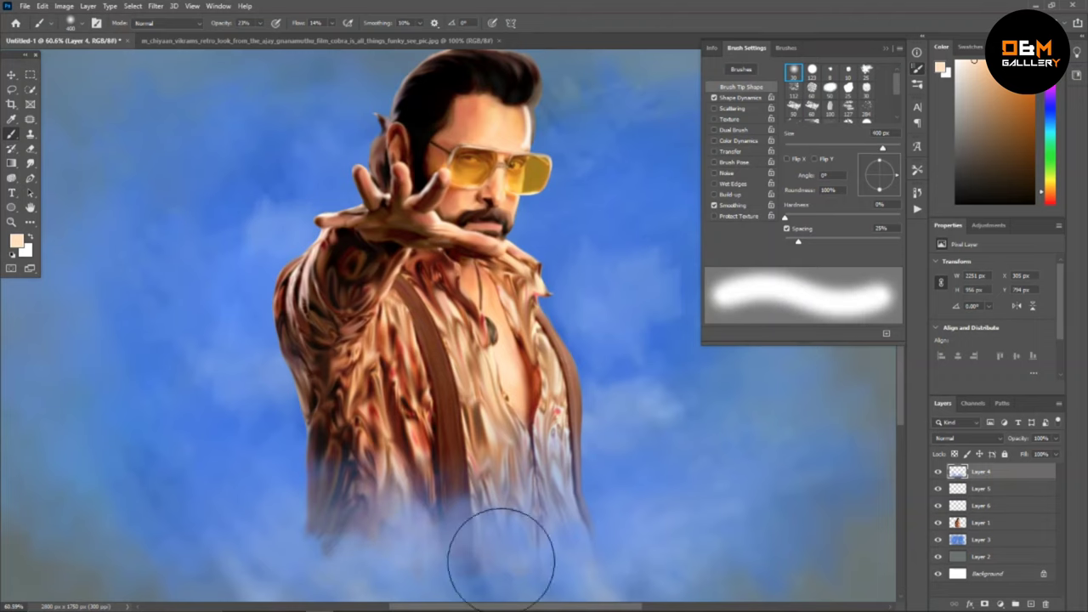
left_click(1053, 119)
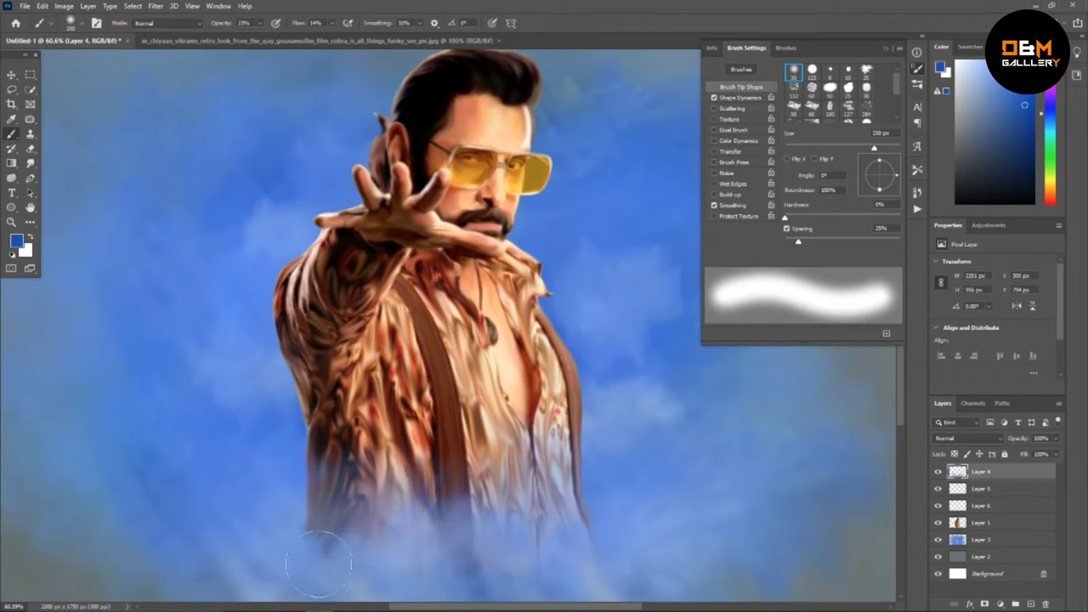
scroll(447, 355, "down", 3)
left_click(867, 70)
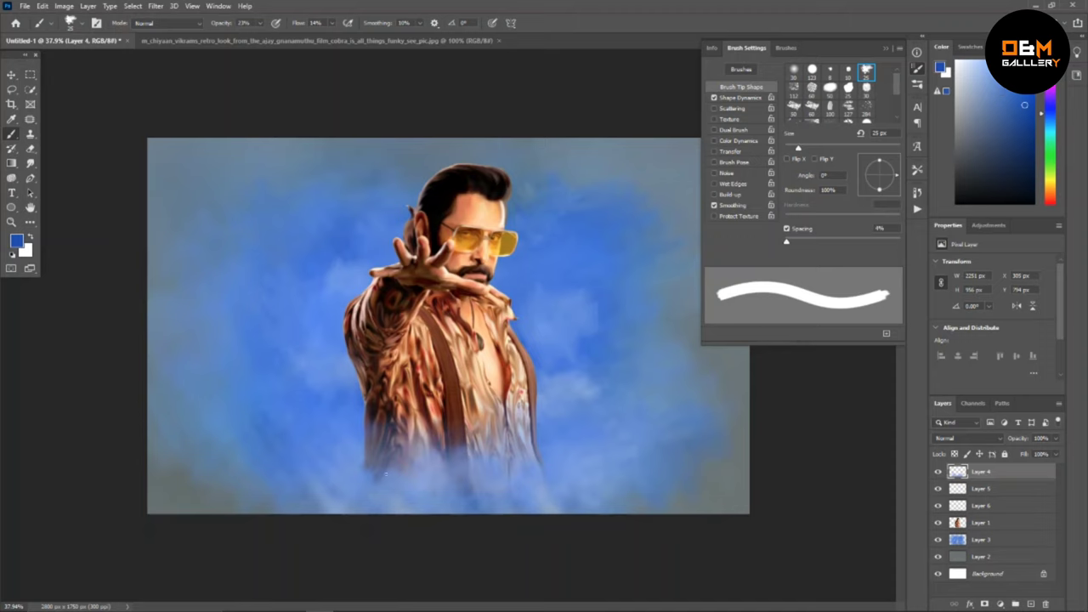
key("bracketright")
key("bracketright")
key("bracketright")
key("bracketright")
key("bracketright")
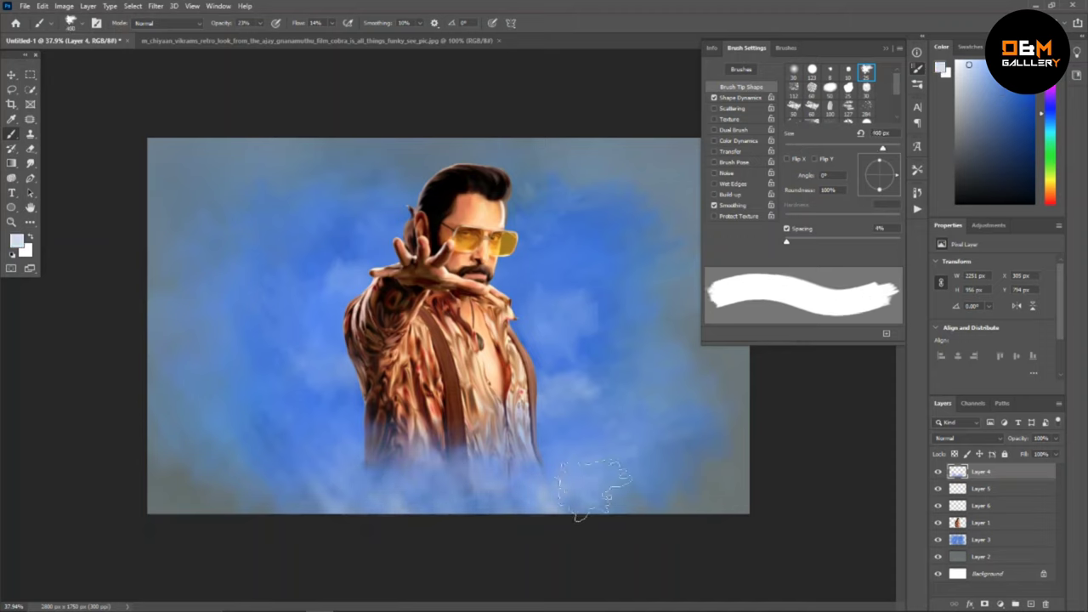
key("bracketright")
key("bracketright")
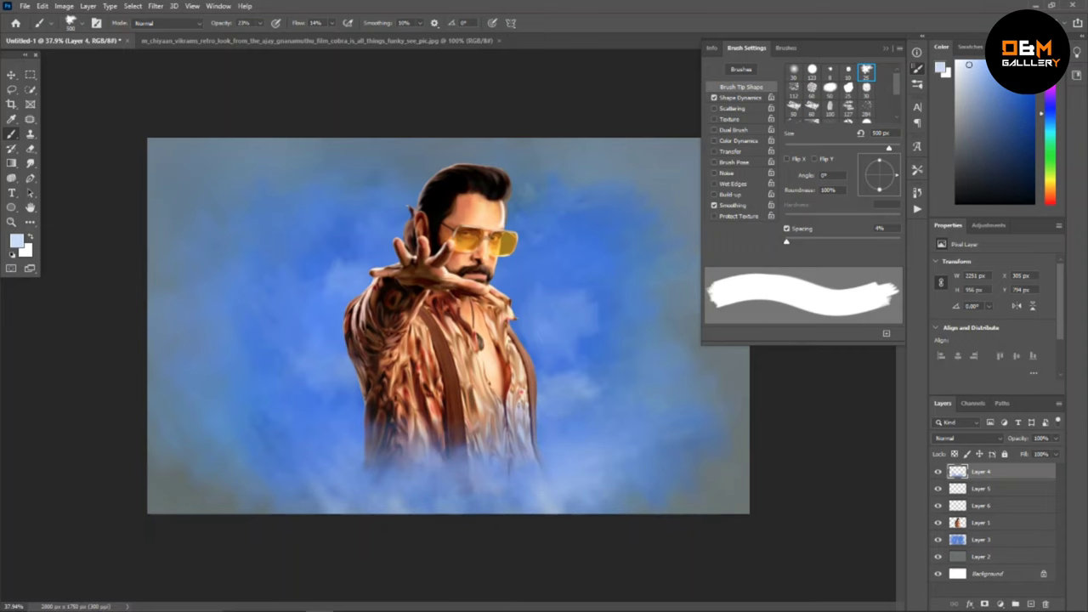
left_click(391, 502, "alt")
scroll(387, 319, "up", 2)
Zoom in on the mouth and moustache and make Layer 1 the active layer.
key("v")
scroll(387, 319, "up", 2)
key("F5")
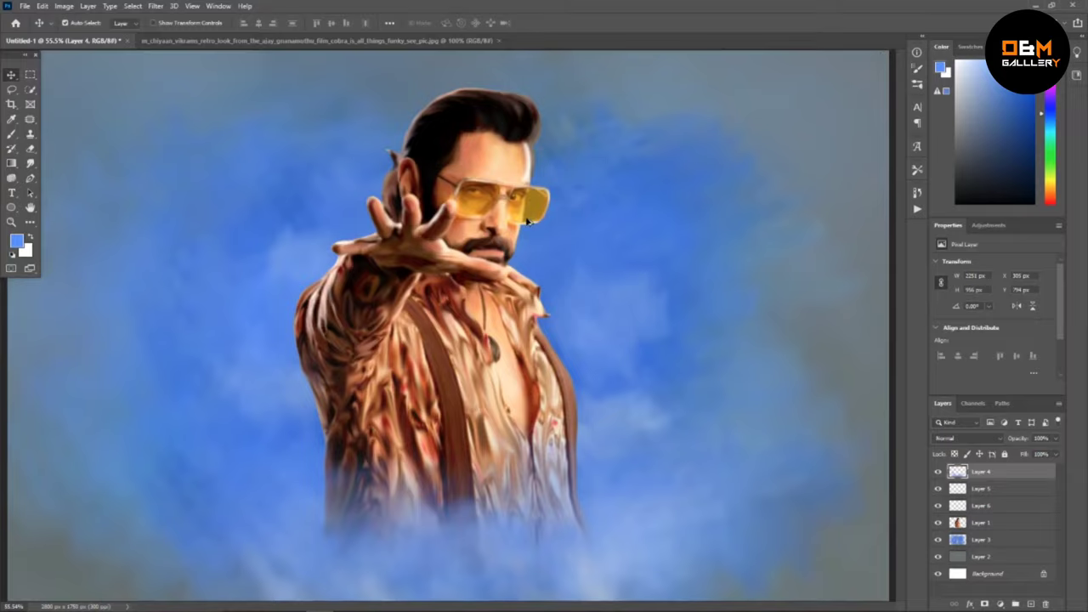
scroll(466, 290, "up", 2)
key("b")
key("v")
scroll(393, 198, "up", 4)
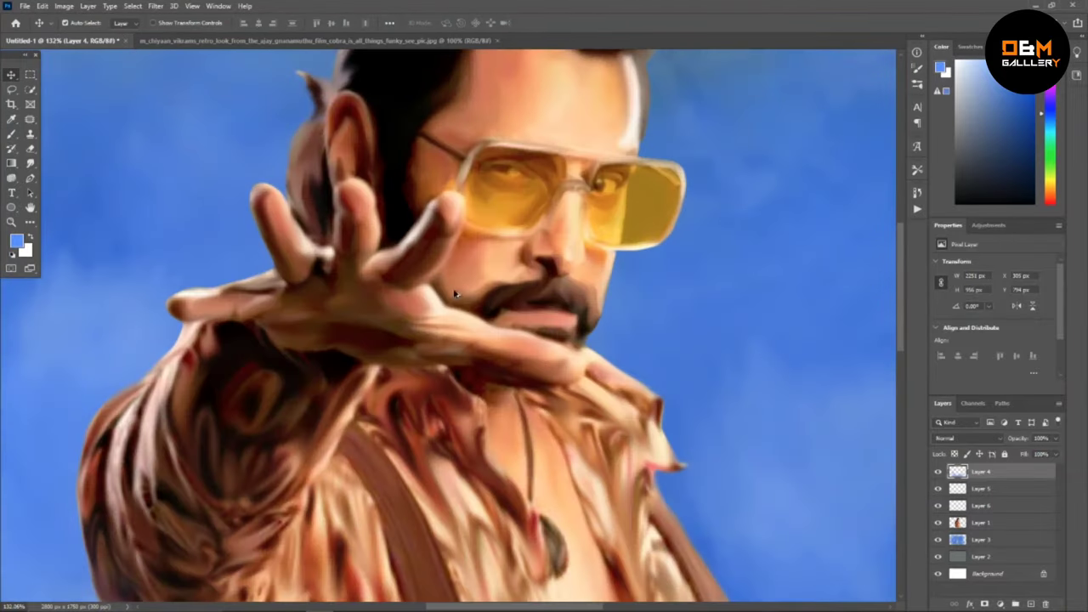
left_click(978, 522)
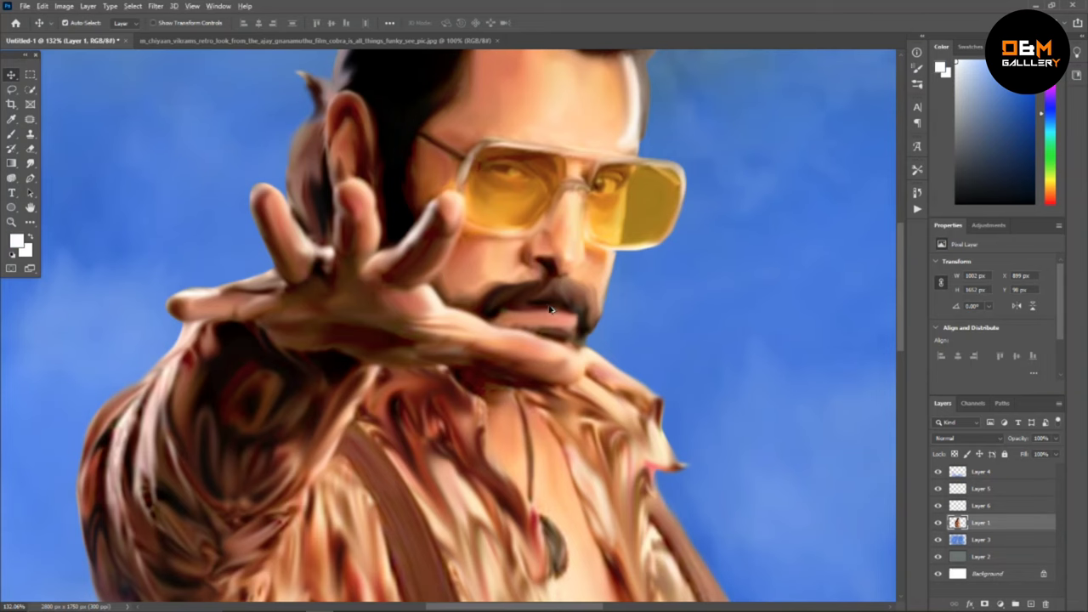
scroll(551, 310, "up", 2)
key("b")
Choose a small brush tip and sample the moustache's dark brown as paint colour.
left_click(96, 23)
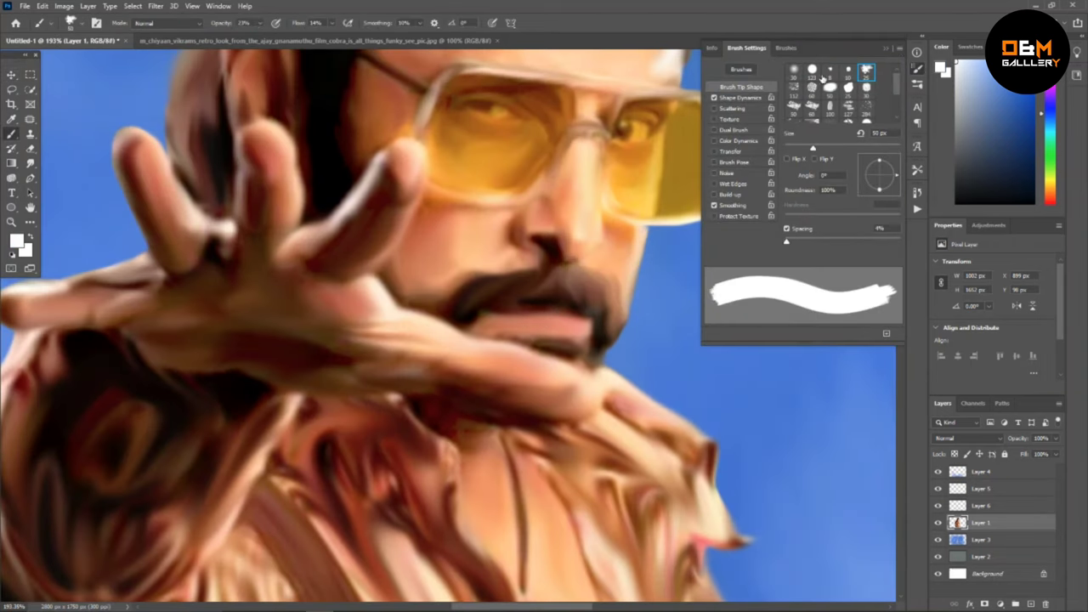
left_click(794, 73)
left_click(501, 371)
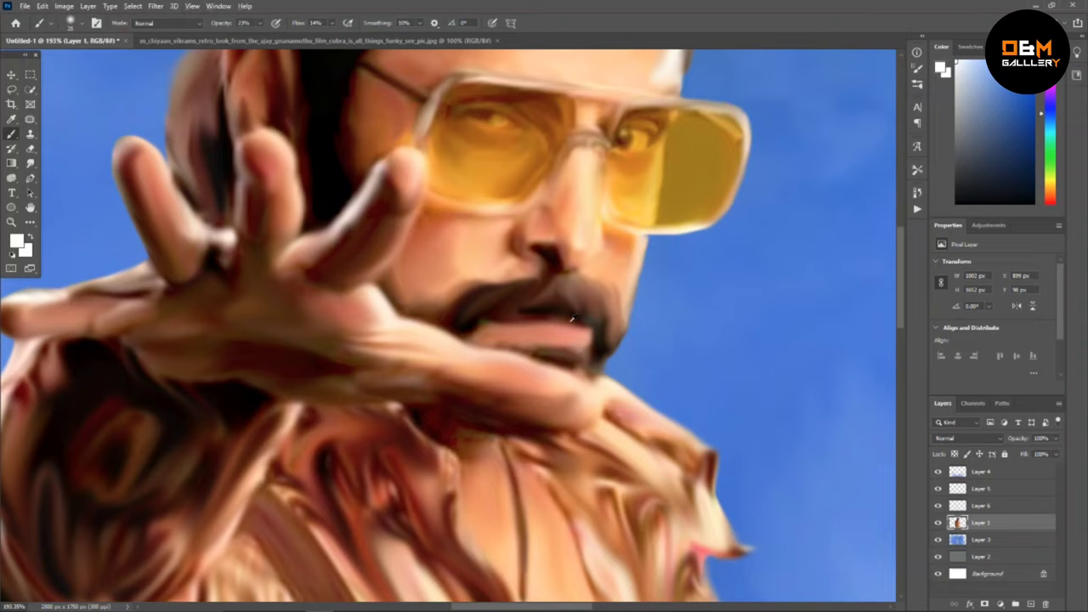
scroll(572, 319, "up", 2)
left_click(549, 271, "alt")
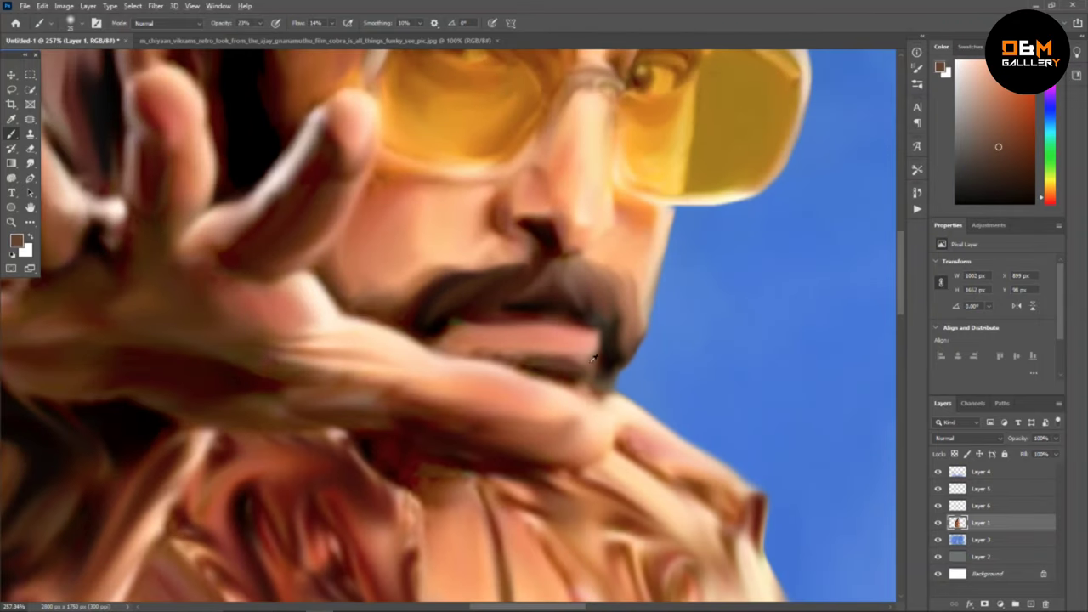
scroll(594, 359, "down", 8)
scroll(522, 438, "up", 2)
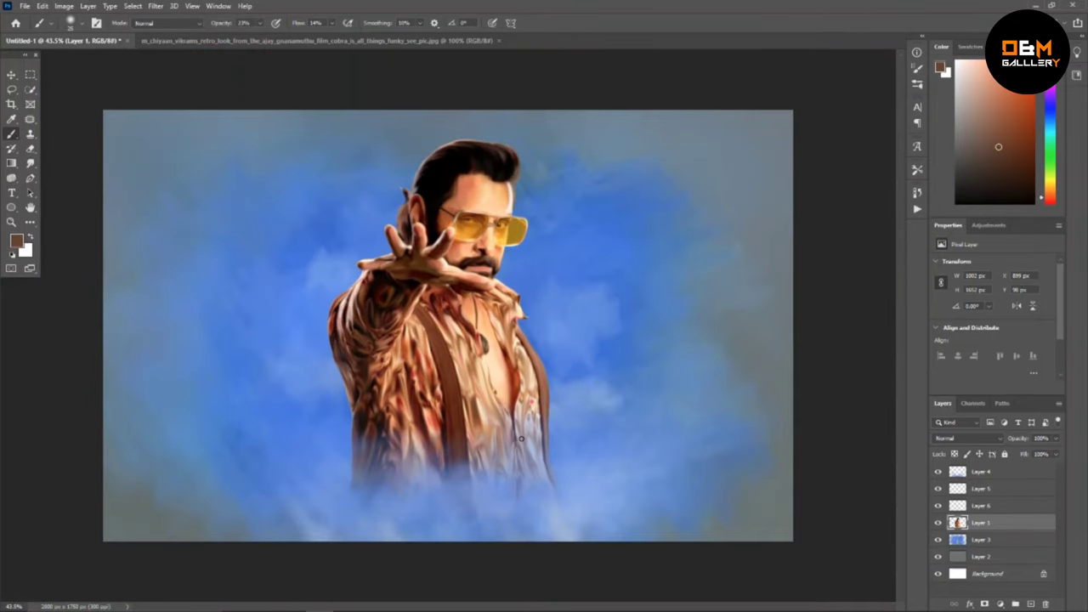
scroll(522, 438, "down", 1)
scroll(521, 439, "up", 2)
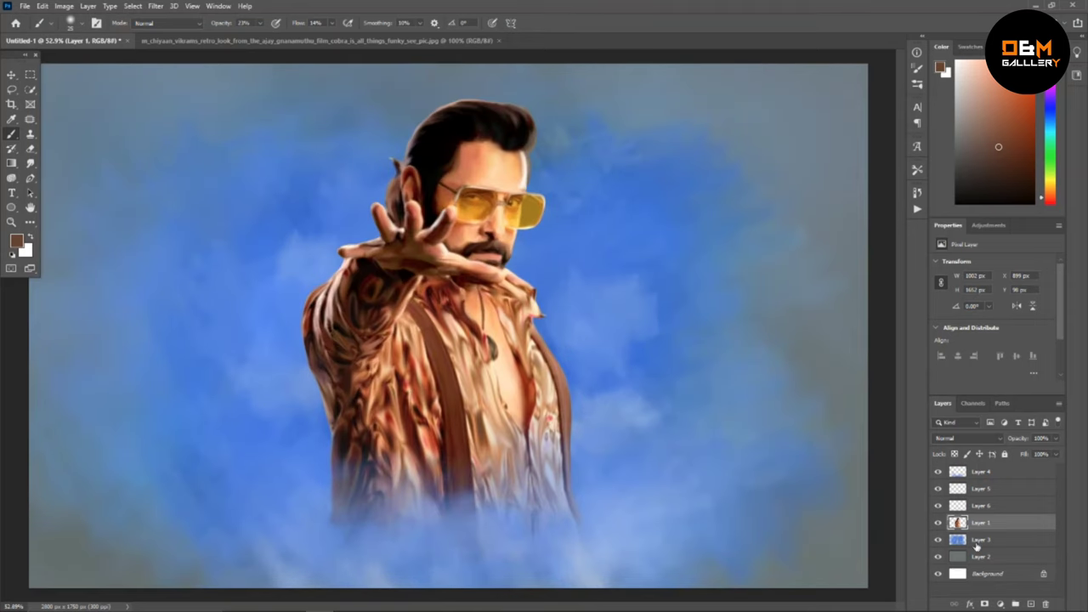
Group Layers 4 through 2 into Group 1 and make a merged copy.
left_click(1008, 473)
left_click(1011, 541, "shift")
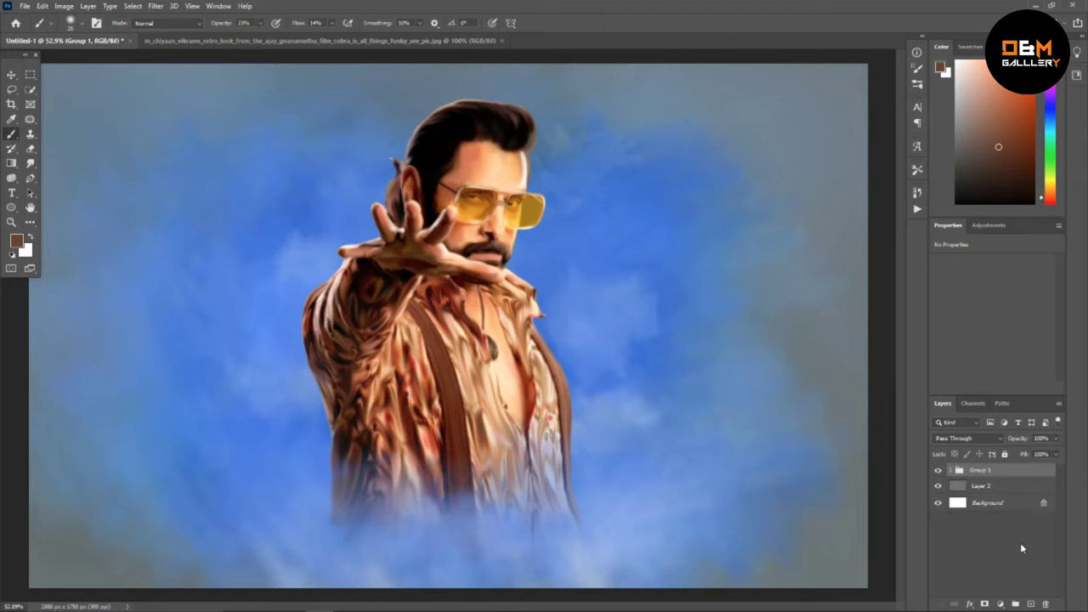
left_click(1003, 520)
left_click(1004, 556)
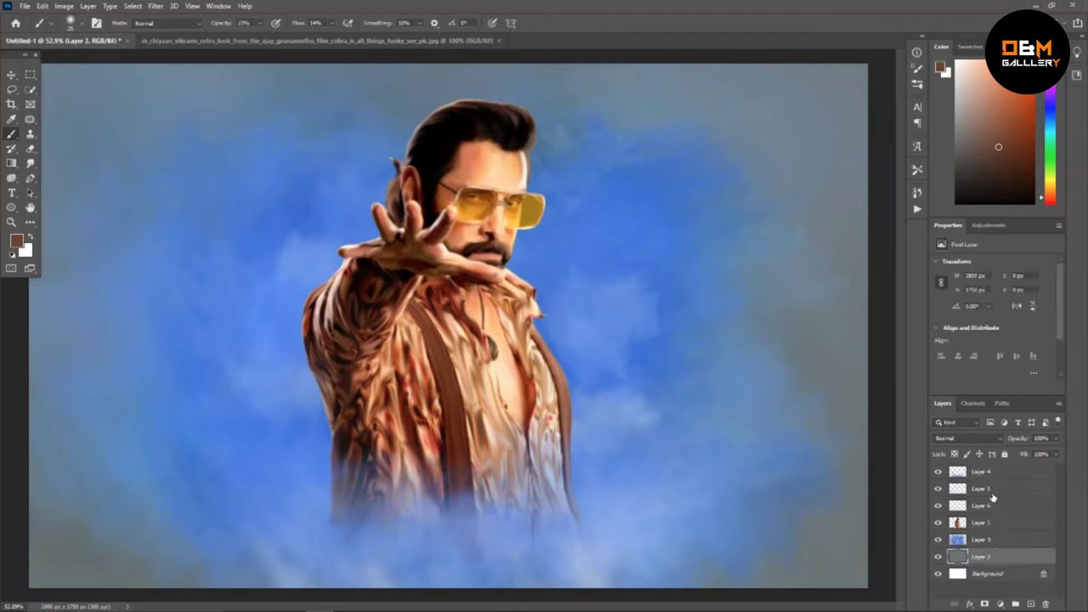
left_click(991, 473, "shift")
key("ctrl+g")
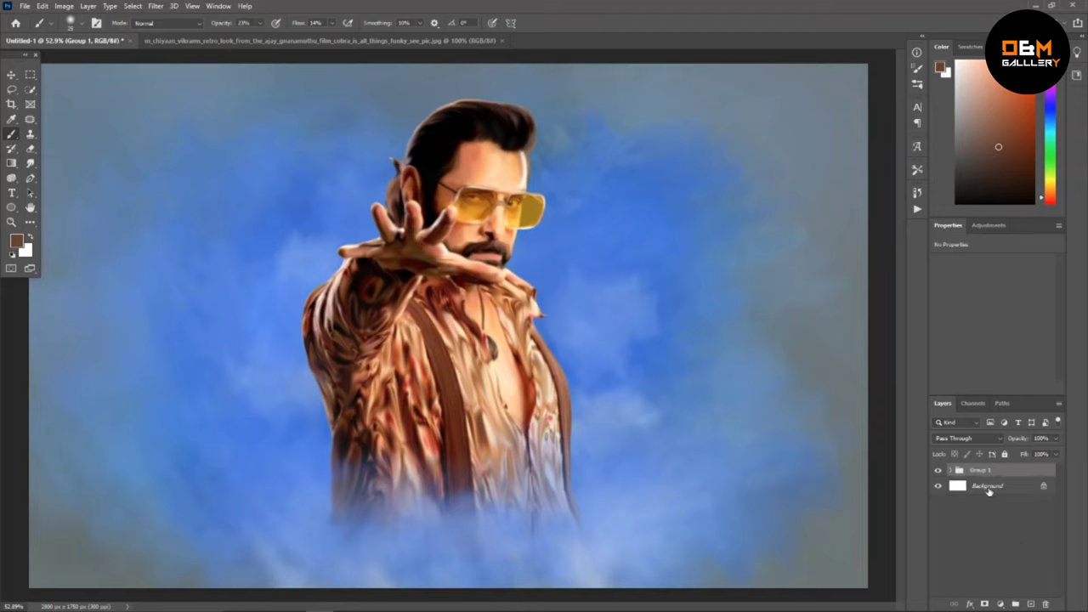
key("ctrl+j")
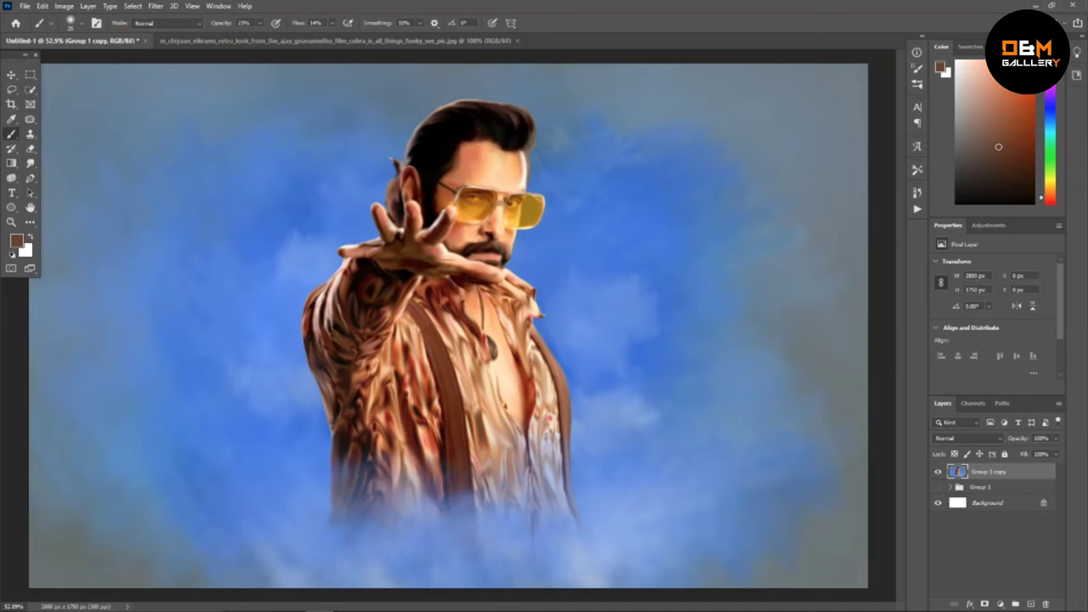
Add a Hue/Saturation adjustment raising saturation to +11 above the merged copy.
left_click(988, 226)
left_click(960, 273)
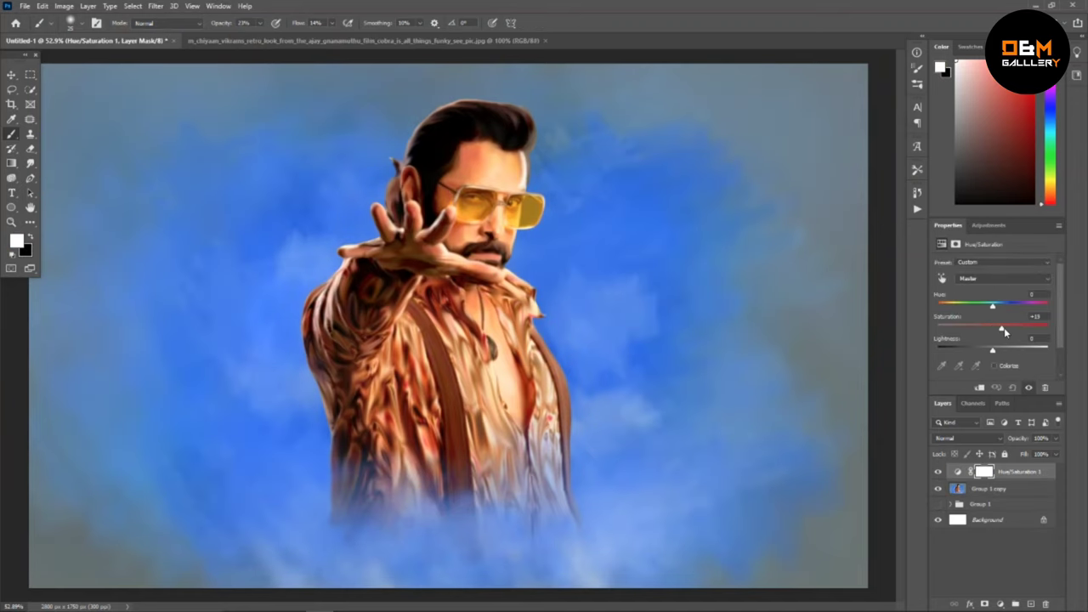
left_click_drag(993, 308, 992, 305)
scroll(844, 373, "down", 3)
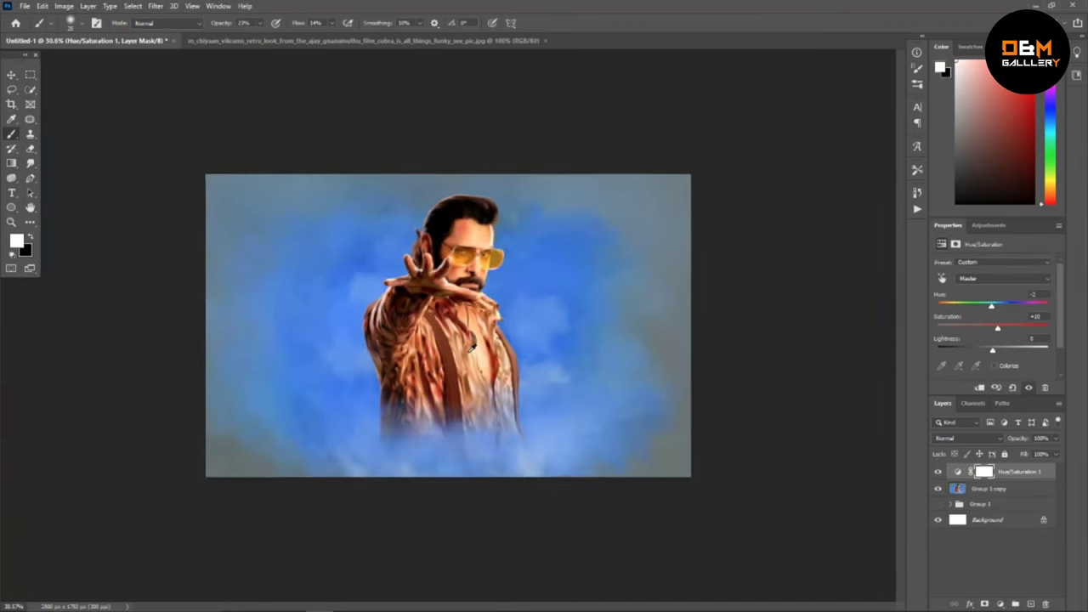
scroll(844, 373, "up", 1)
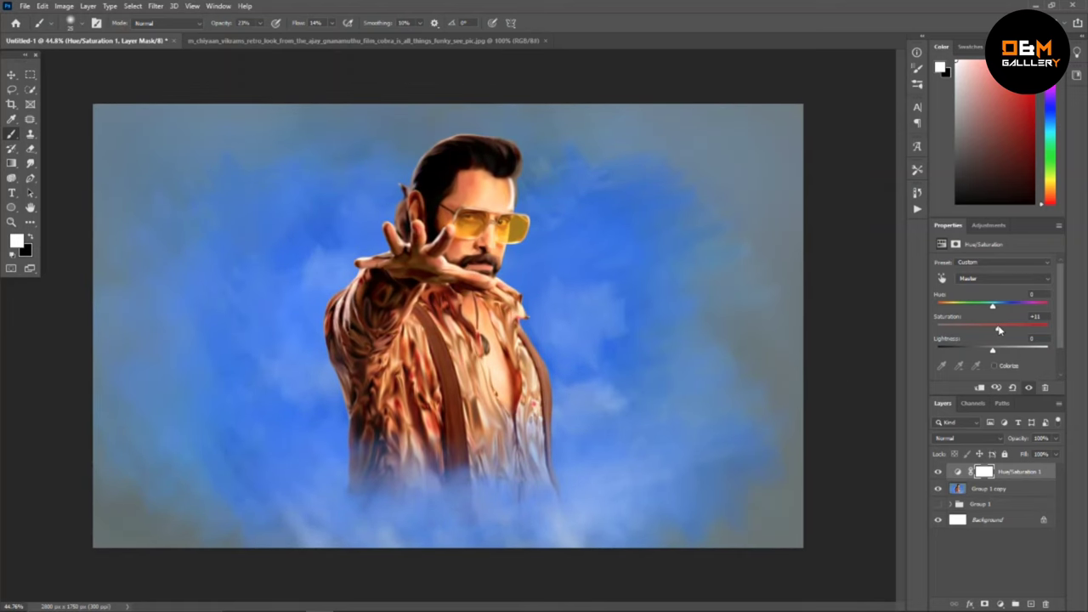
key("ctrl+0")
left_click(1000, 488)
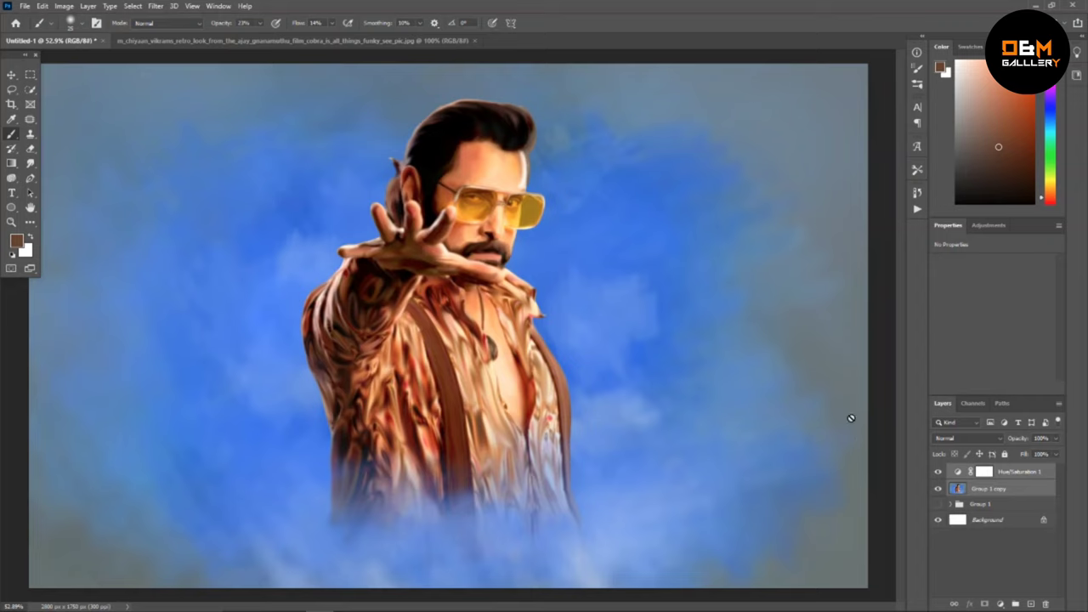
Expand Group 1 and load the man's outline as a selection.
left_click(1000, 491)
scroll(280, 93, "up", 2)
scroll(285, 97, "down", 2)
scroll(293, 109, "down", 1)
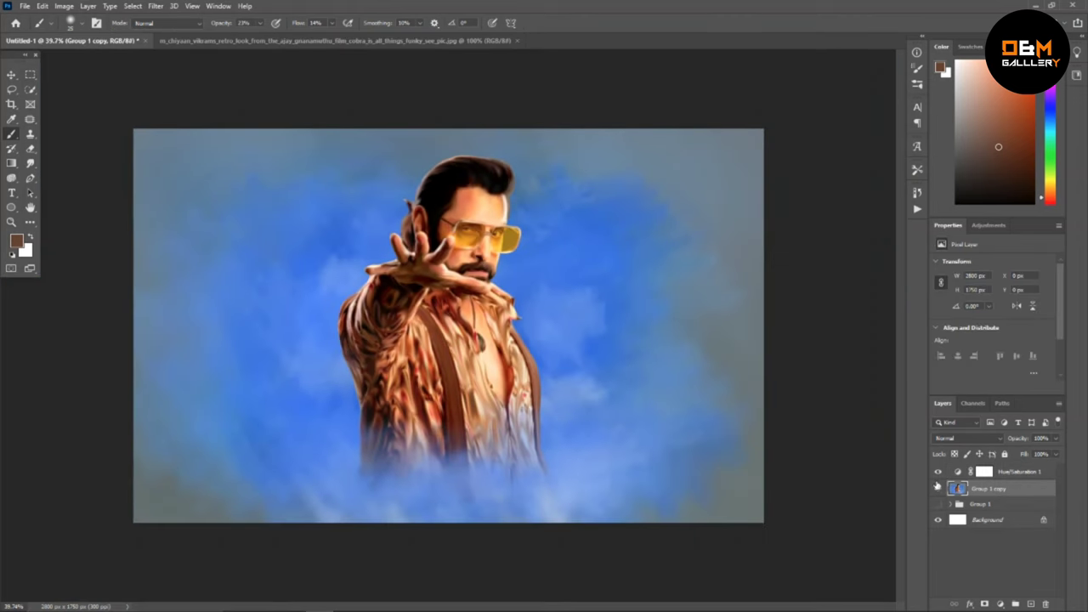
scroll(421, 257, "up", 2)
left_click(951, 505)
left_click(957, 489, "ctrl")
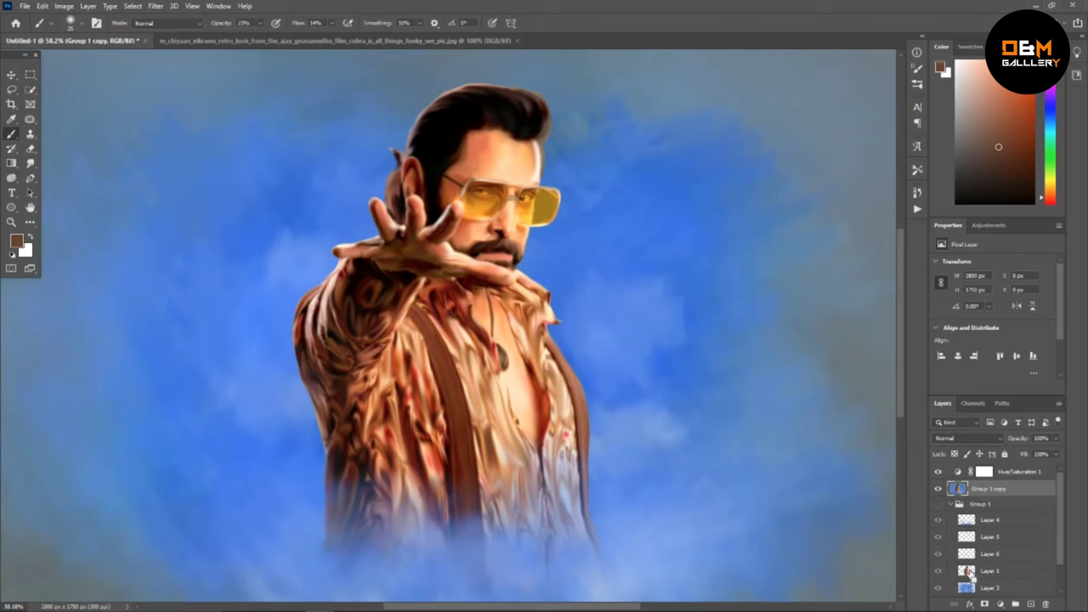
scroll(422, 255, "down", 2)
scroll(423, 125, "up", 3)
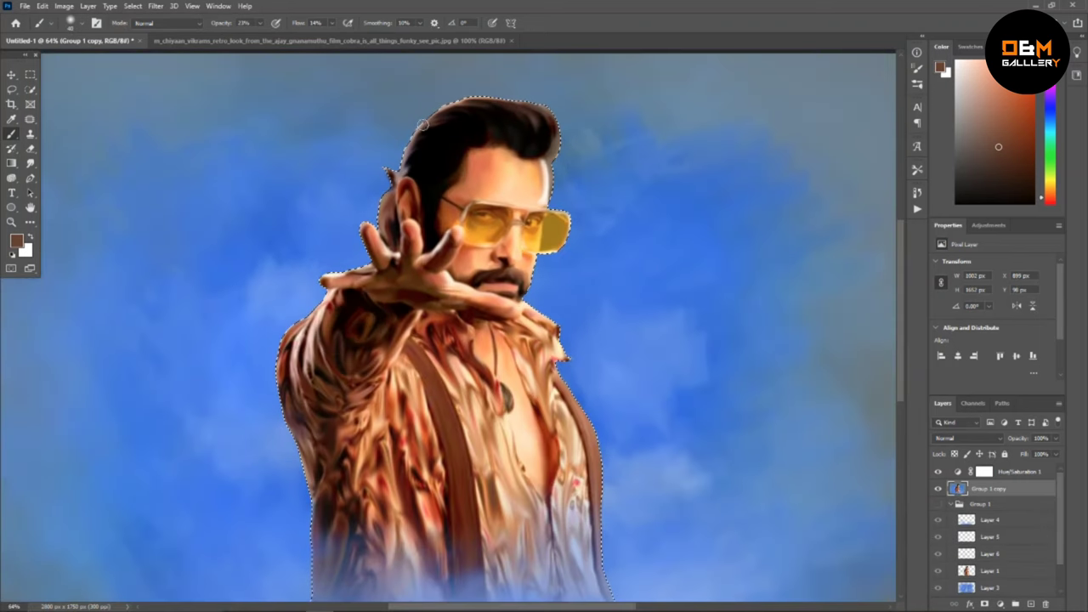
Set a large sky-blue brush with 12% opacity and 5% flow.
left_click(1048, 124)
key("bracketright")
key("bracketright")
key("bracketright")
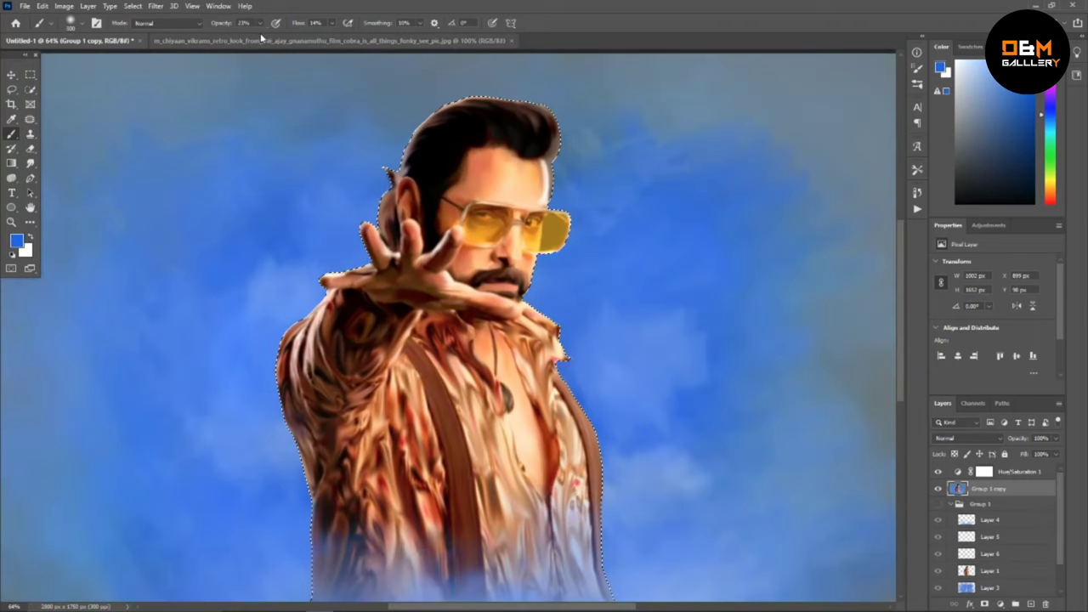
left_click_drag(223, 23, 213, 23)
left_click_drag(299, 23, 291, 23)
key("bracketright")
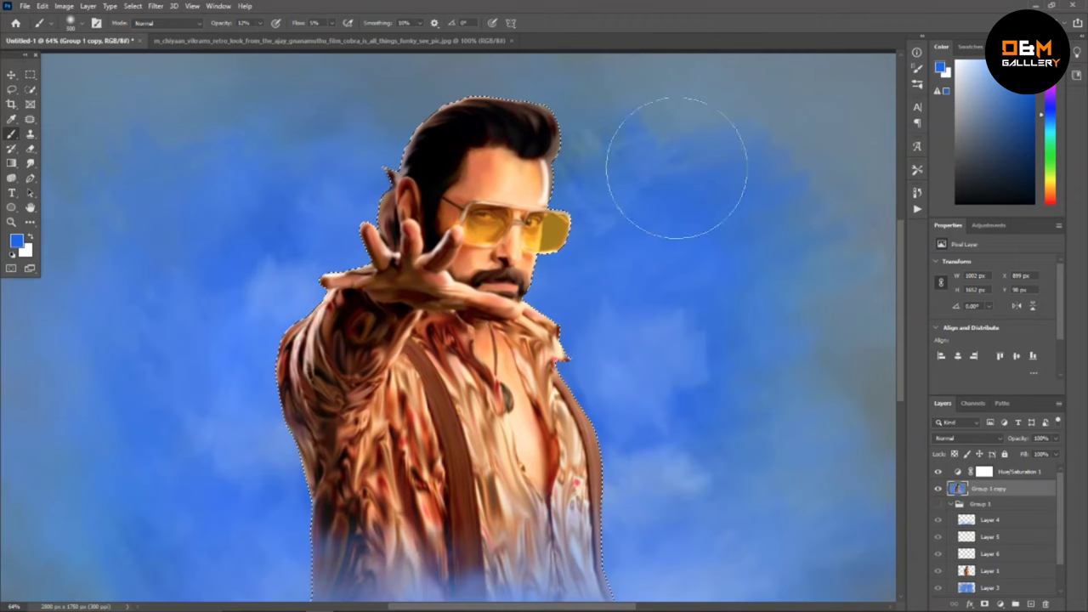
Merge Hue/Saturation 1 into the painting copy, deselect, and collapse Group 1.
left_click(1012, 476, "shift")
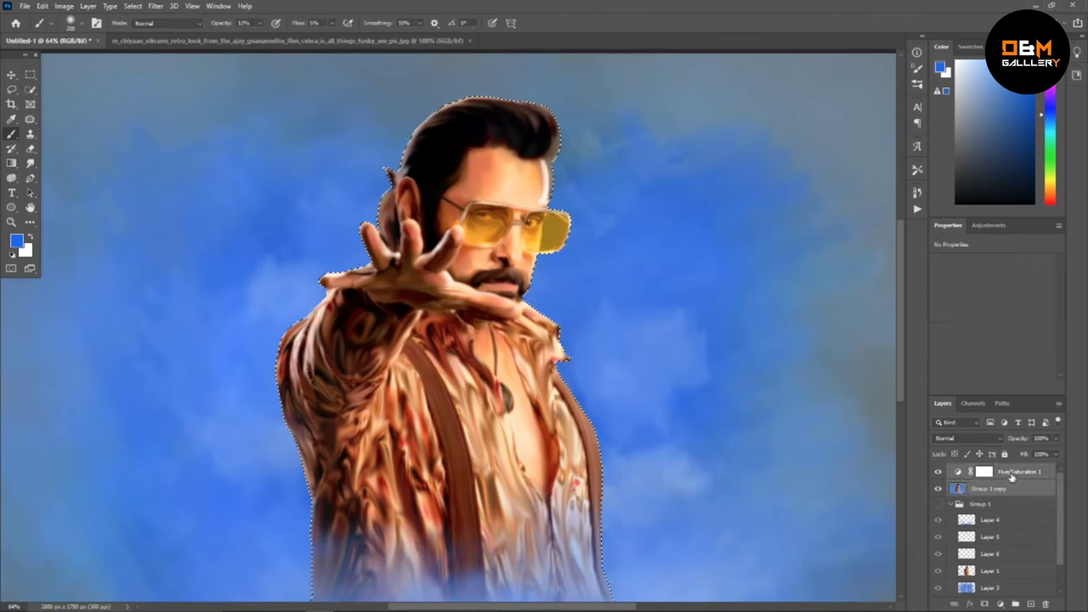
key("ctrl+e")
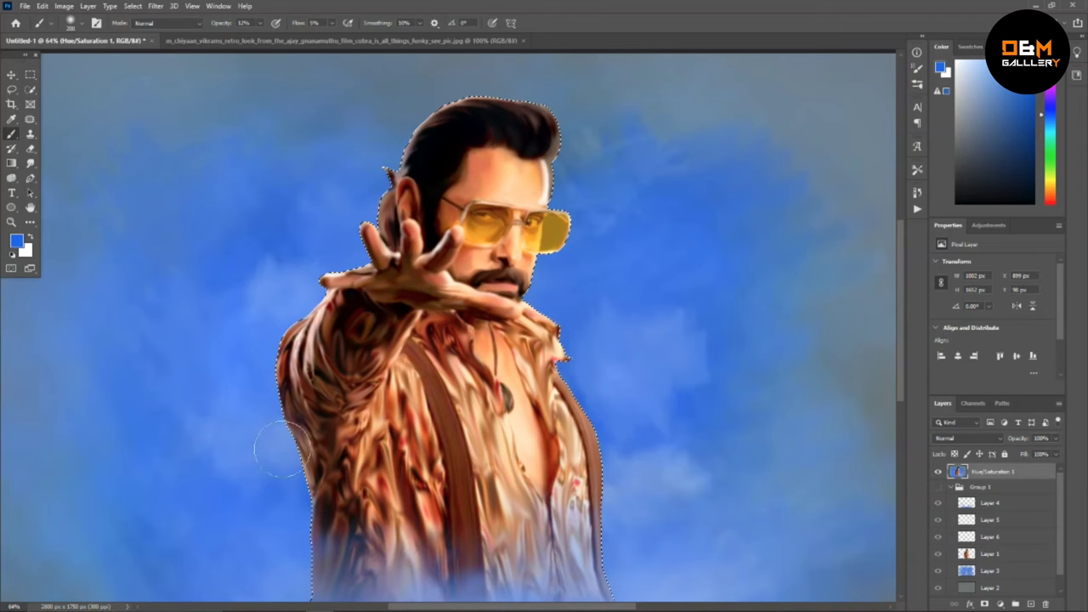
key("ctrl+0")
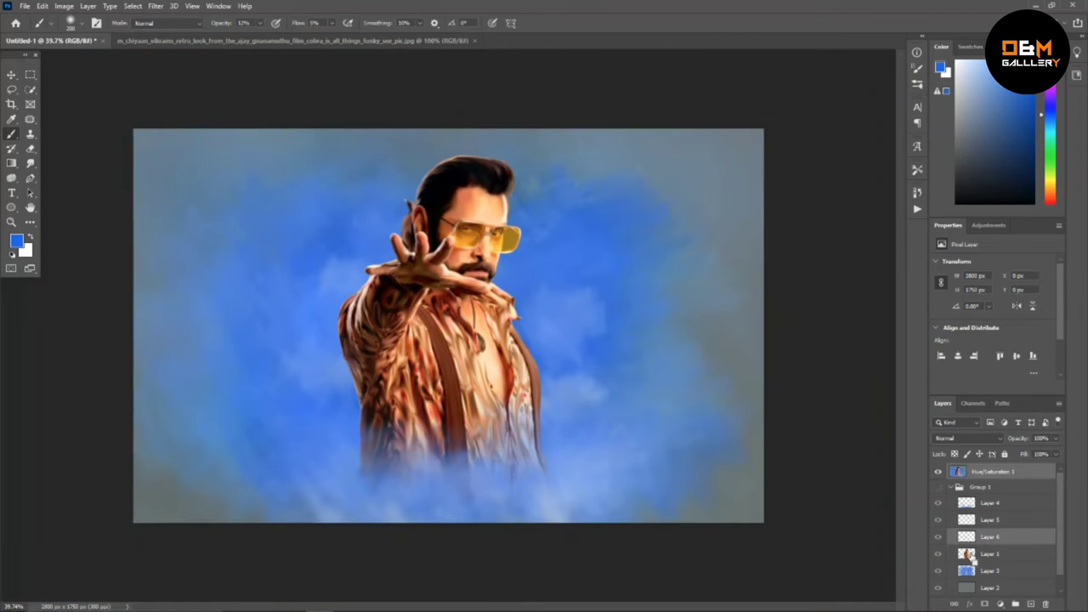
left_click(967, 554, "ctrl")
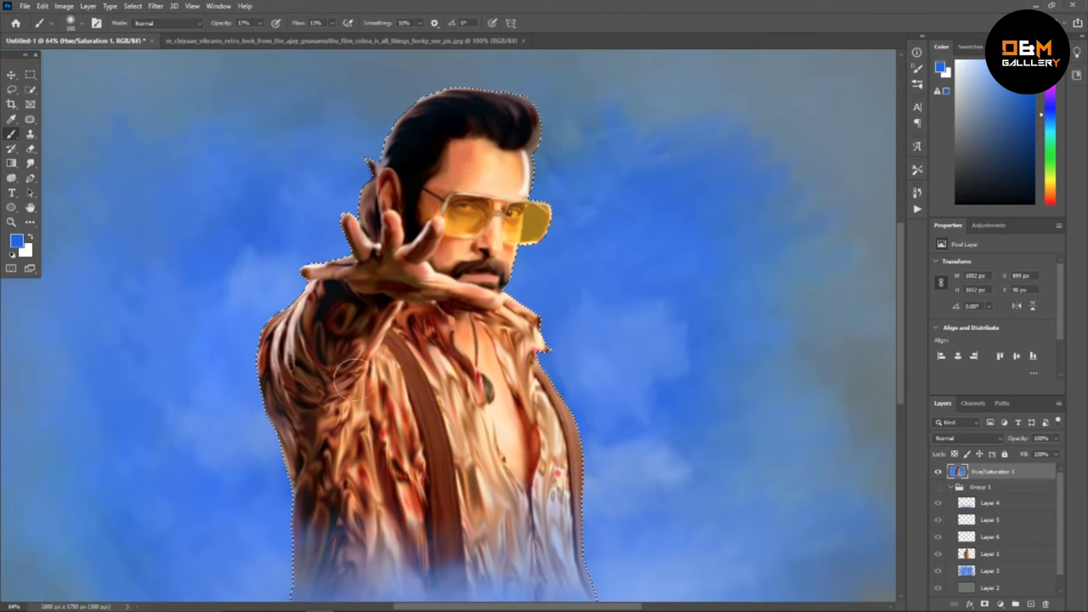
key("ctrl+d")
scroll(349, 374, "down", 5)
scroll(408, 255, "up", 6)
scroll(472, 316, "down", 7)
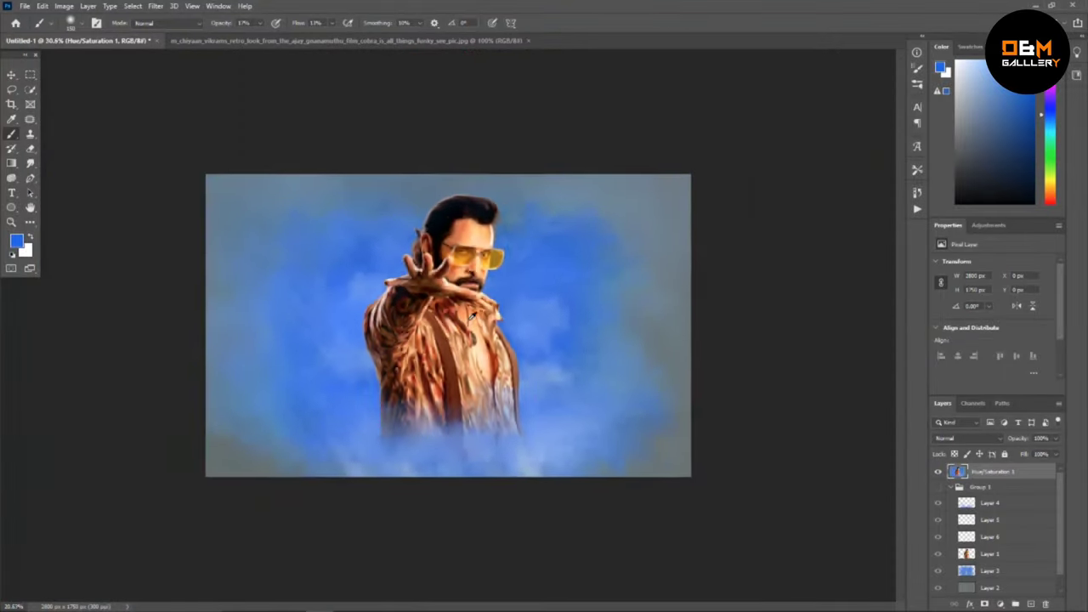
scroll(472, 314, "down", 1)
left_click(951, 487)
scroll(450, 390, "up", 1)
scroll(451, 389, "up", 3)
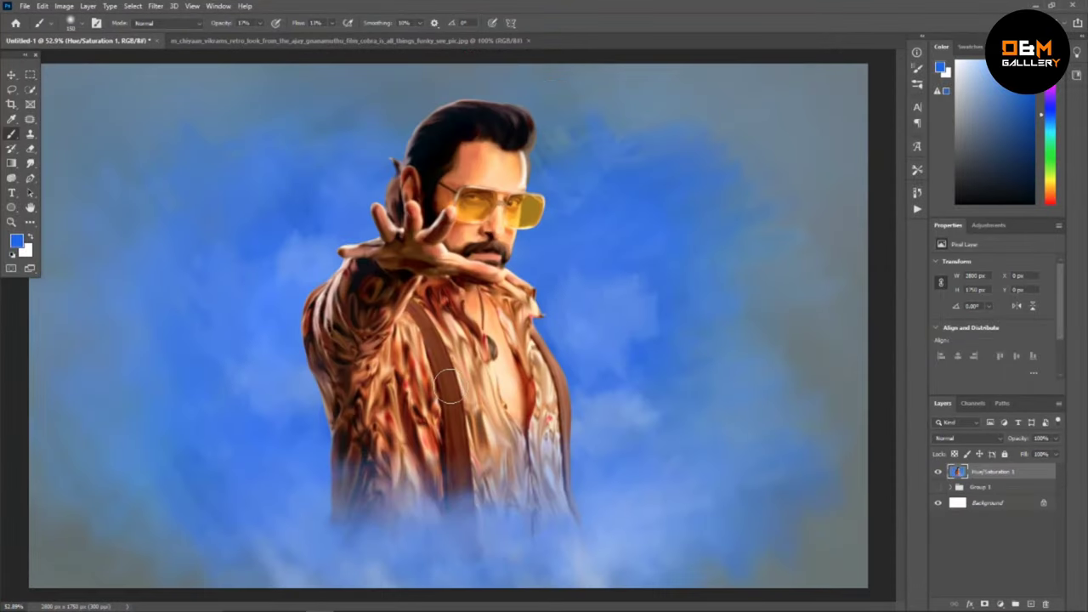